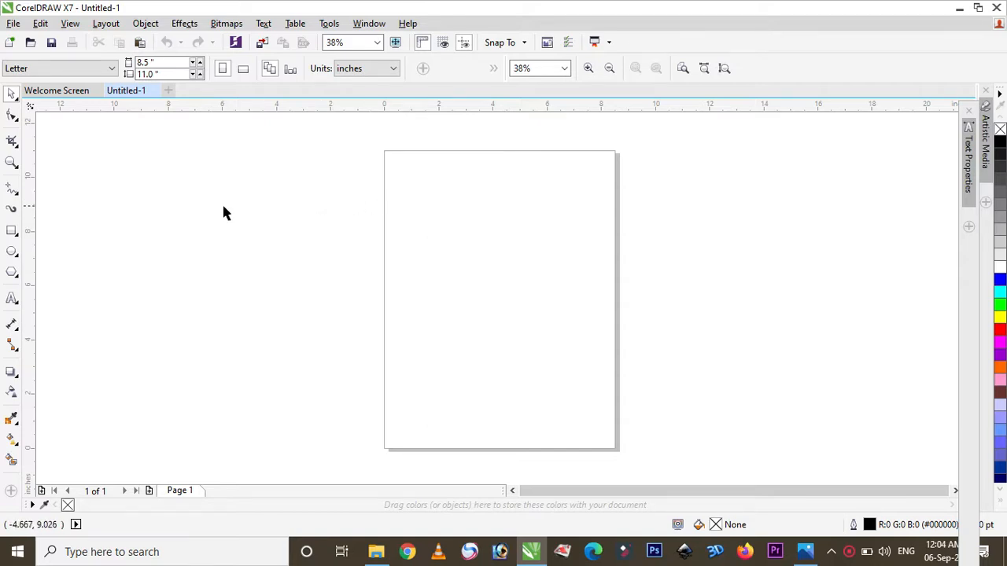
# - Draw a portrait rectangle about 2.86 by 4.22 in on the left part of the page
pyautogui.click(12, 230)
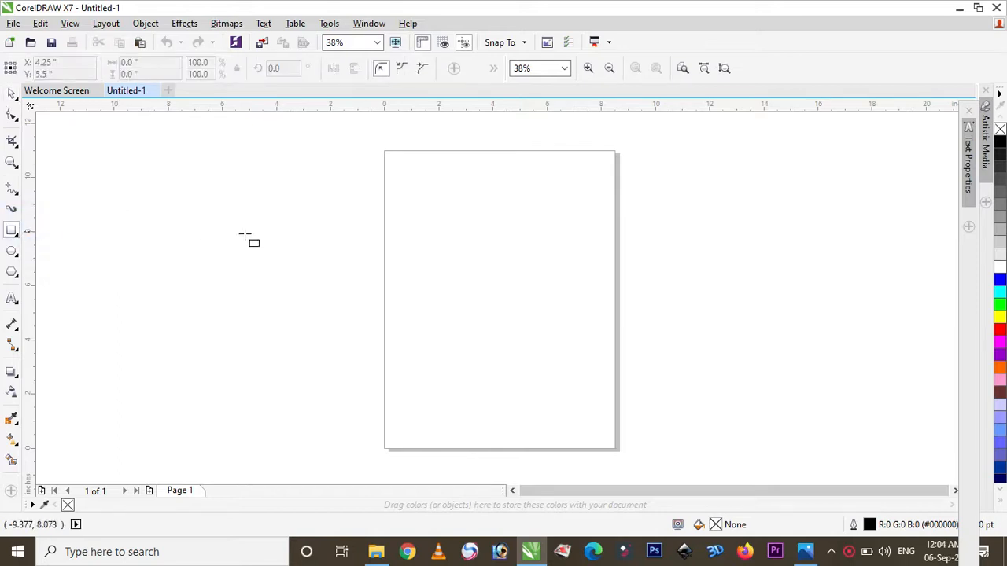
pyautogui.moveTo(418, 208); pyautogui.dragTo(495, 323)
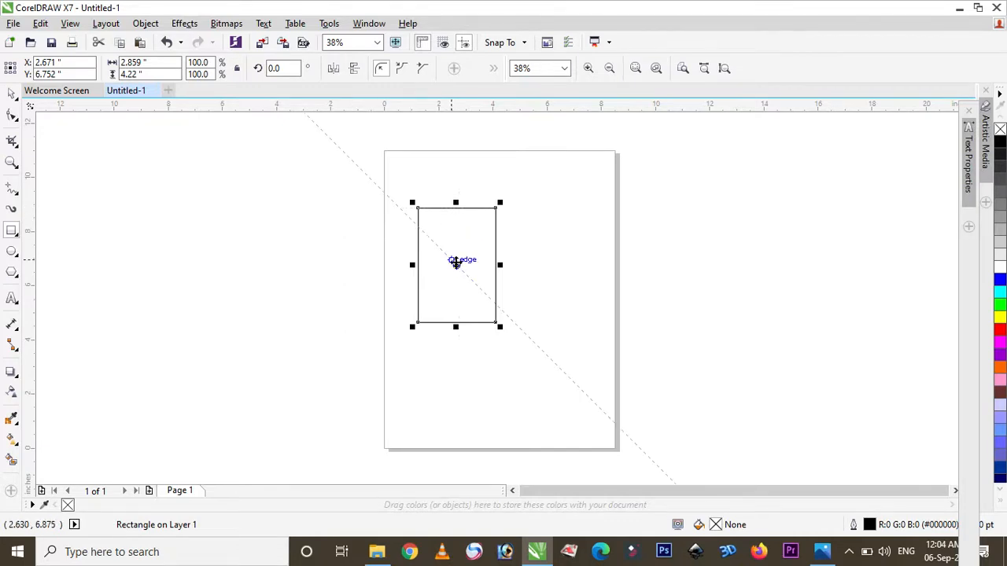
pyautogui.scroll(2, 456, 262)
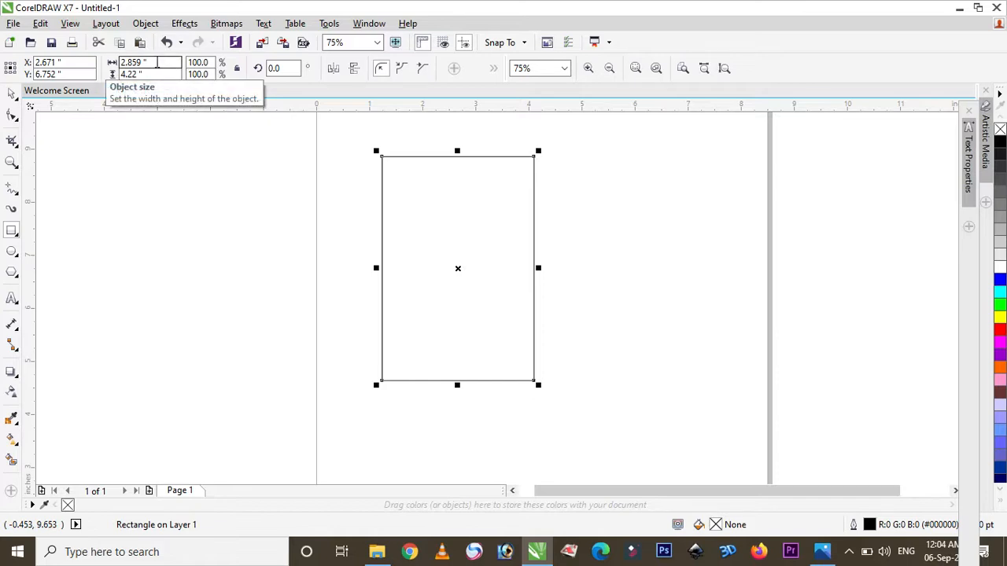
# - Place a copy of the rectangle to its right and rotate the copy by 90 degrees
pyautogui.moveTo(458, 267); pyautogui.dragTo(653, 267)
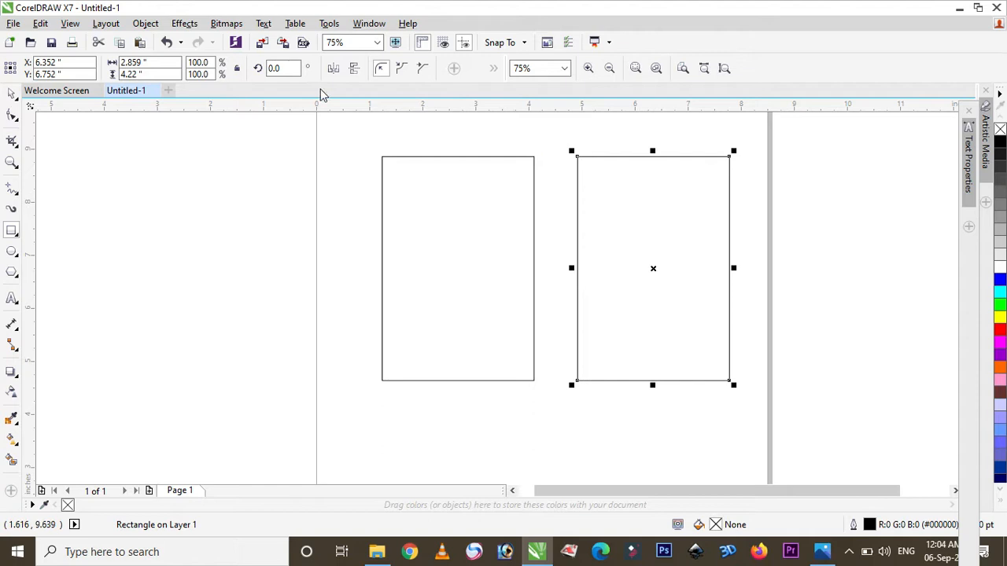
pyautogui.click(286, 68)
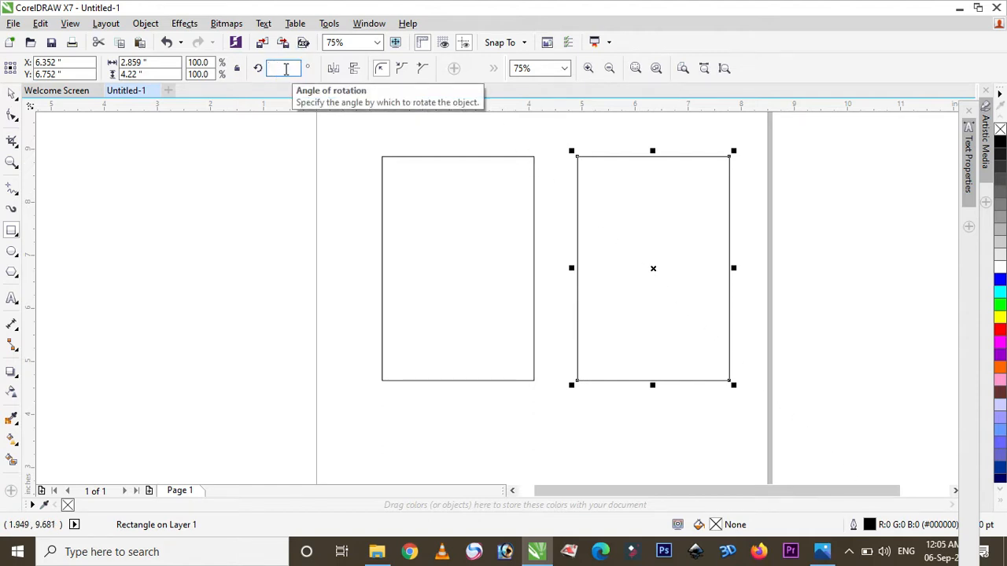
pyautogui.write('90')
pyautogui.press('Return')
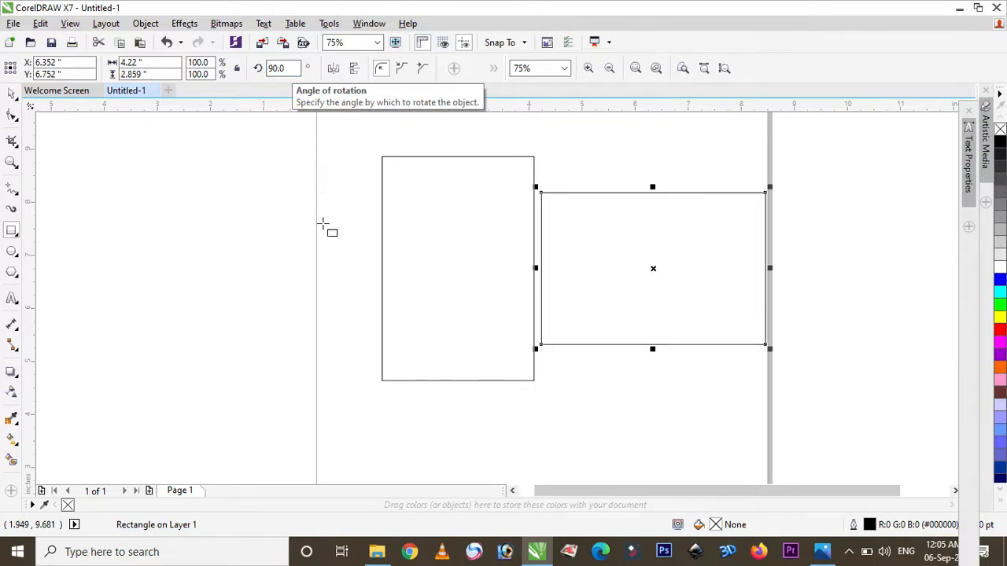
# - Move the portrait rectangle toward the page's left edge and shift the landscape copy slightly left
pyautogui.click(11, 96)
pyautogui.moveTo(418, 265); pyautogui.dragTo(380, 260)
pyautogui.click(601, 291)
pyautogui.moveTo(602, 291); pyautogui.dragTo(604, 291)
# - Resize the portrait rectangle to 2.2 in wide and 3.4 in high
pyautogui.click(434, 253)
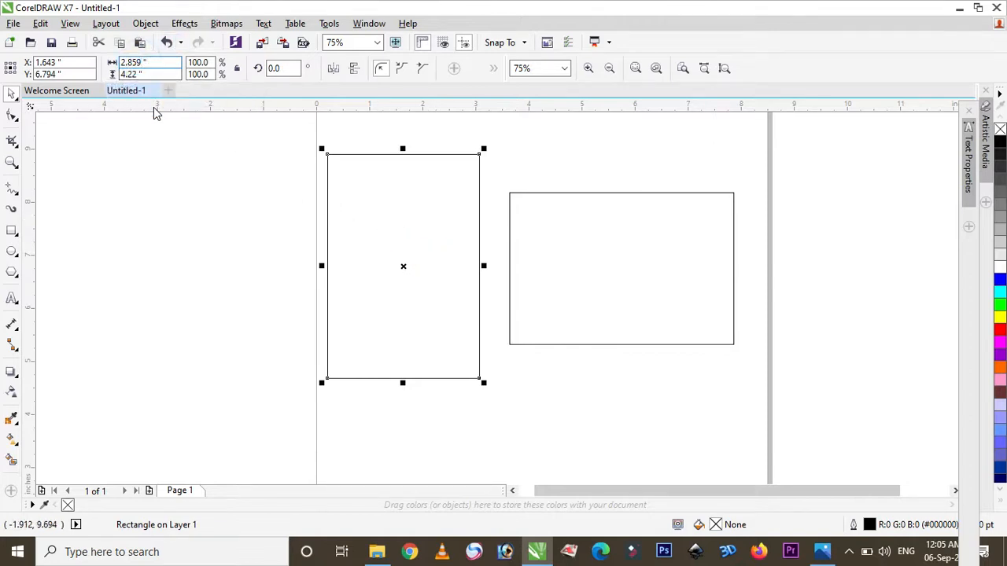
pyautogui.press('BackSpace')
pyautogui.press('BackSpace')
pyautogui.press('BackSpace')
pyautogui.press('BackSpace')
pyautogui.press('BackSpace')
pyautogui.write('2')
pyautogui.click(138, 75)
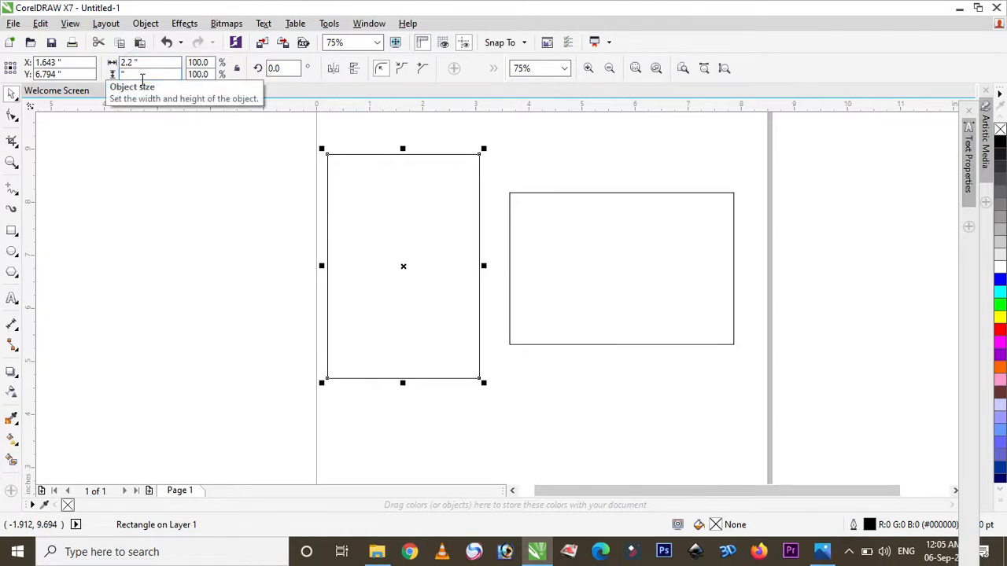
pyautogui.write('3.4')
pyautogui.press('Return')
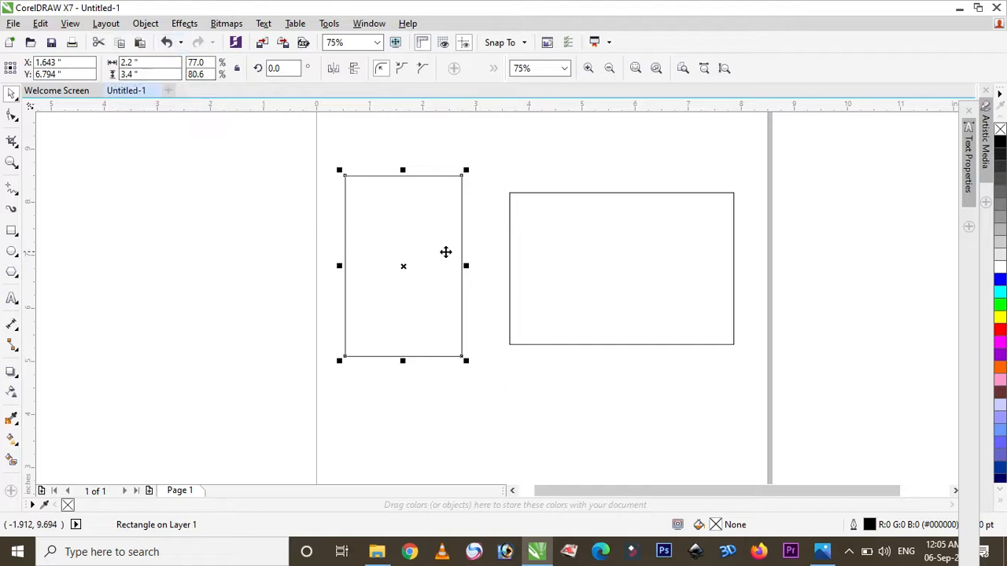
# - Resize the landscape rectangle to 3.4 in wide and 2.2 in high and move it closer to the portrait one
pyautogui.click(555, 260)
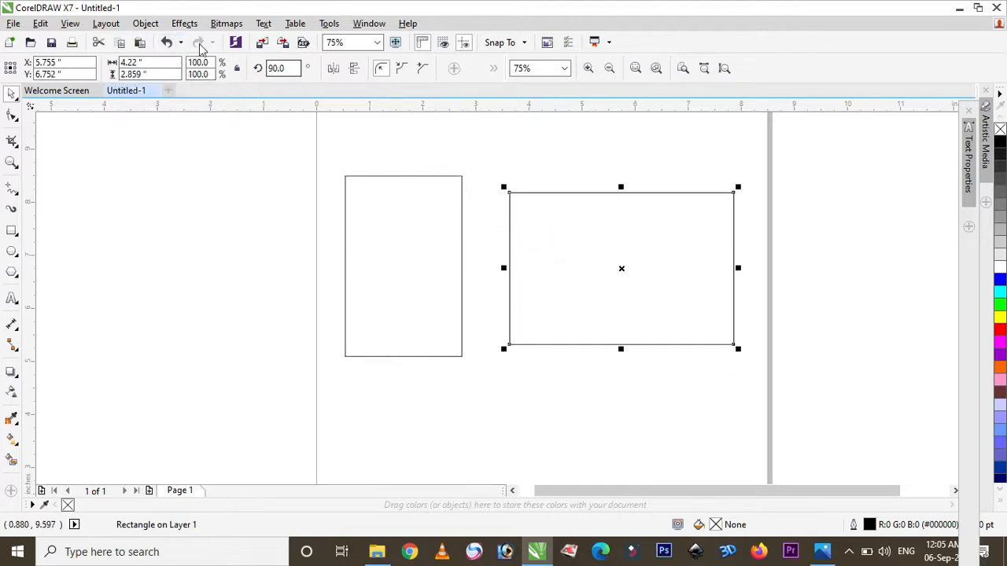
pyautogui.click(141, 62)
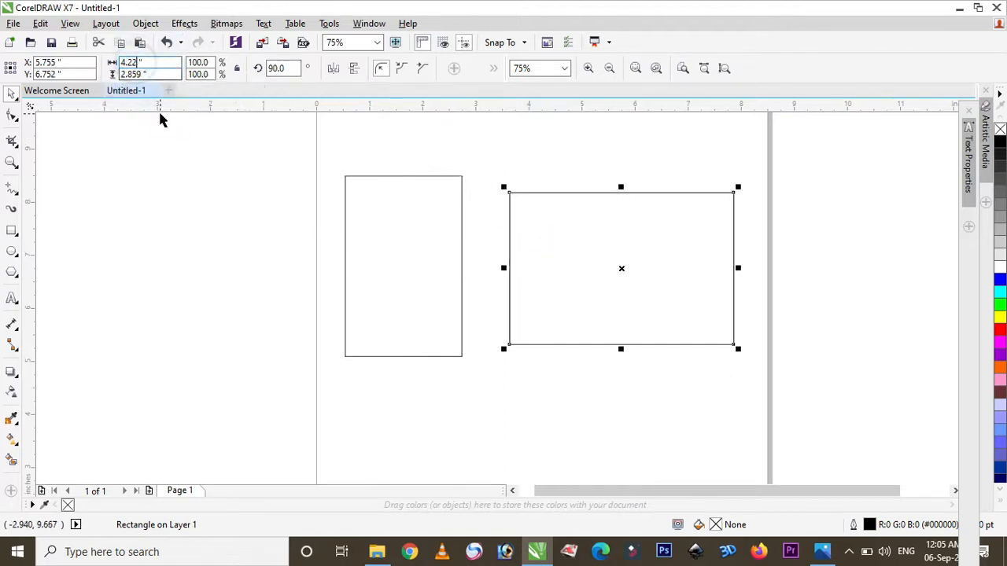
pyautogui.press('BackSpace')
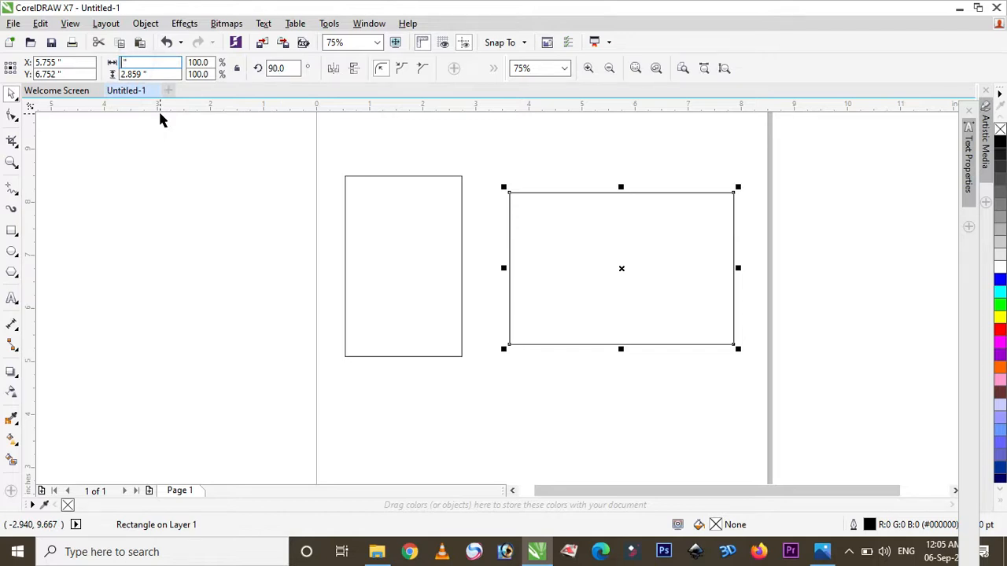
pyautogui.write('3.4')
pyautogui.click(144, 74)
pyautogui.press('BackSpace')
pyautogui.press('BackSpace')
pyautogui.press('BackSpace')
pyautogui.write('2')
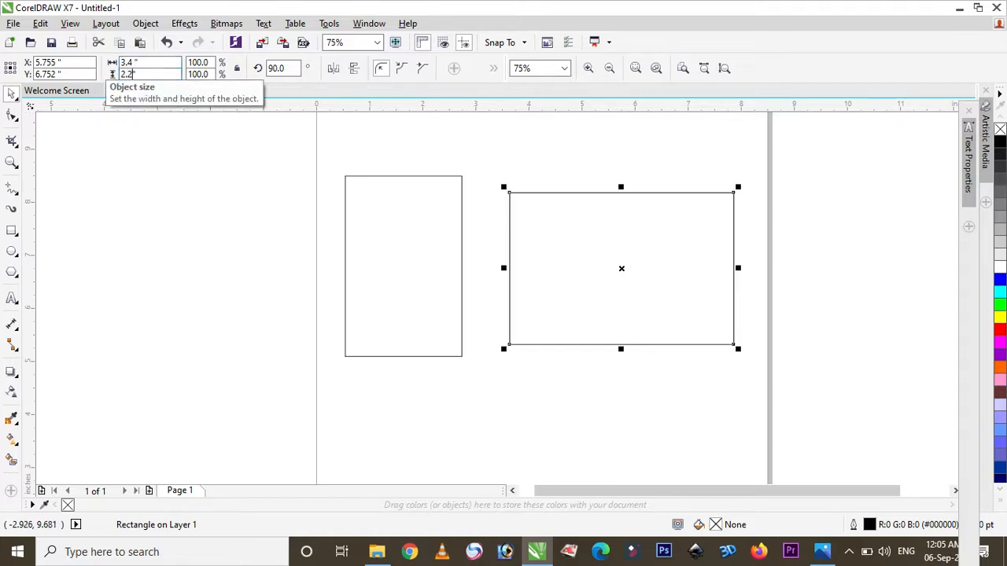
pyautogui.press('Return')
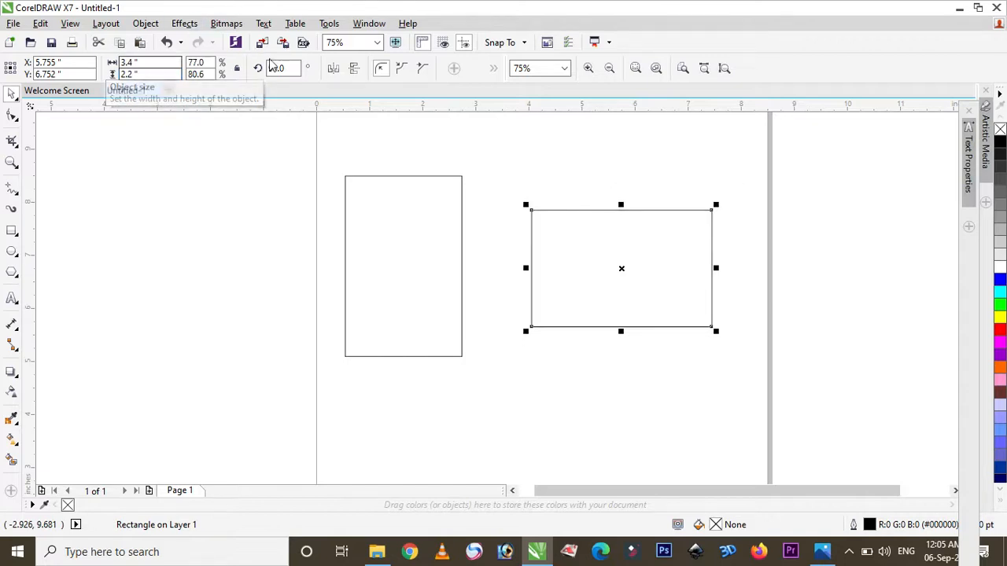
pyautogui.moveTo(622, 273); pyautogui.dragTo(578, 275)
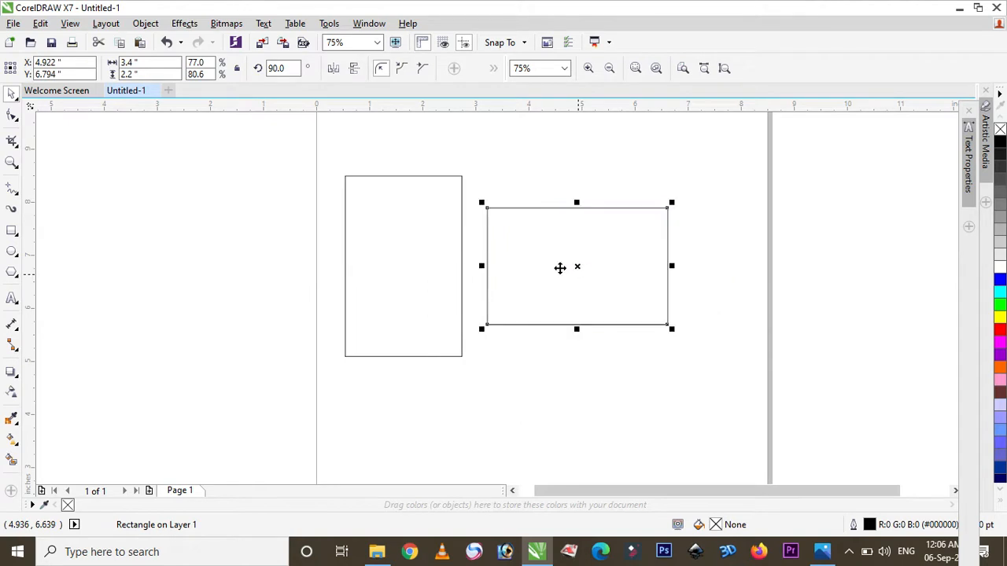
# - Add a two-line text note outside the page reading "length 3.4" and "hight 2.2"
pyautogui.click(13, 296)
pyautogui.click(132, 160)
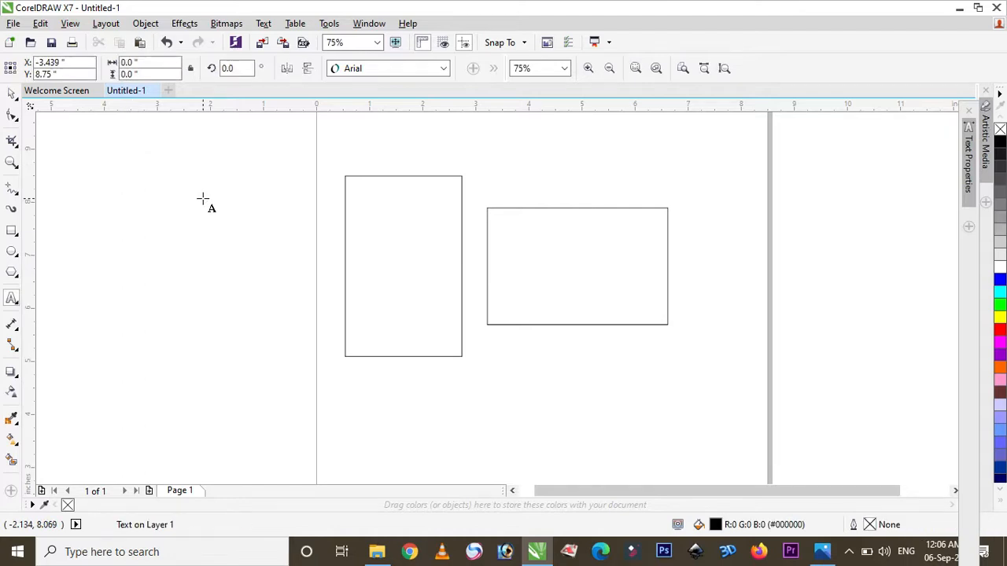
pyautogui.write('len')
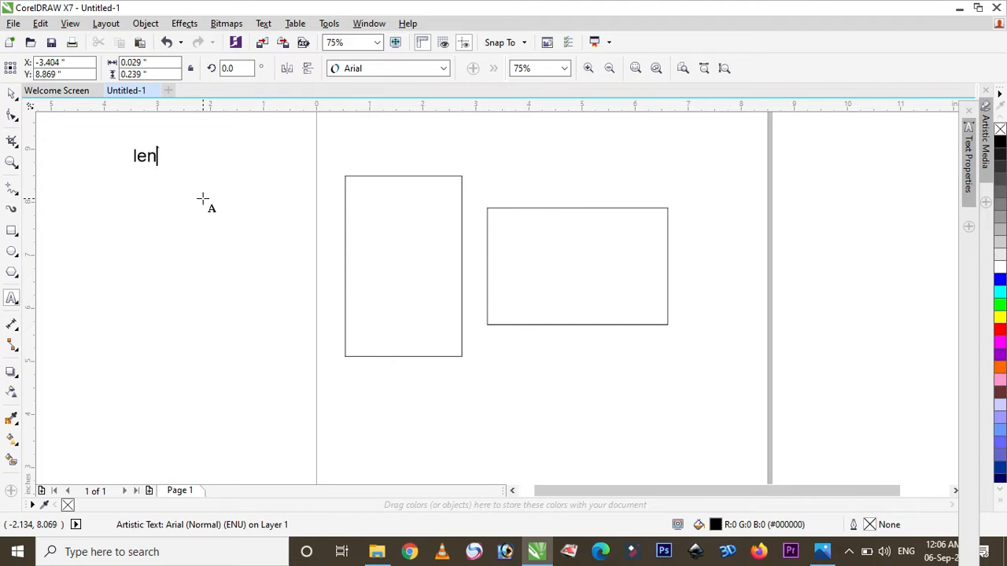
pyautogui.write('gth')
pyautogui.write(' 3,')
pyautogui.write('.4')
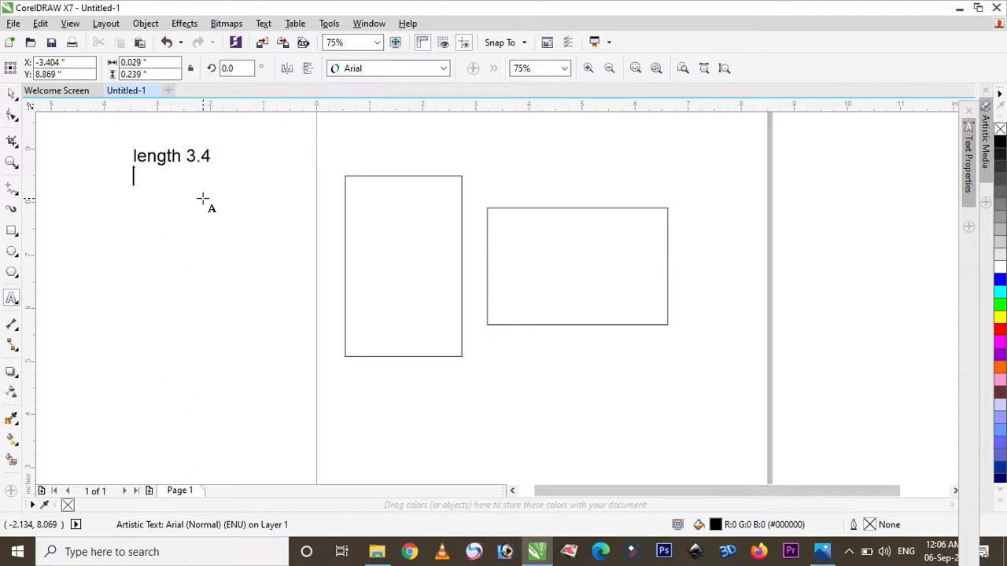
pyautogui.write('hight')
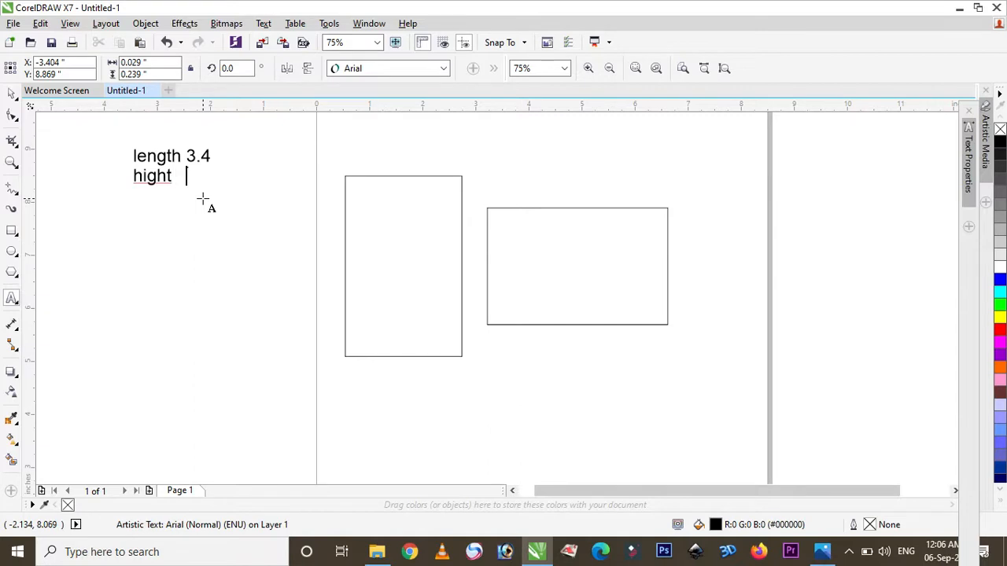
pyautogui.write('   2.2')
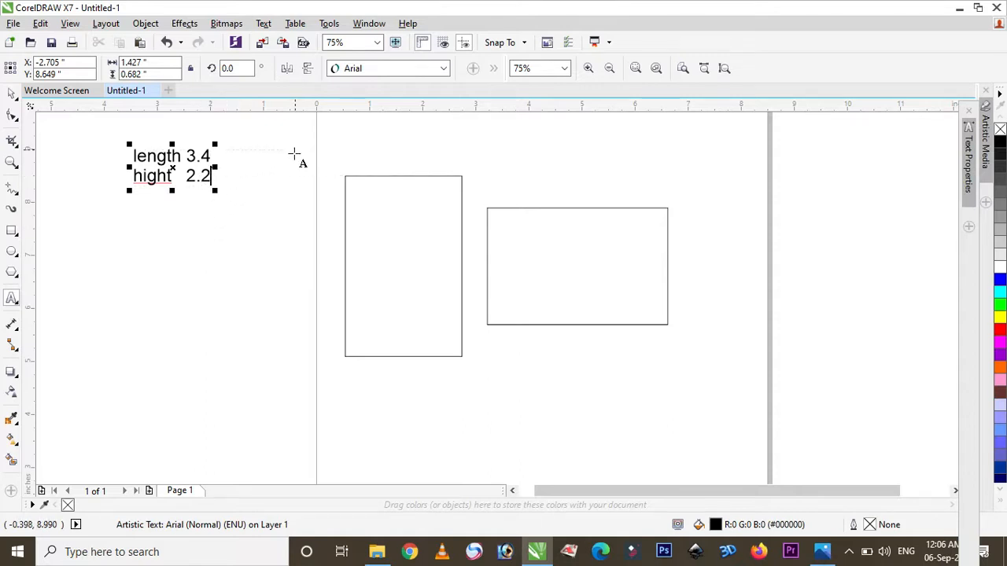
# - Delete the landscape rectangle and the size note, keeping only the portrait rectangle
pyautogui.click(12, 93)
pyautogui.click(527, 229)
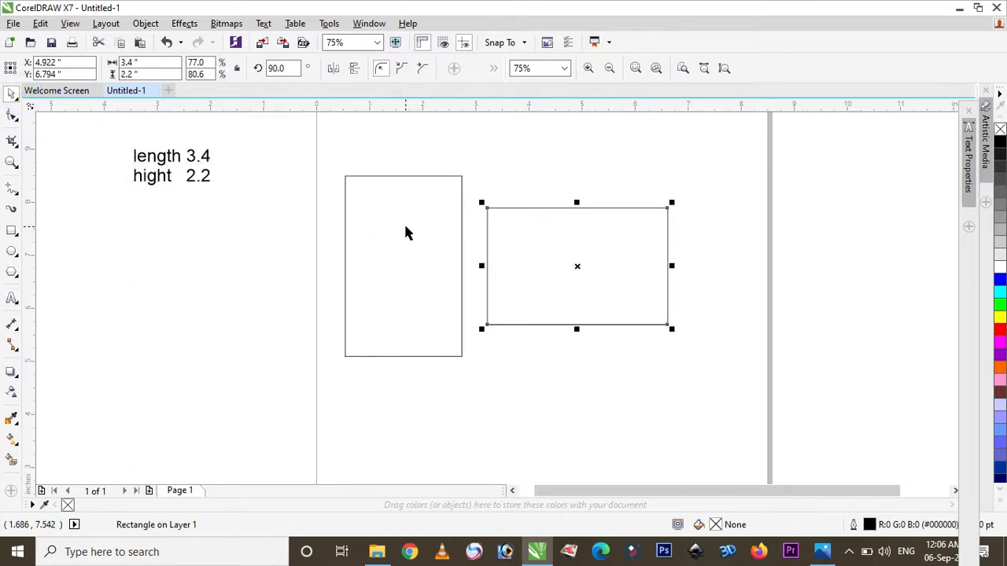
pyautogui.press('Delete')
pyautogui.click(197, 183)
pyautogui.press('Delete')
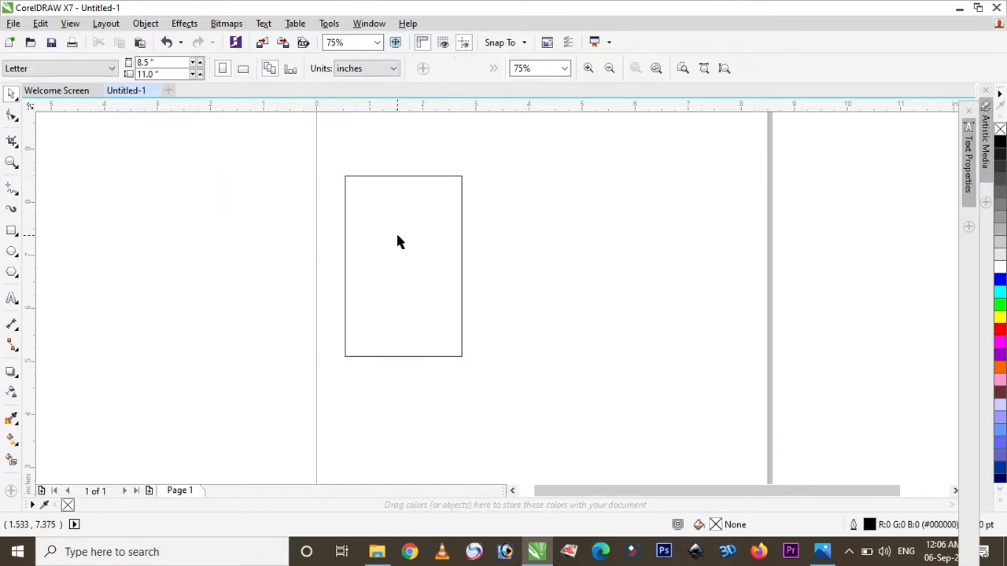
# - Minimize the reference card image and bring the SA Graphics logo image file from the desktop into the drawing
pyautogui.scroll(2, 396, 236)
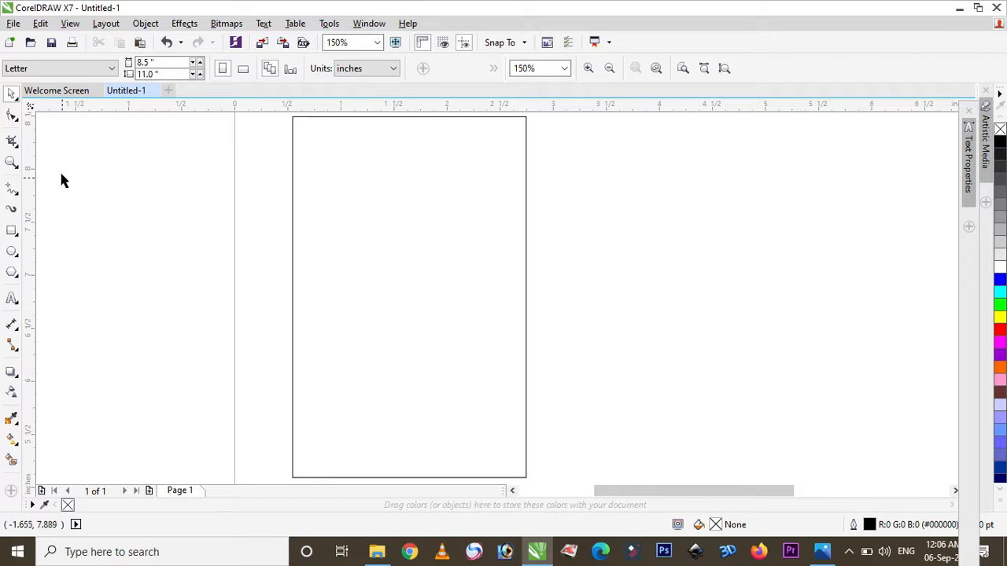
pyautogui.click(468, 314)
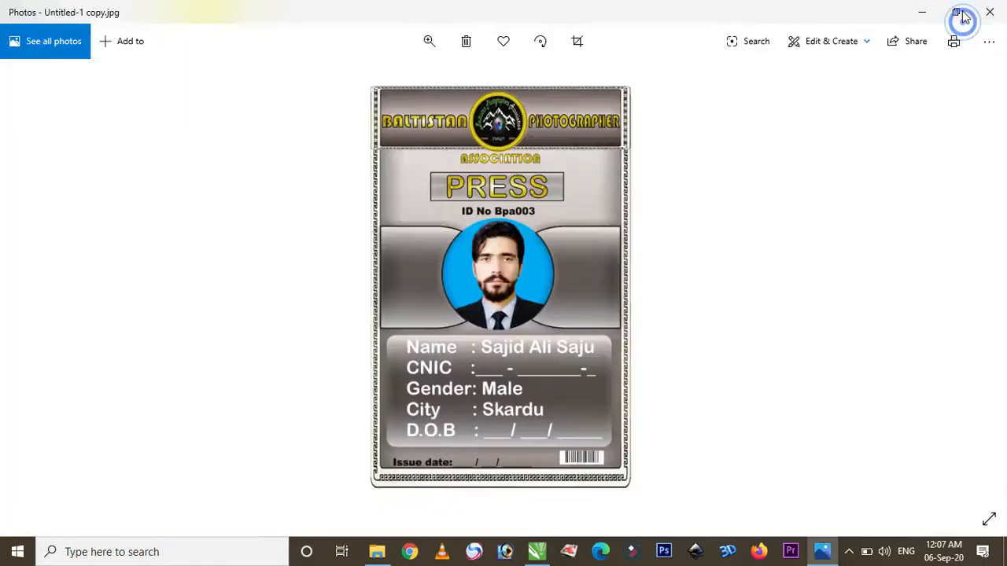
pyautogui.click(963, 9)
pyautogui.click(927, 11)
pyautogui.click(920, 11)
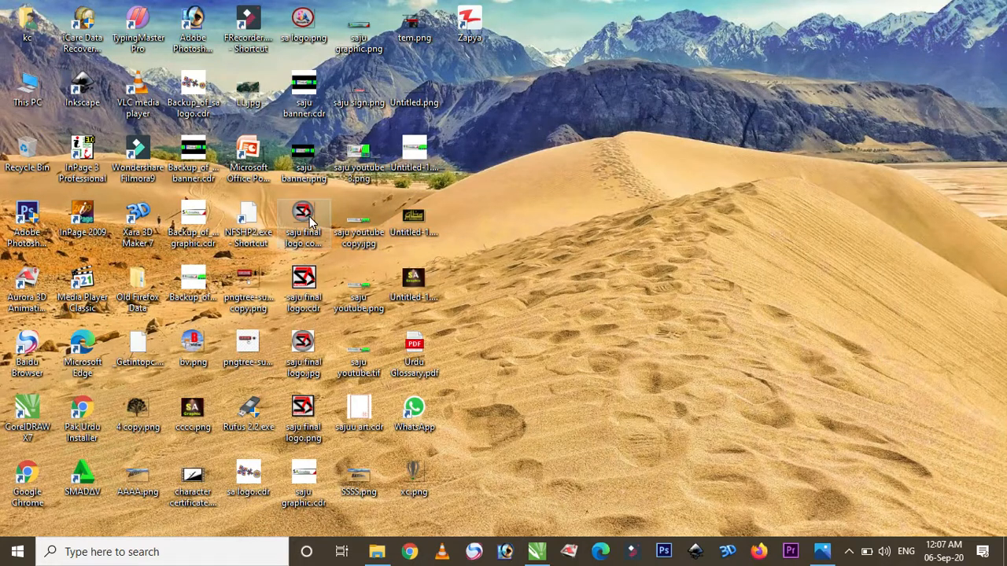
pyautogui.moveTo(309, 223); pyautogui.dragTo(676, 309)
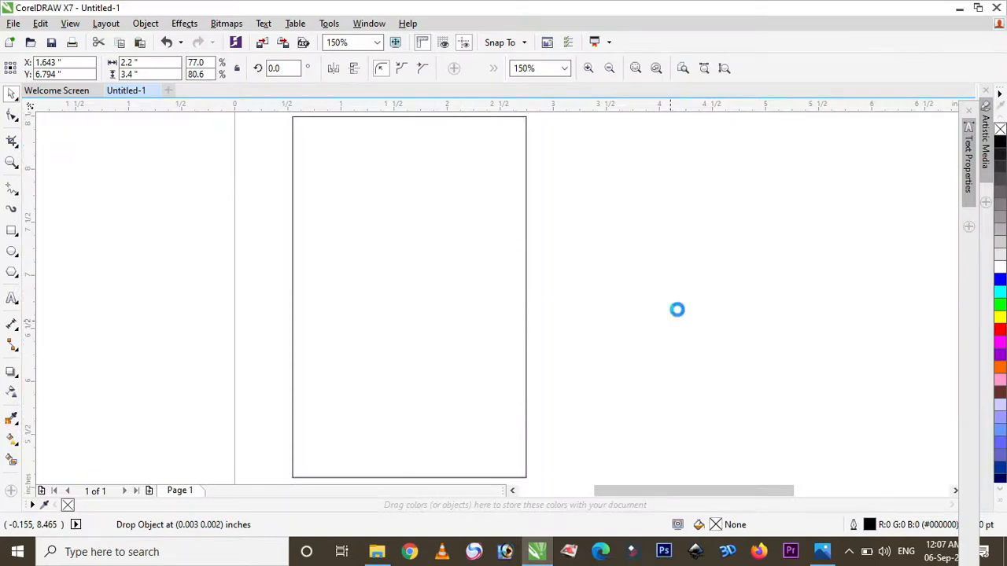
# - Scale the logo down to about 0.52 by 0.51 in and place it inside the card's upper-left corner
pyautogui.scroll(-4, 607, 270)
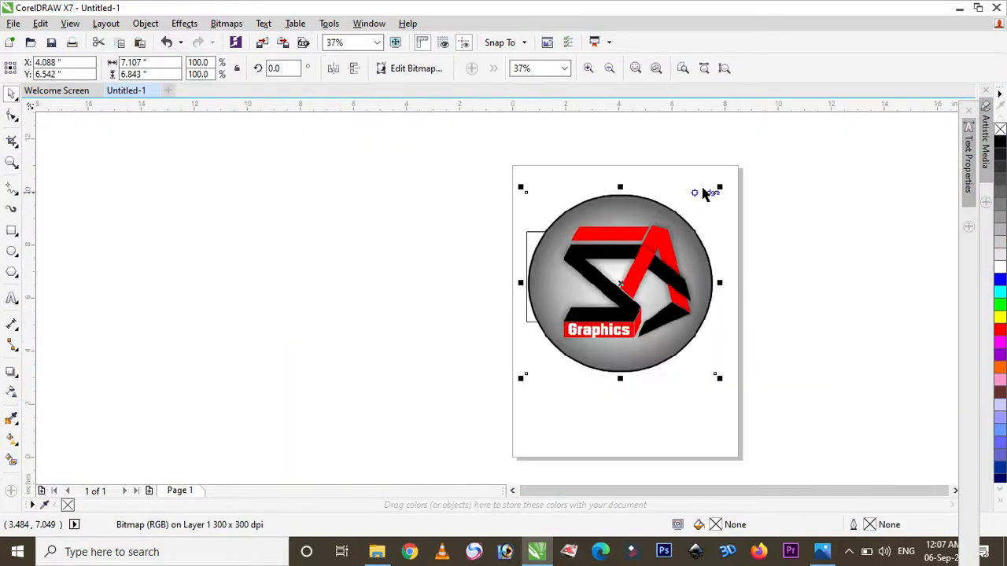
pyautogui.moveTo(718, 187); pyautogui.dragTo(668, 261)
pyautogui.scroll(2, 609, 263)
pyautogui.moveTo(632, 309); pyautogui.dragTo(470, 234)
pyautogui.moveTo(466, 227); pyautogui.dragTo(471, 231)
pyautogui.scroll(3, 464, 222)
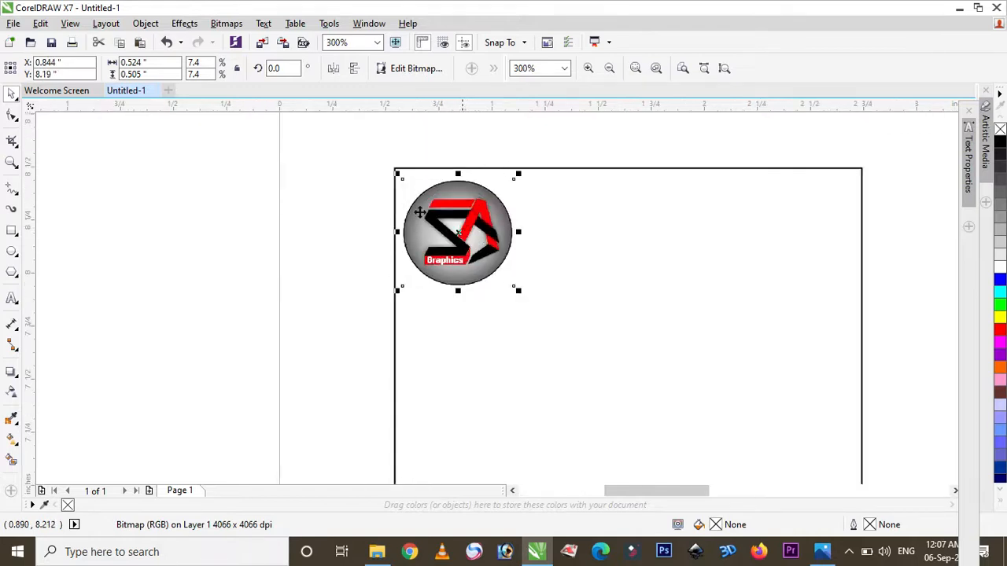
# - Draw a header rectangle about 0.5 in high beside the logo and extend its left side to the logo's centre, about 1.86 in wide
pyautogui.click(12, 230)
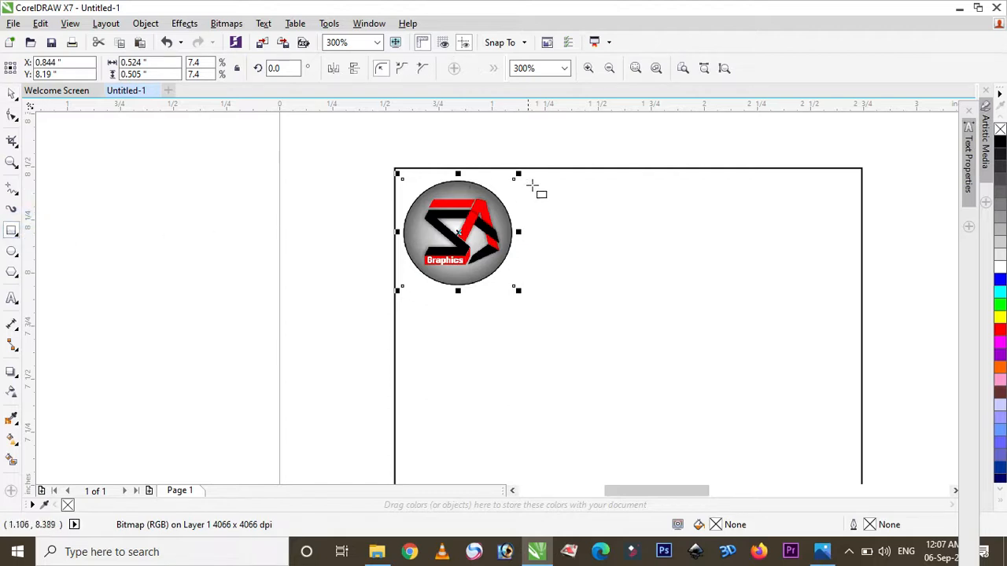
pyautogui.moveTo(532, 181); pyautogui.dragTo(853, 288)
pyautogui.scroll(2, 534, 210)
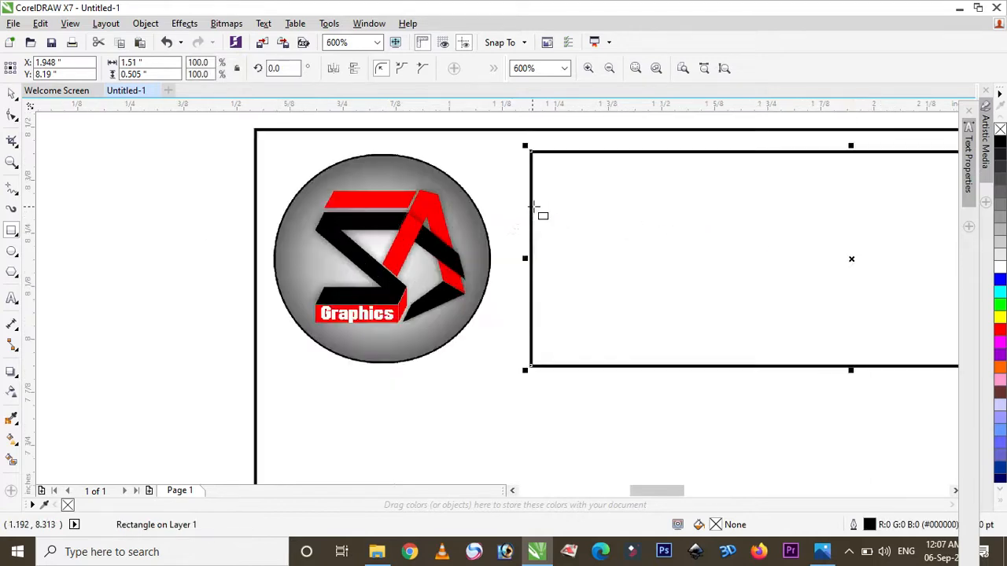
pyautogui.moveTo(522, 260); pyautogui.dragTo(378, 254)
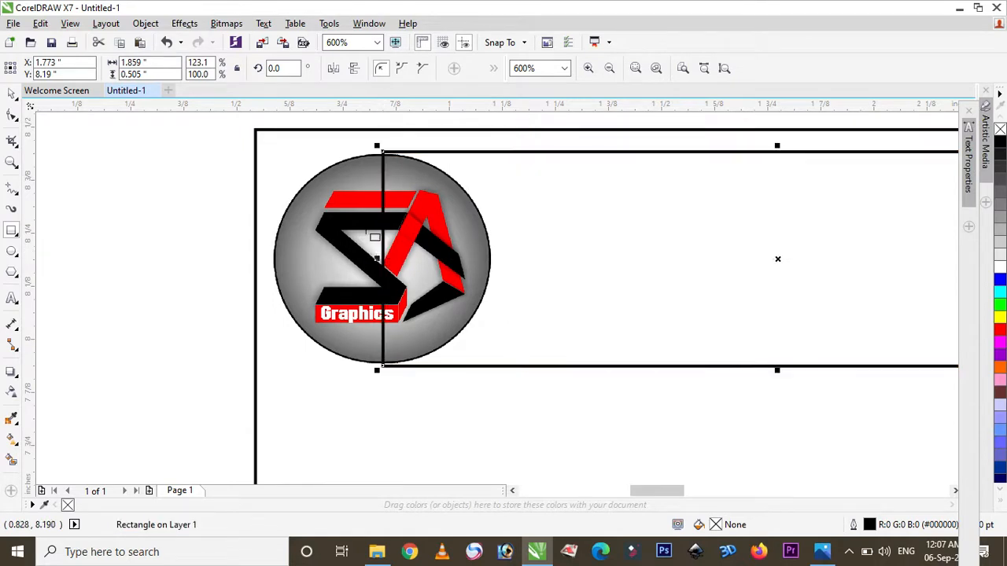
# - Convert the header rectangle to curves and turn its left side segment into a curve
pyautogui.click(13, 116)
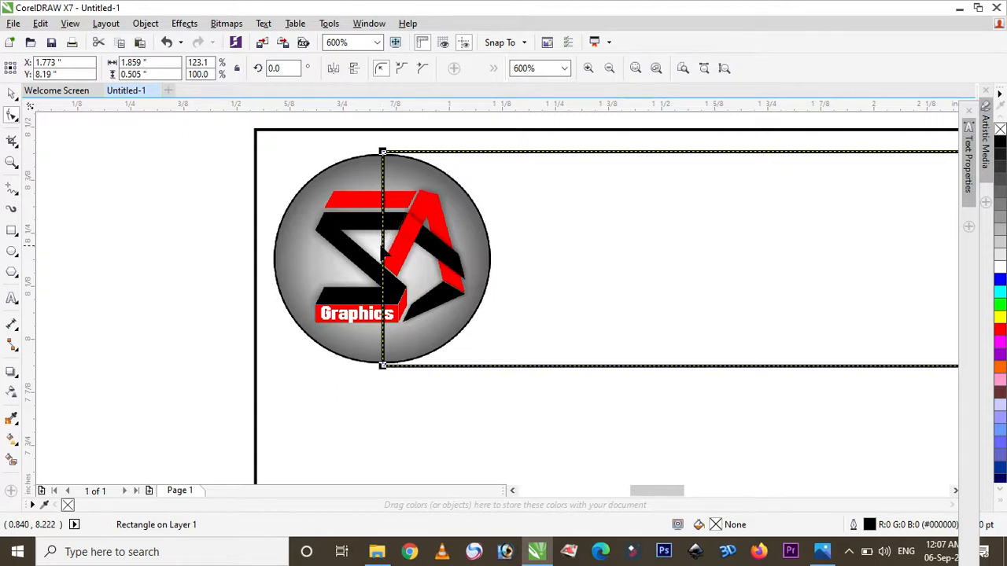
pyautogui.rightClick(383, 151)
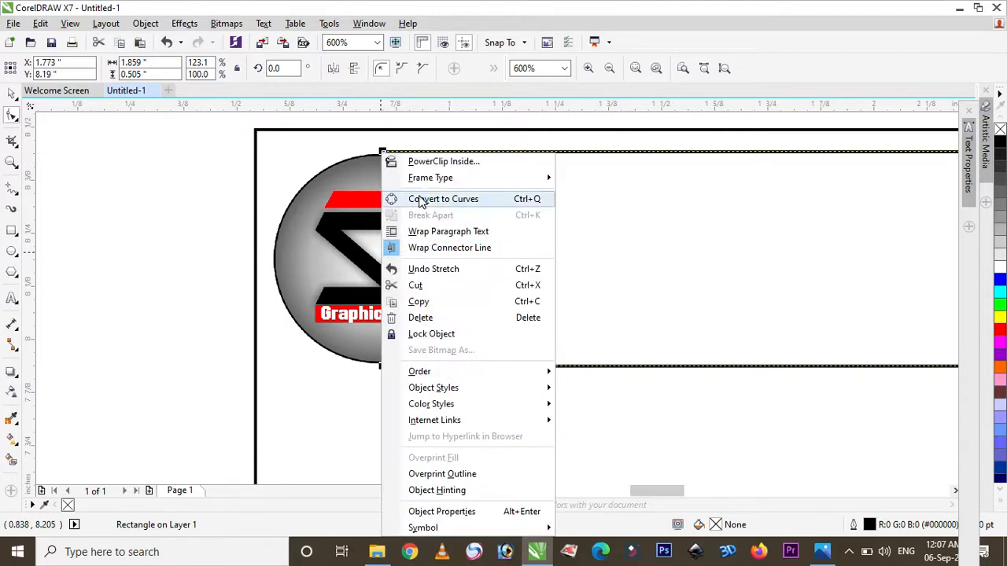
pyautogui.click(461, 197)
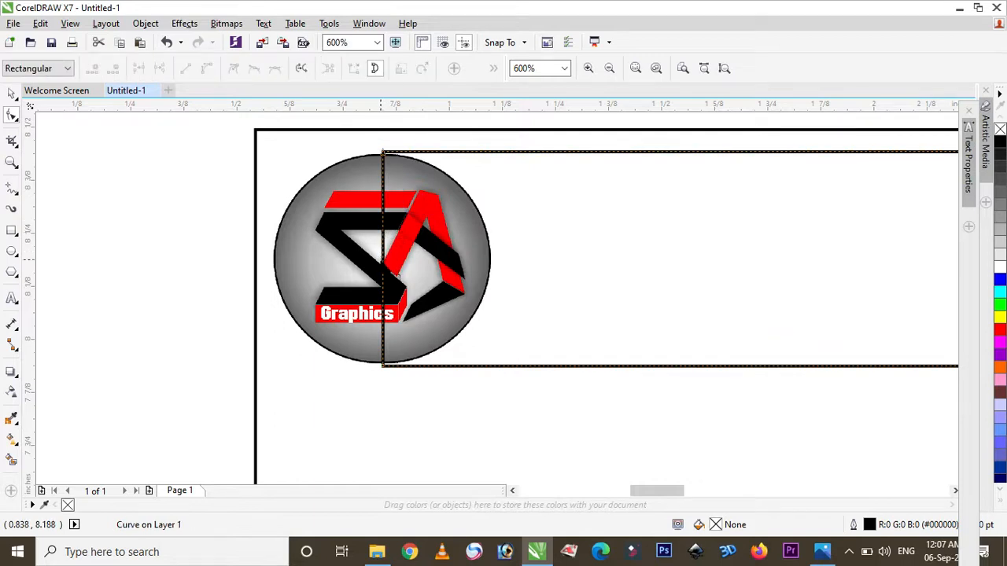
pyautogui.rightClick(385, 262)
pyautogui.click(398, 326)
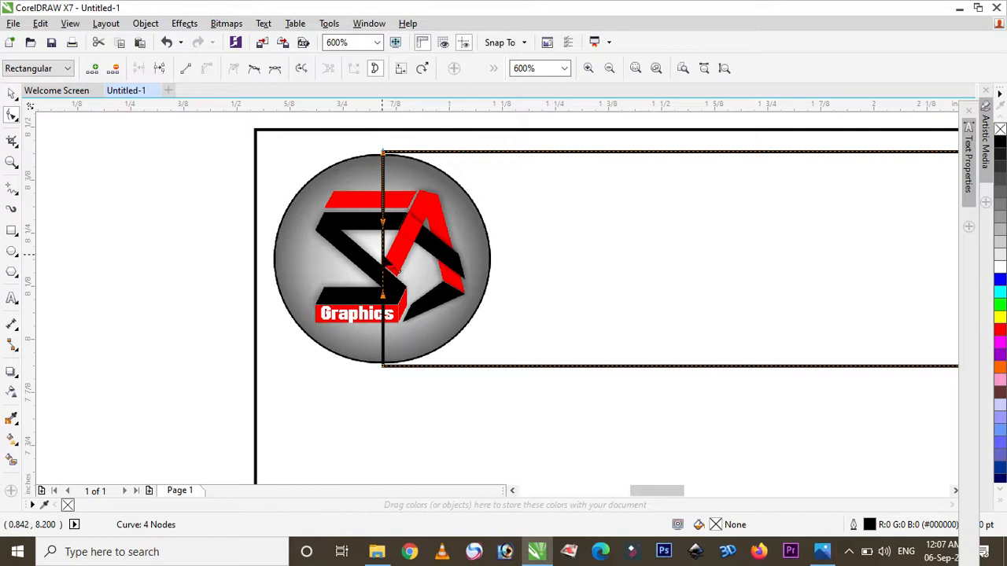
# - Bend the header's left edge inward into an arc and narrow the header from its left side to about 1.69 in wide
pyautogui.moveTo(383, 265); pyautogui.dragTo(435, 262)
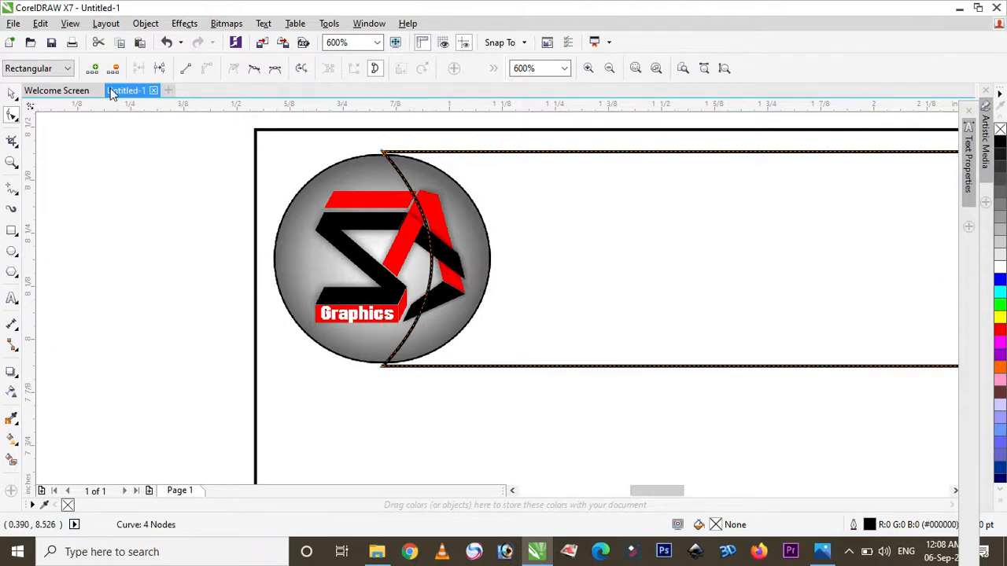
pyautogui.click(12, 95)
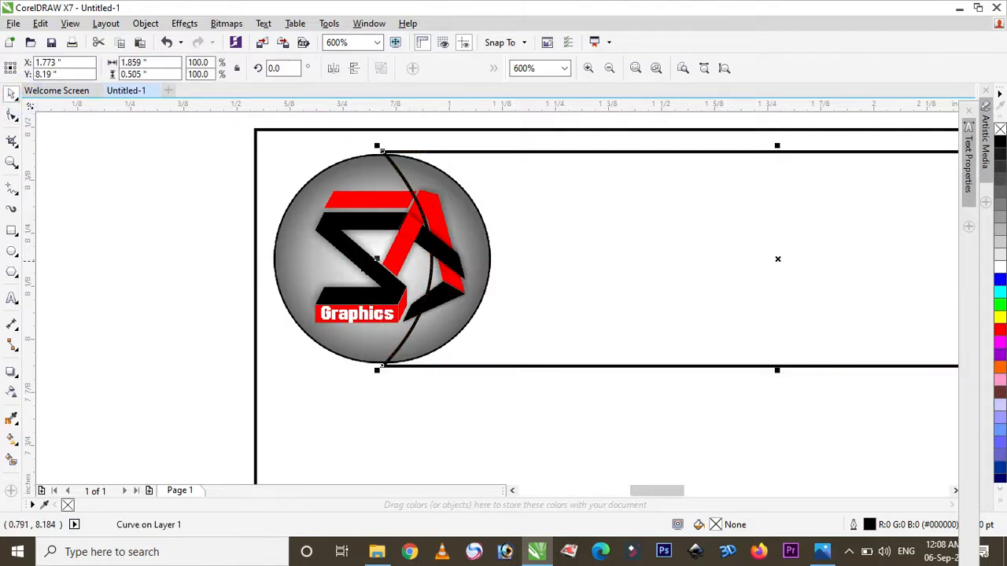
pyautogui.moveTo(377, 259); pyautogui.dragTo(452, 259)
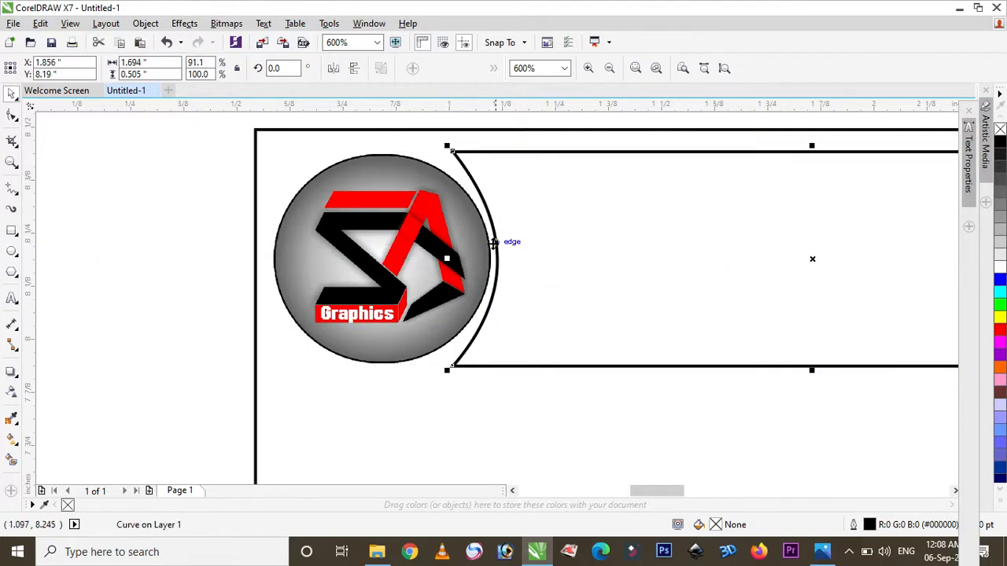
# - Deepen the header's left arc and adjust its upper and lower curve handles to follow the logo's round outline
pyautogui.press('F10')
pyautogui.moveTo(498, 258); pyautogui.dragTo(508, 262)
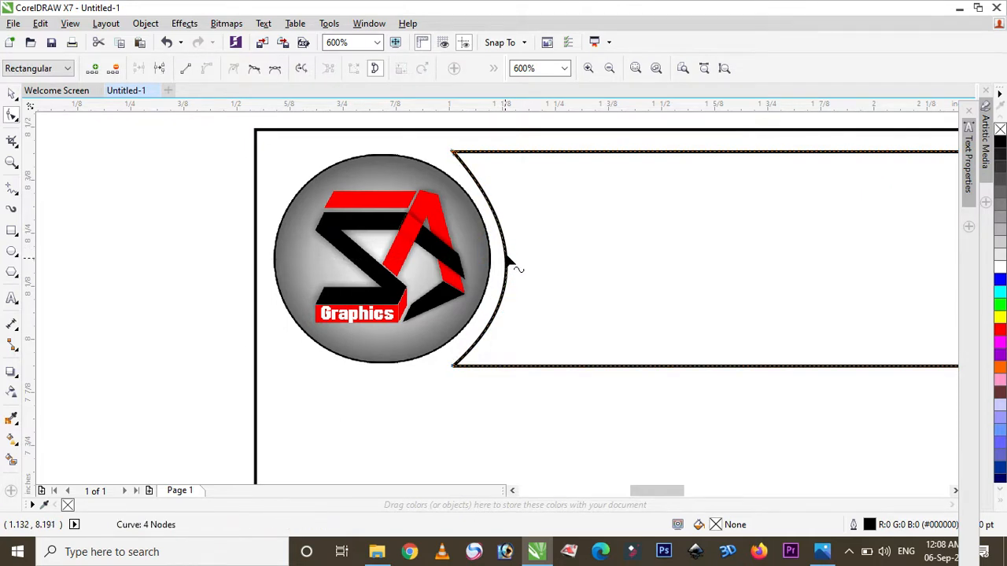
pyautogui.click(453, 152)
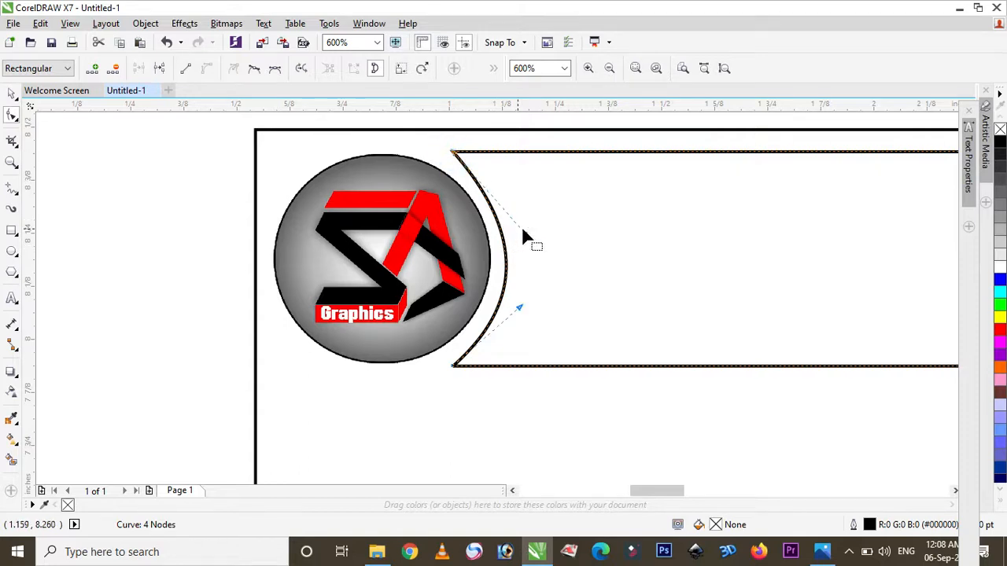
pyautogui.moveTo(527, 233); pyautogui.dragTo(537, 211)
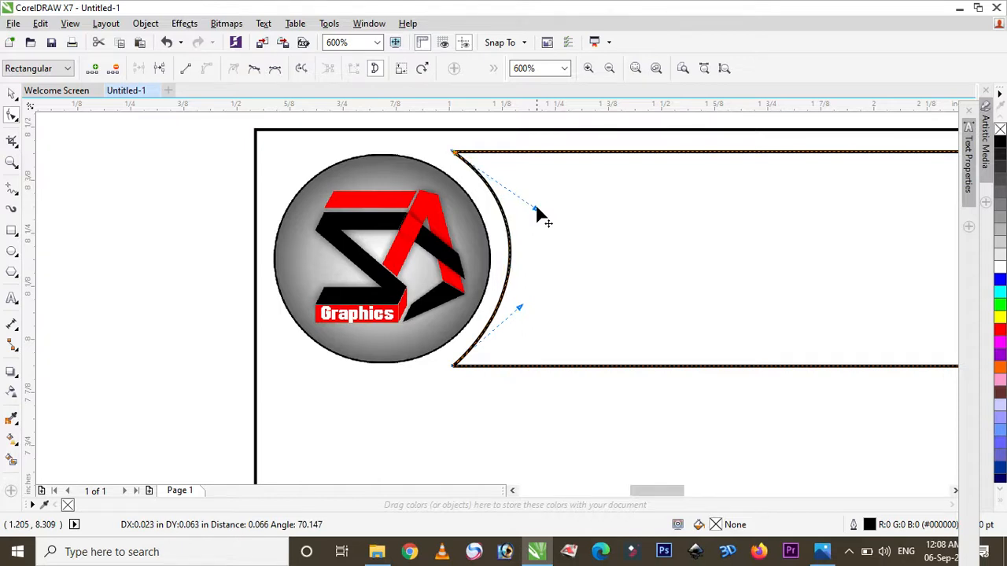
pyautogui.moveTo(519, 306); pyautogui.dragTo(524, 323)
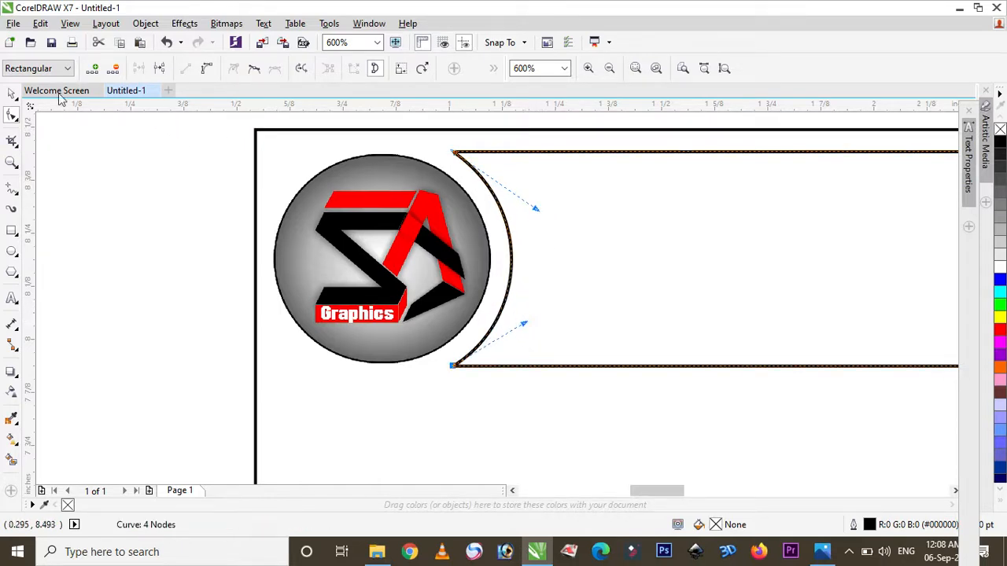
# - Extend the header's left side to about 1.73 in wide and fine-tune the arc's upper curve handle for an even gap around the logo
pyautogui.click(11, 93)
pyautogui.moveTo(446, 259); pyautogui.dragTo(431, 260)
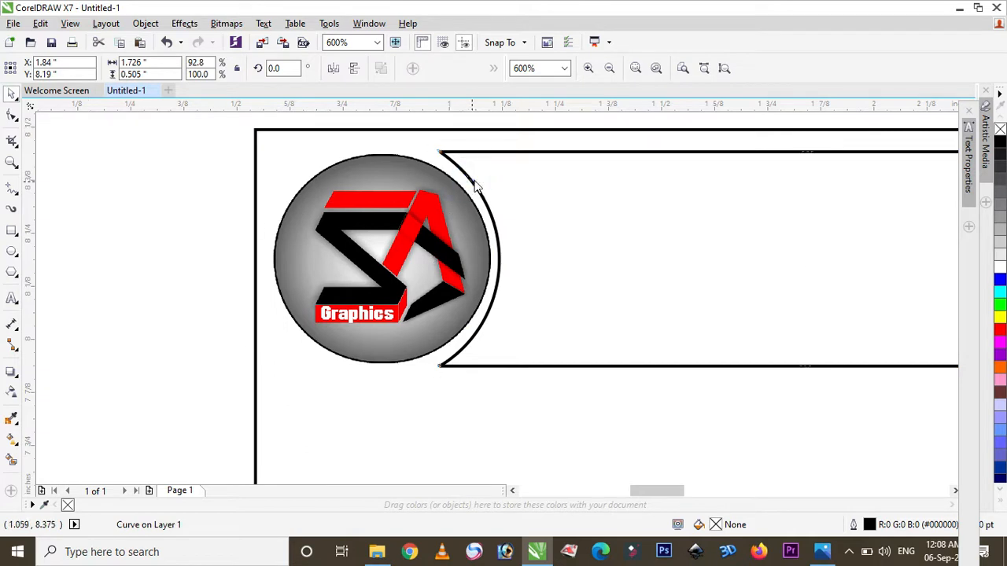
pyautogui.press('F10')
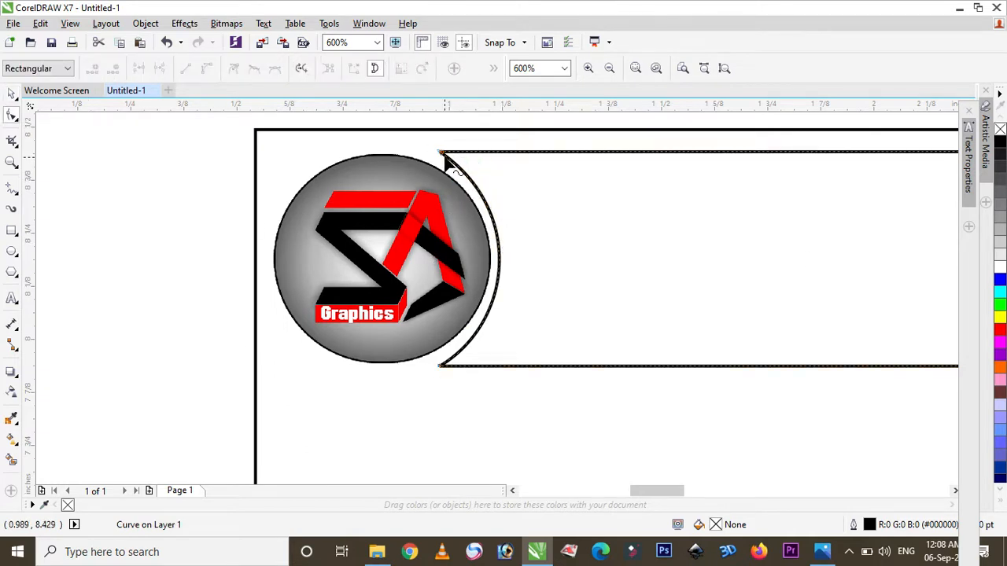
pyautogui.click(442, 156)
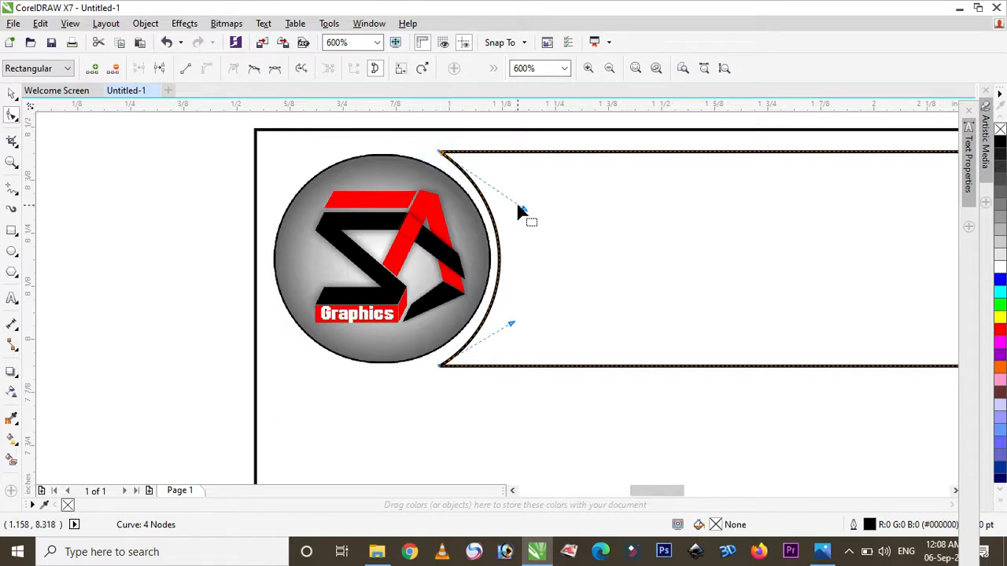
pyautogui.moveTo(522, 210); pyautogui.dragTo(529, 213)
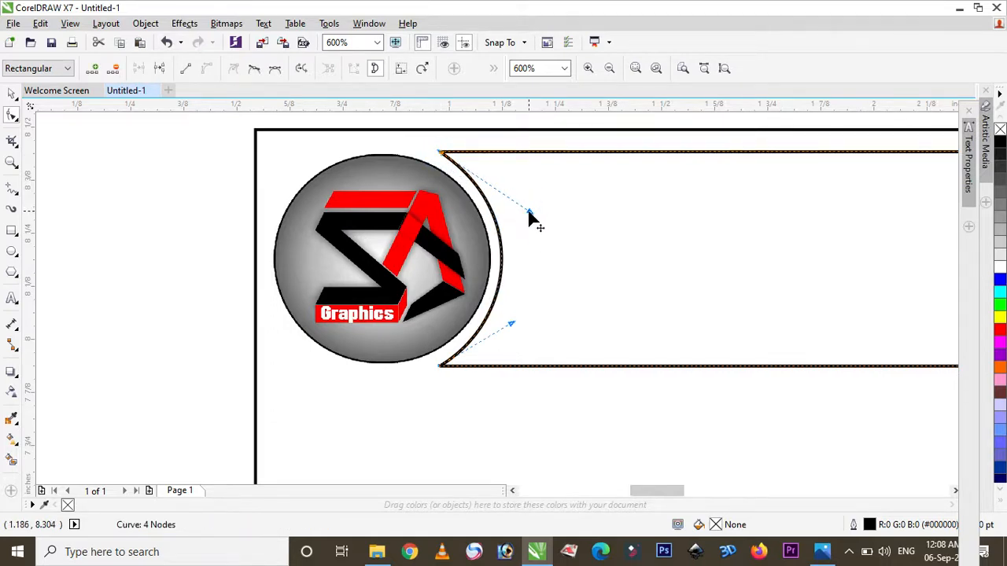
# - Fill the header shape with red and remove its outline
pyautogui.scroll(-2, 516, 258)
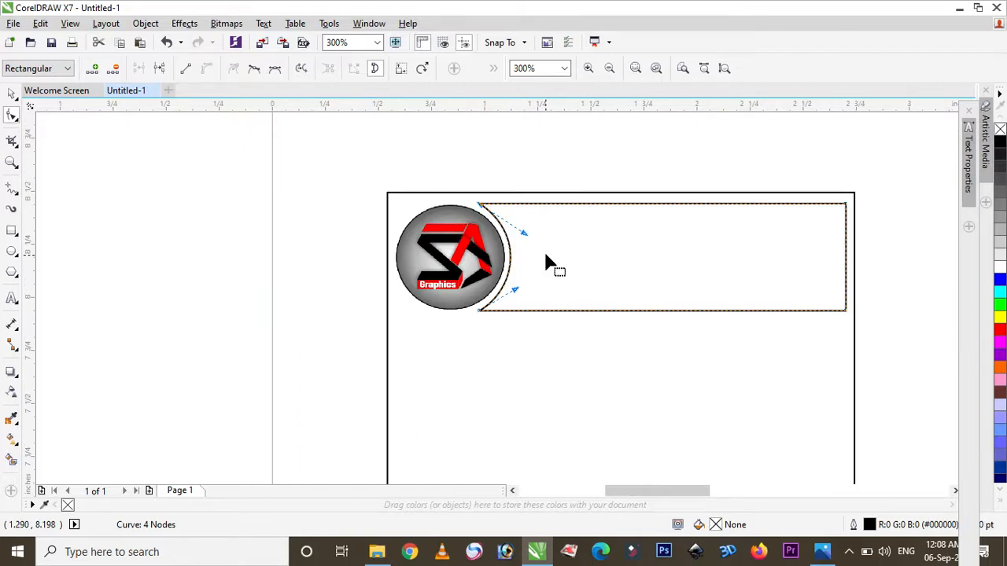
pyautogui.click(12, 94)
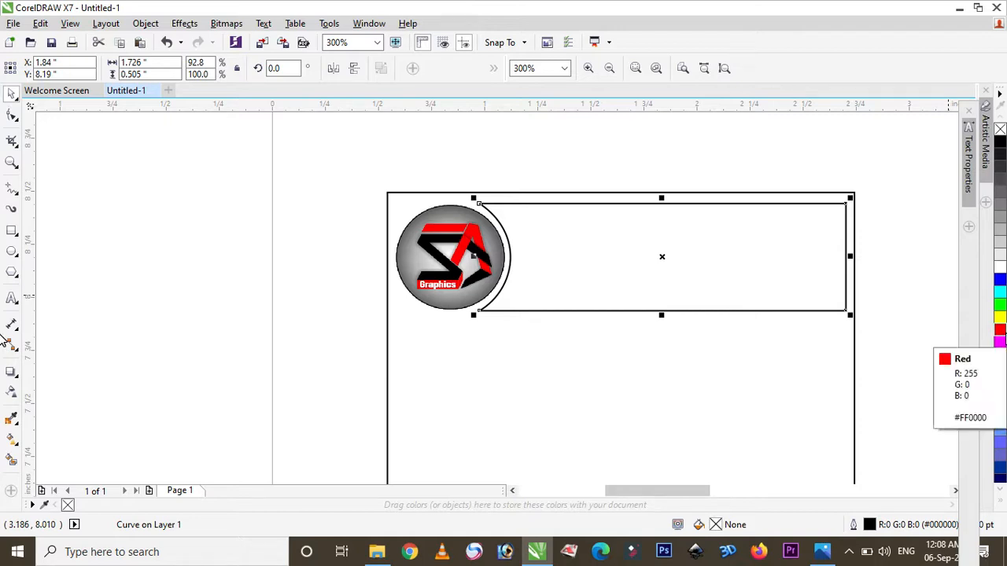
pyautogui.click(1000, 330)
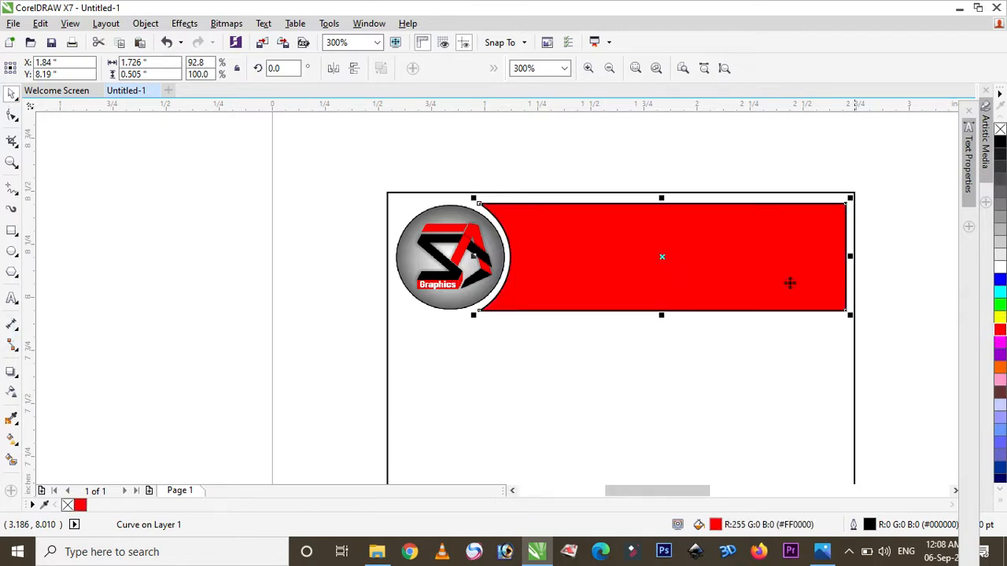
pyautogui.rightClick(1000, 129)
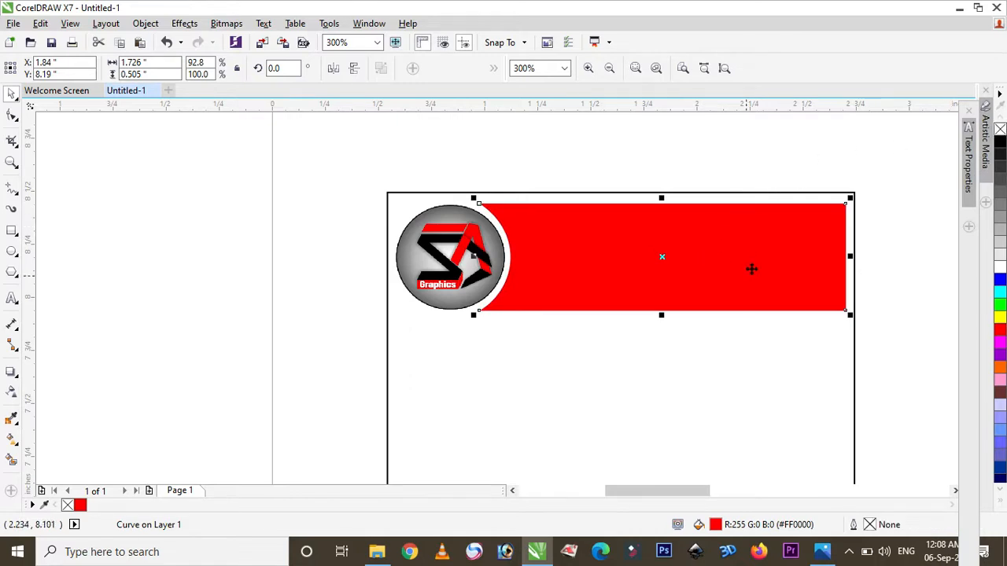
# - Try green as the header's fill colour, settle on blue (#0000FF), and deselect the shape
pyautogui.scroll(-2, 509, 227)
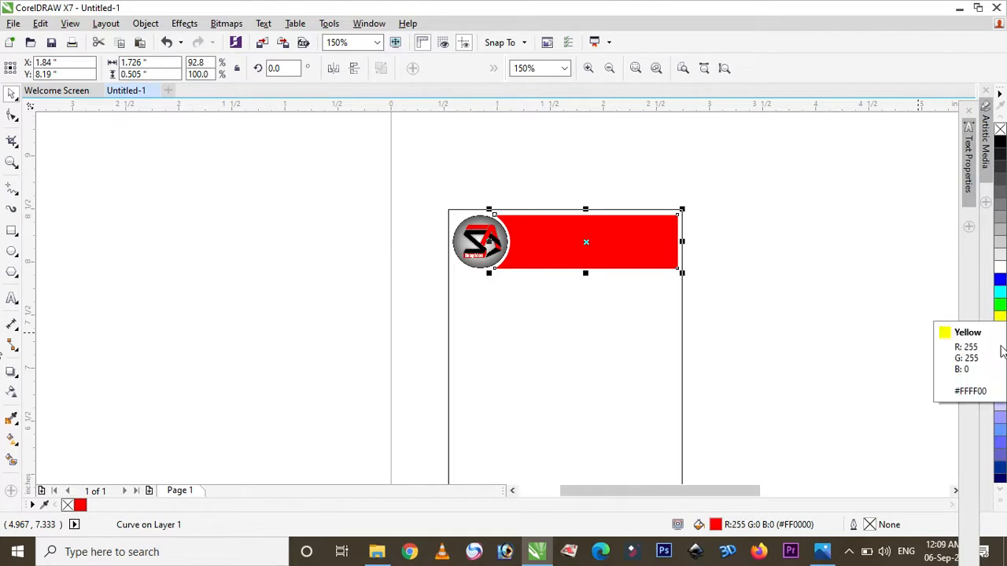
pyautogui.click(1000, 304)
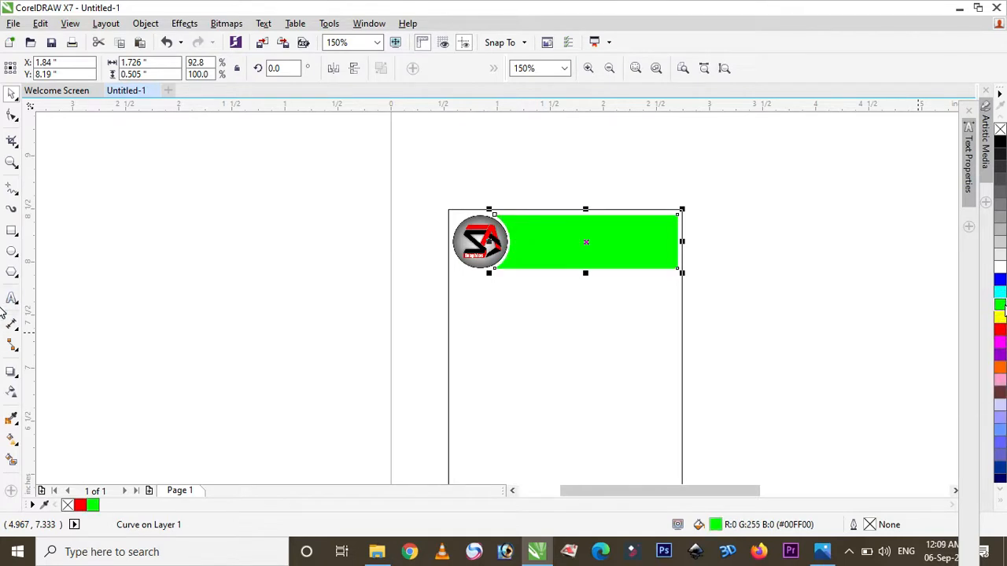
pyautogui.click(999, 282)
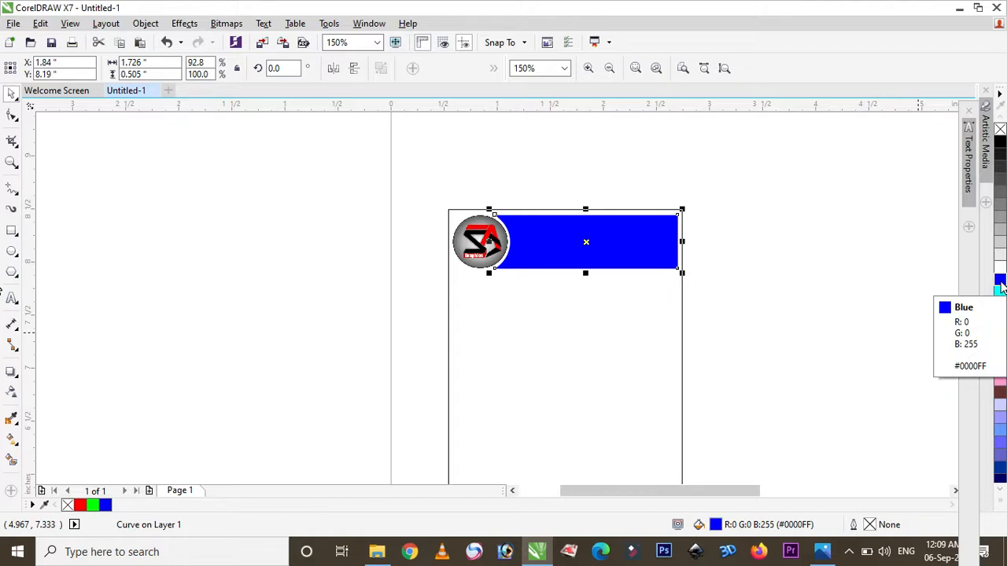
pyautogui.click(703, 285)
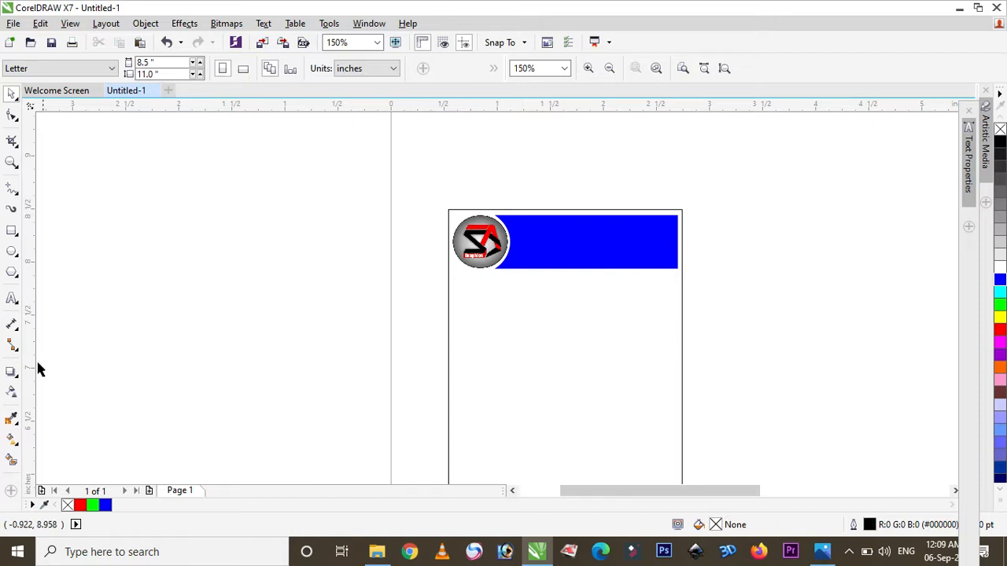
# - Add the artistic text "SA GRAPHIC CENTRE" in Arial and place it just below the blue header
pyautogui.click(12, 298)
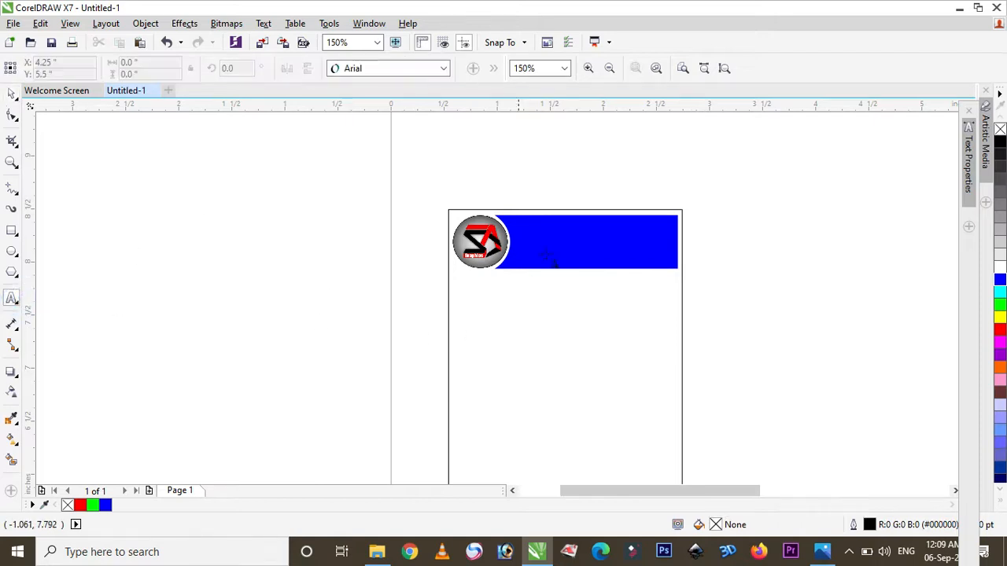
pyautogui.scroll(1, 578, 241)
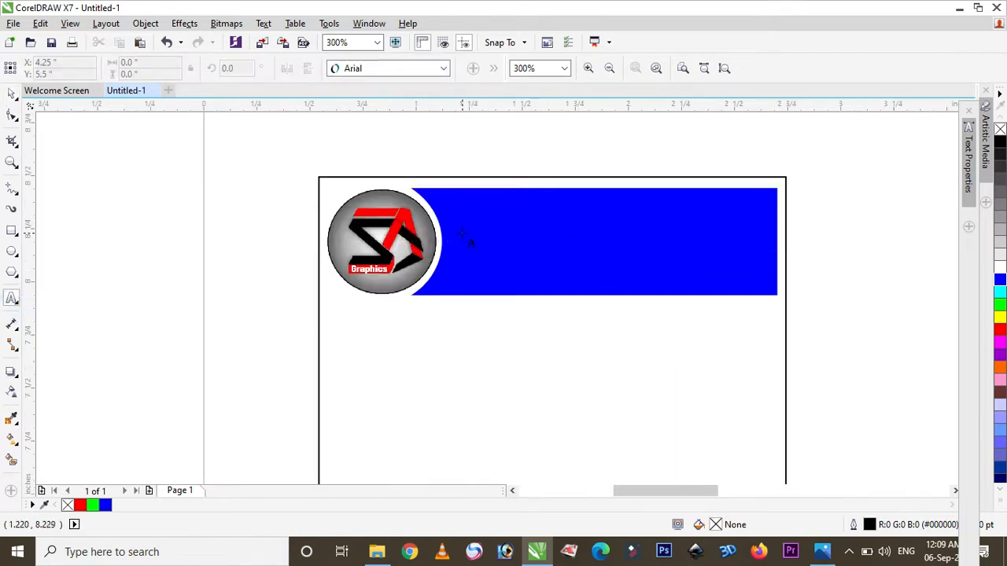
pyautogui.click(463, 236)
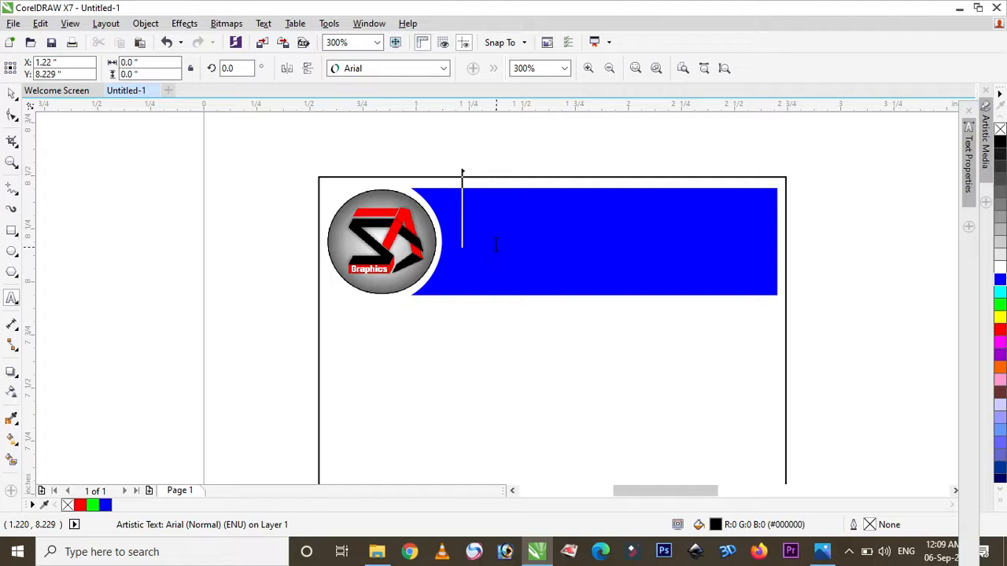
pyautogui.write('SA')
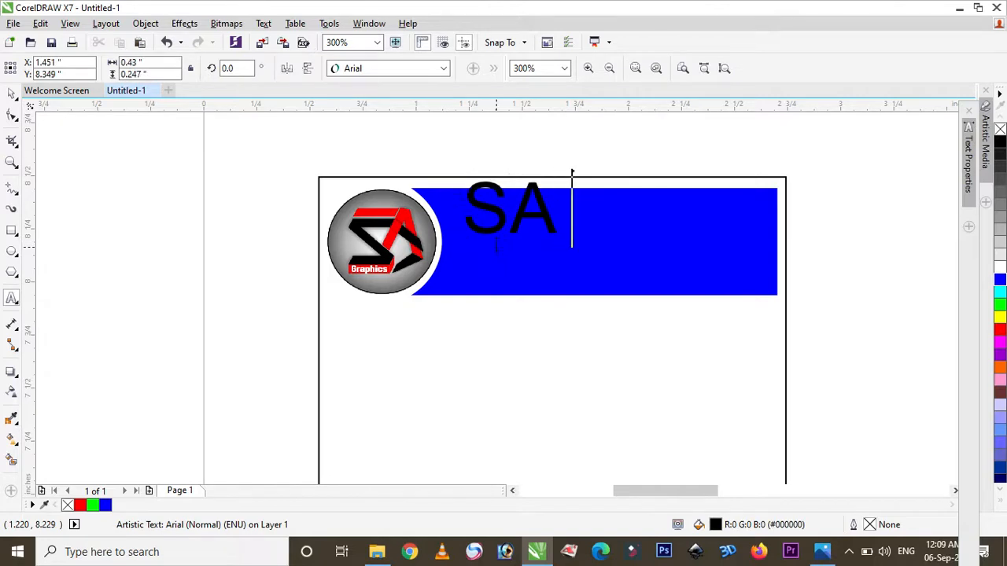
pyautogui.write(' Gra')
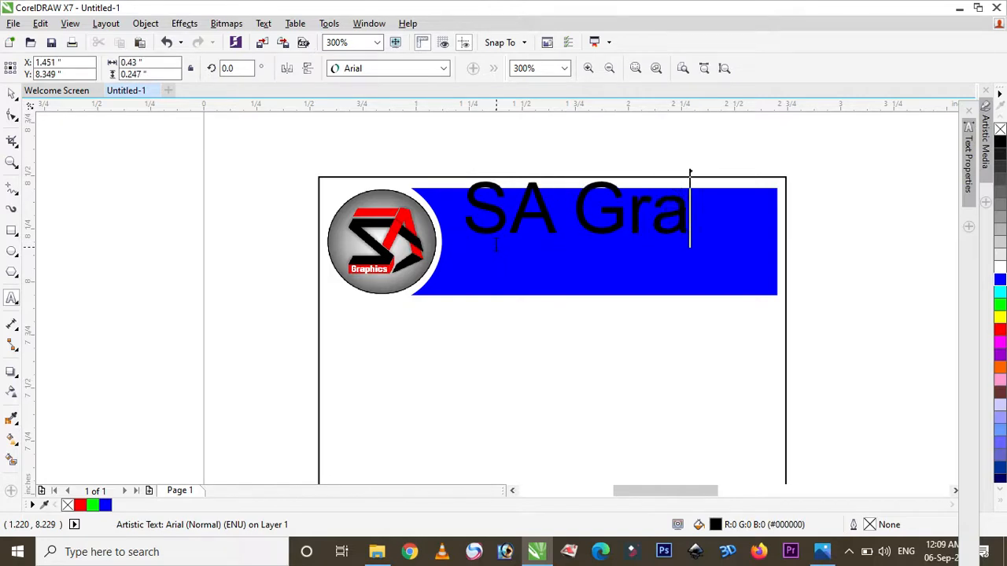
pyautogui.press('BackSpace')
pyautogui.press('BackSpace')
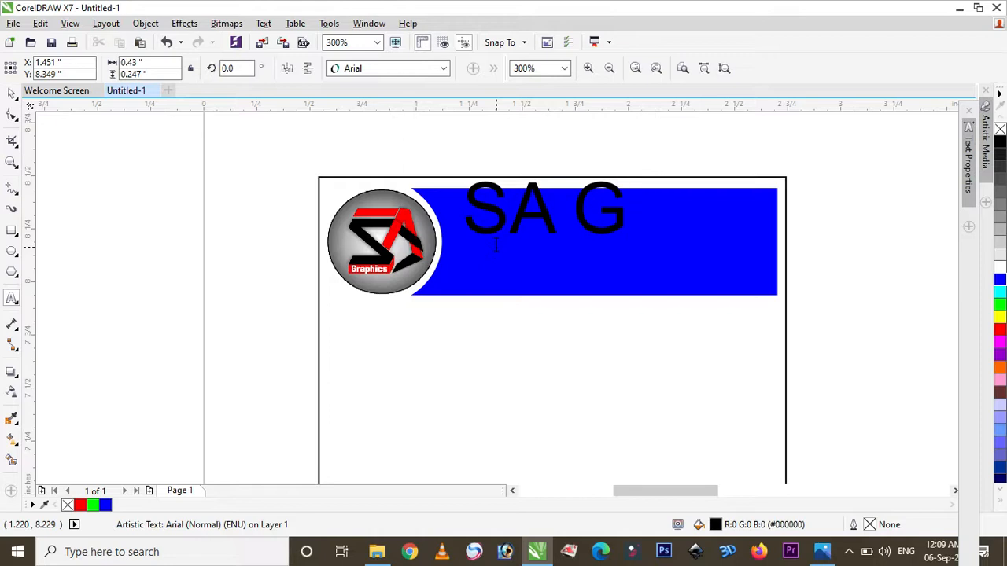
pyautogui.write('RAPHI')
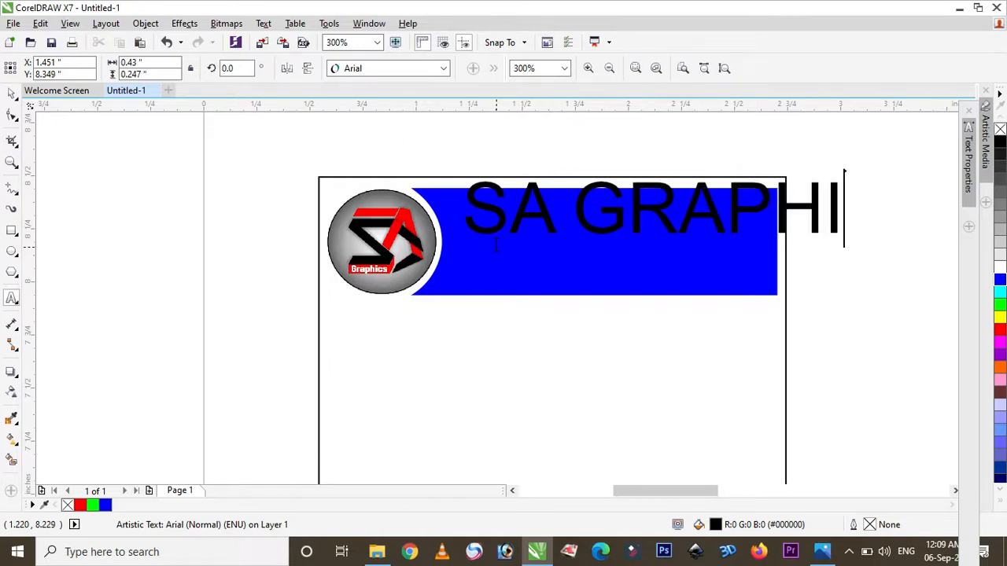
pyautogui.write('C ')
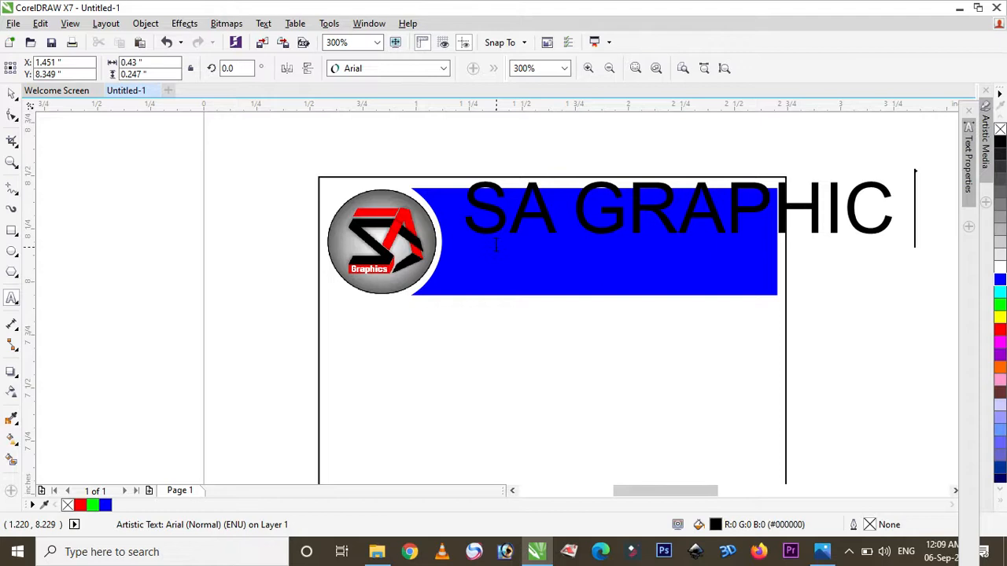
pyautogui.write('CENTT')
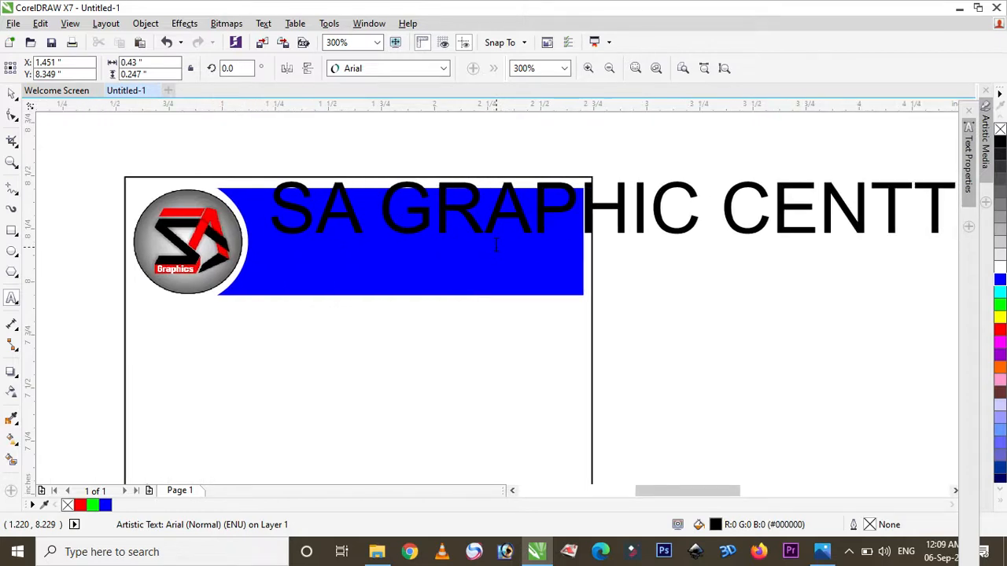
pyautogui.press('BackSpace')
pyautogui.write('RE')
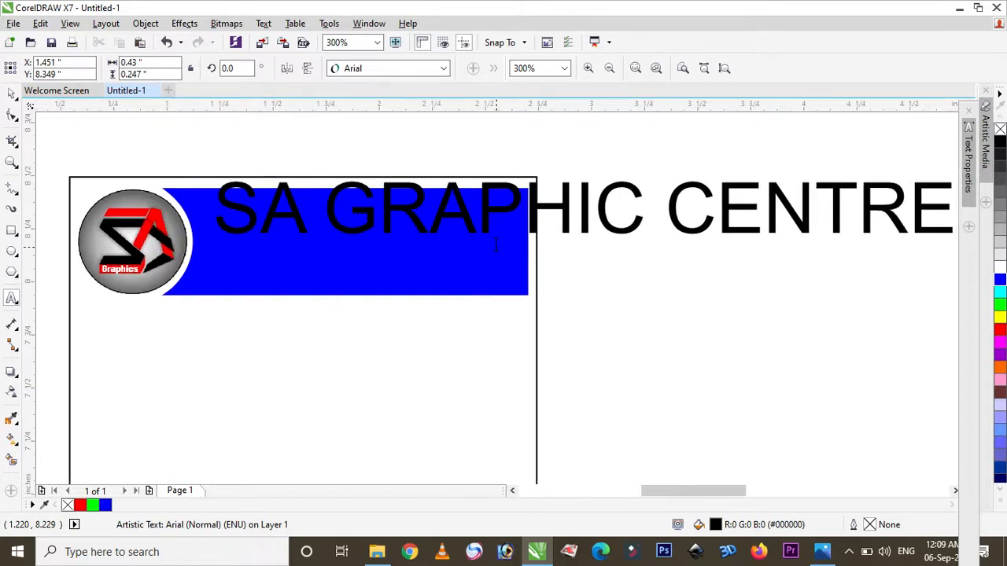
pyautogui.press('Escape')
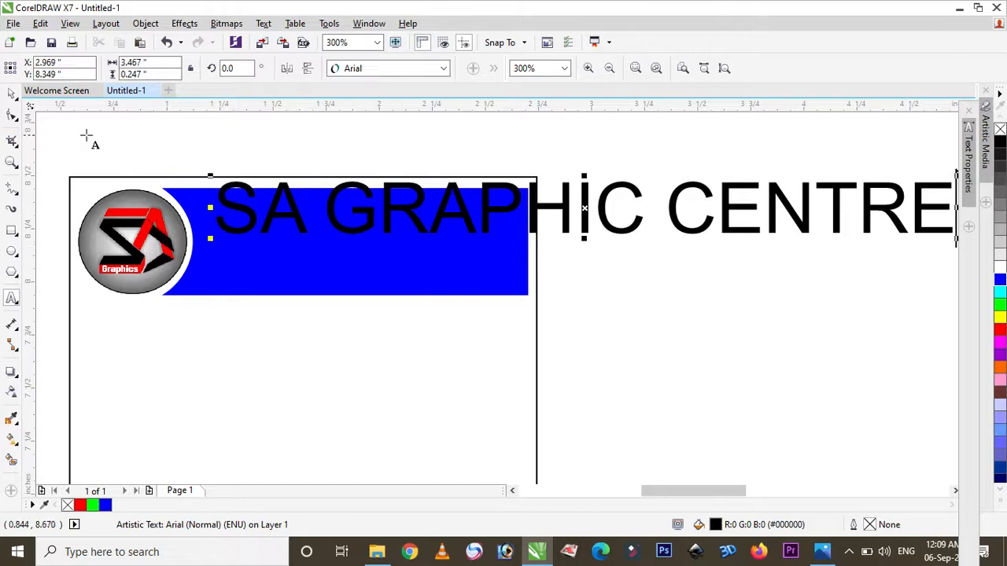
pyautogui.click(12, 93)
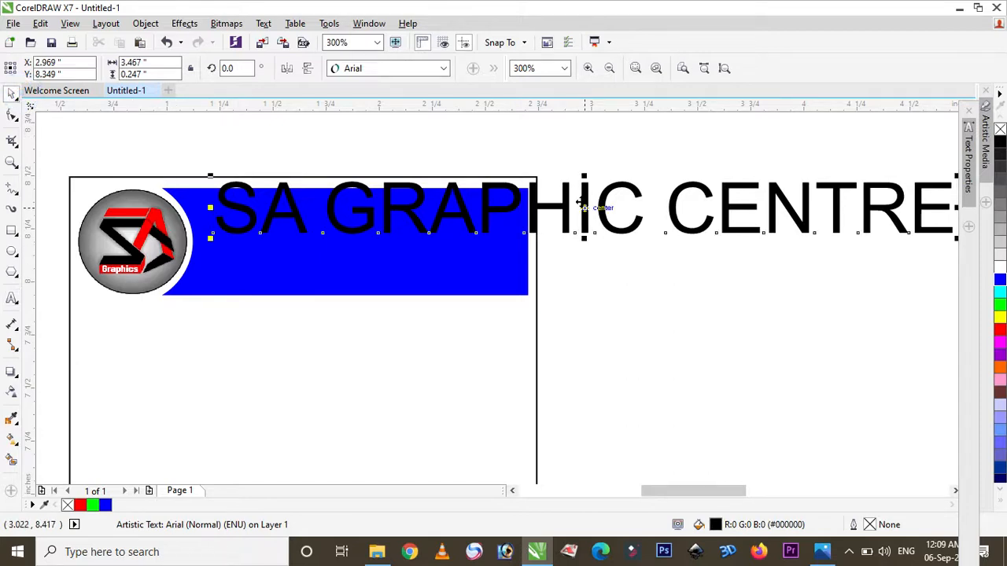
pyautogui.moveTo(589, 203); pyautogui.dragTo(508, 337)
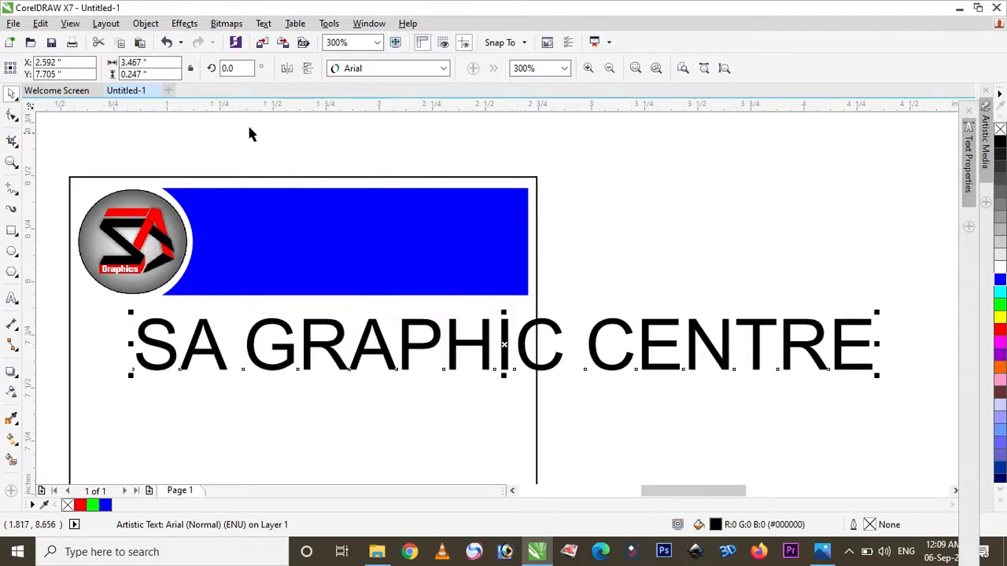
# - Set the "SA GRAPHIC CENTRE" text to the Autumn font and scale it down to about 2.06 in wide
pyautogui.click(349, 68)
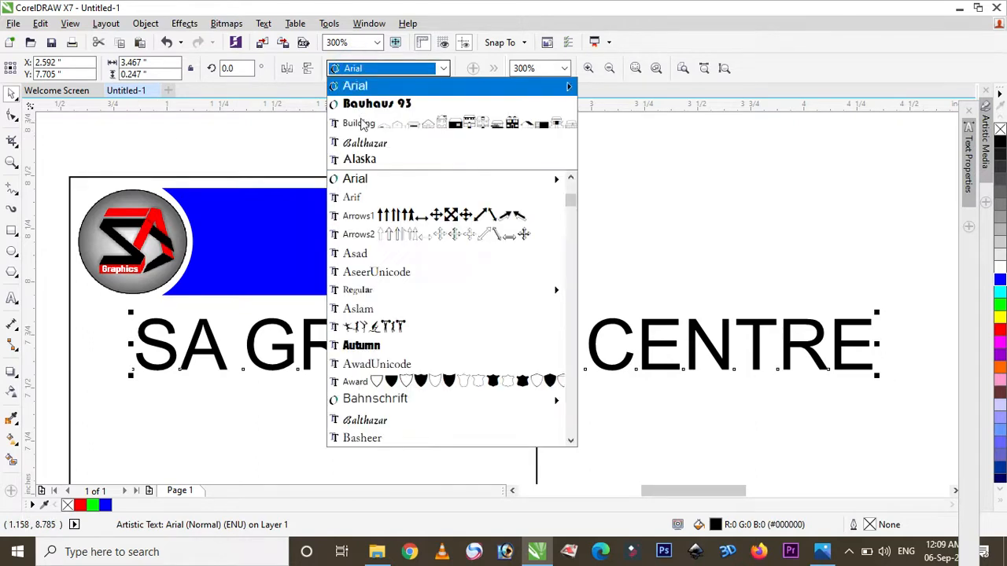
pyautogui.click(400, 344)
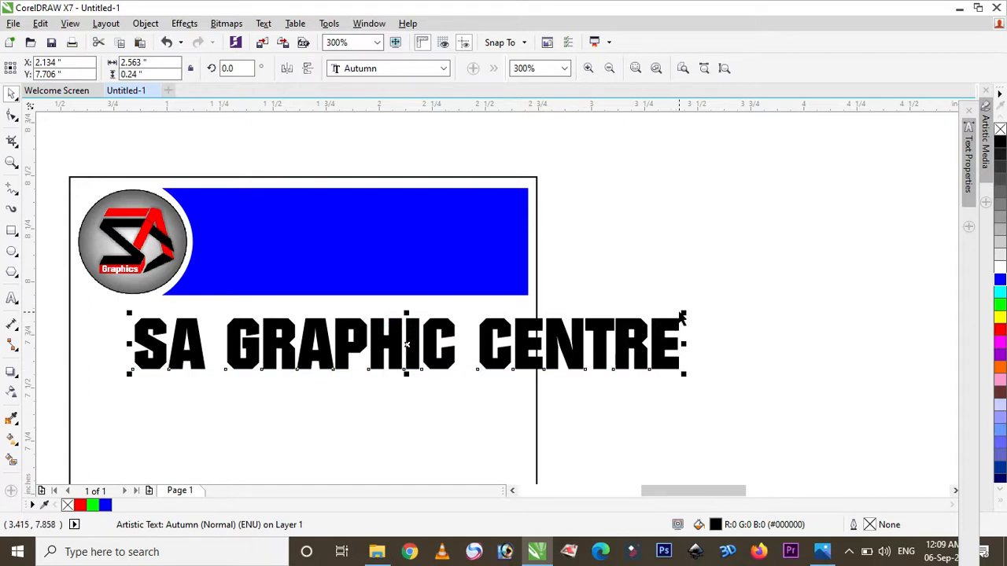
pyautogui.moveTo(683, 313)
pyautogui.mouseDown()
pyautogui.moveTo(652, 328)
pyautogui.moveTo(668, 317)
pyautogui.mouseUp()
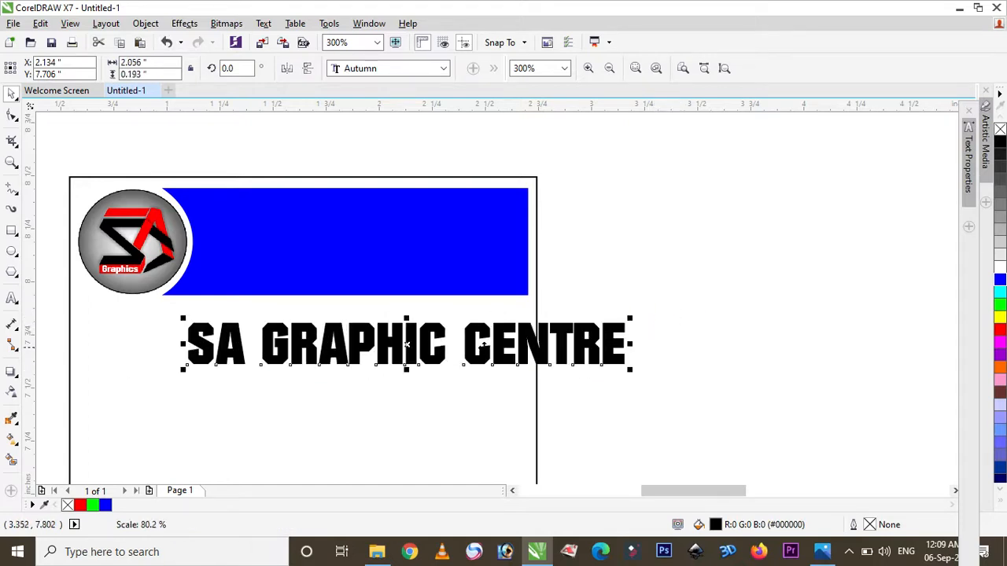
# - Move the "SA GRAPHIC CENTRE" text onto the blue header and scale it down to about 1.29 in wide
pyautogui.moveTo(424, 350); pyautogui.dragTo(441, 247)
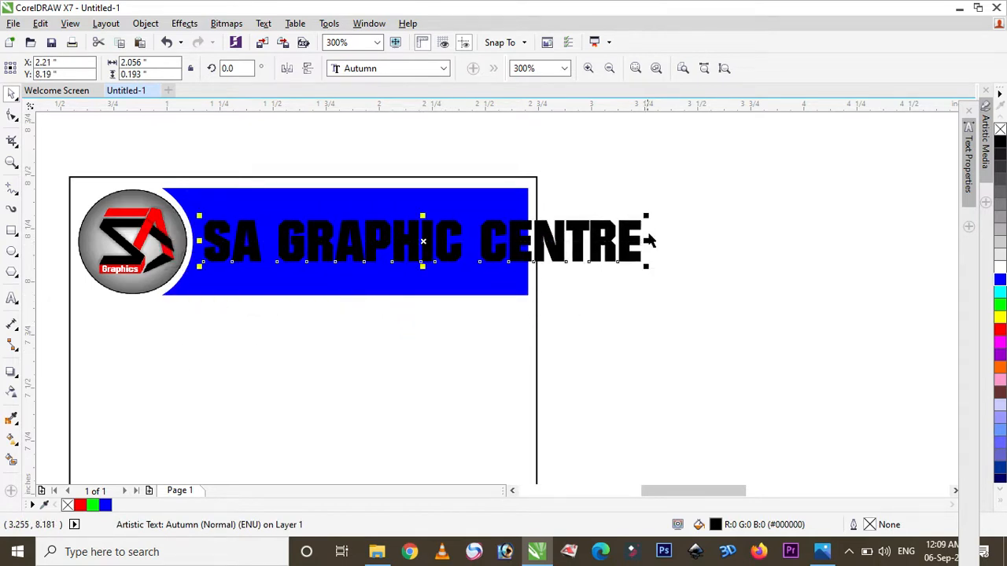
pyautogui.moveTo(647, 215); pyautogui.dragTo(621, 228)
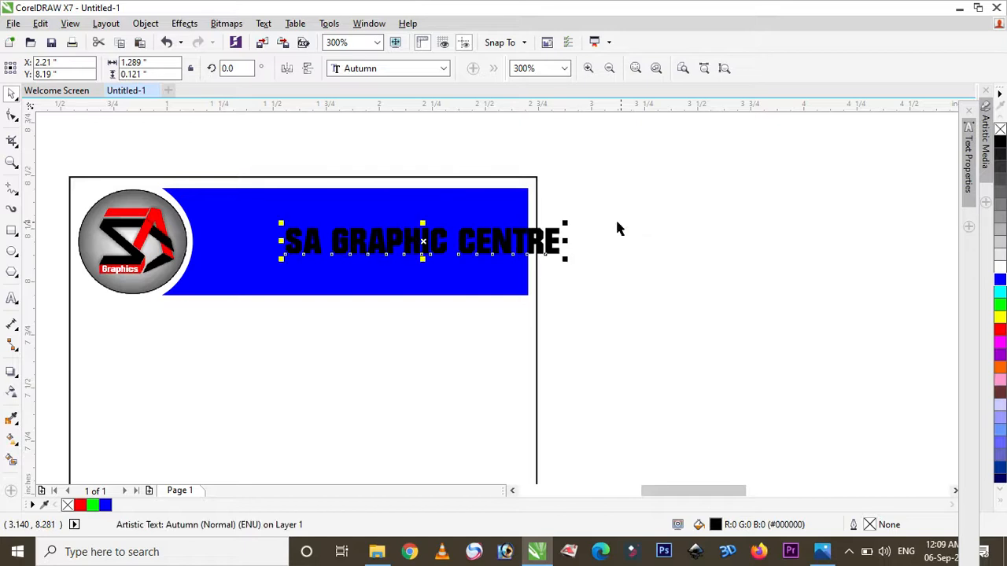
pyautogui.scroll(2, 422, 241)
pyautogui.moveTo(421, 245); pyautogui.dragTo(338, 258)
pyautogui.scroll(-2, 346, 248)
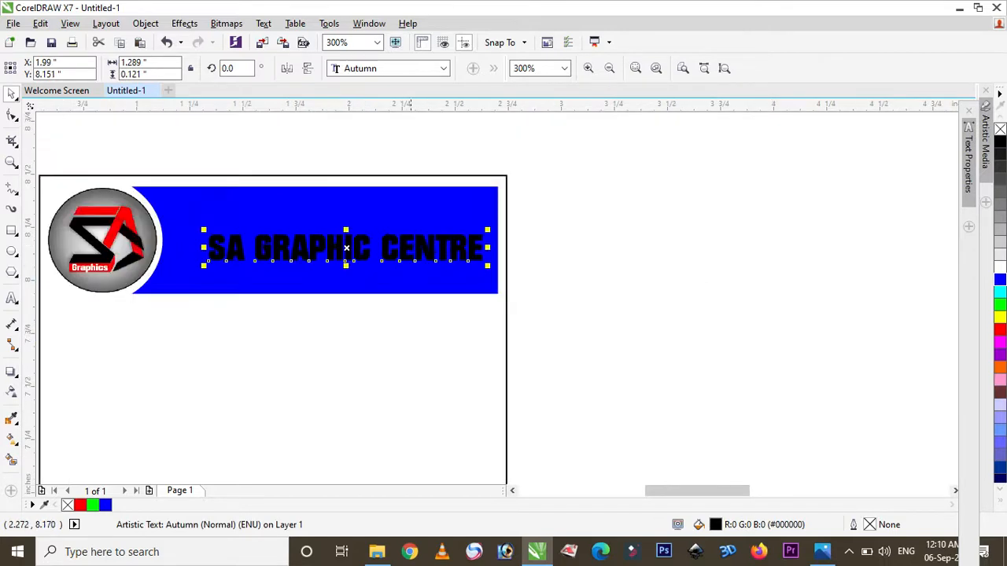
# - Enlarge the title text to about 1.49 by 0.14 in and place it in the upper part of the blue header
pyautogui.moveTo(203, 230); pyautogui.dragTo(166, 226)
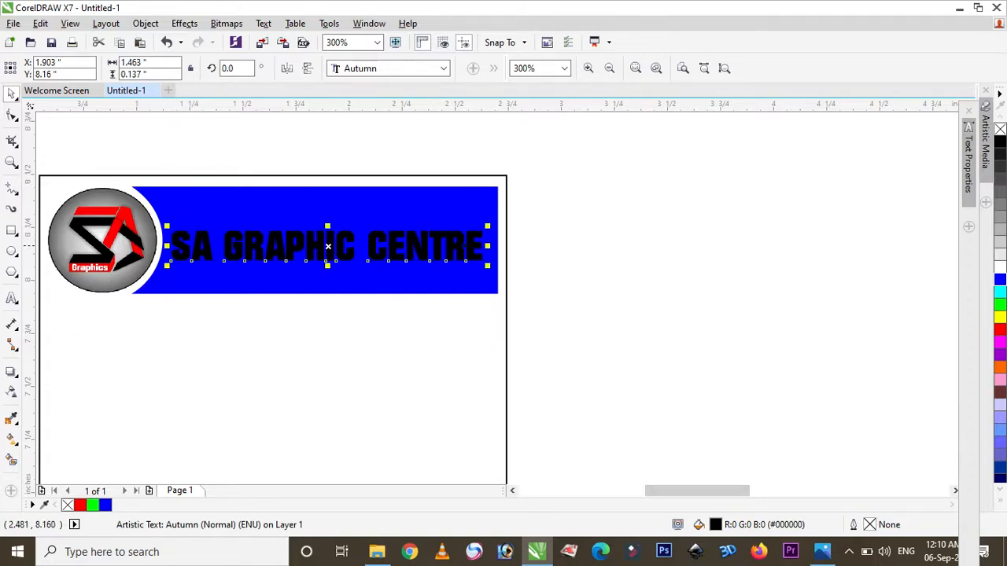
pyautogui.moveTo(486, 246); pyautogui.dragTo(493, 246)
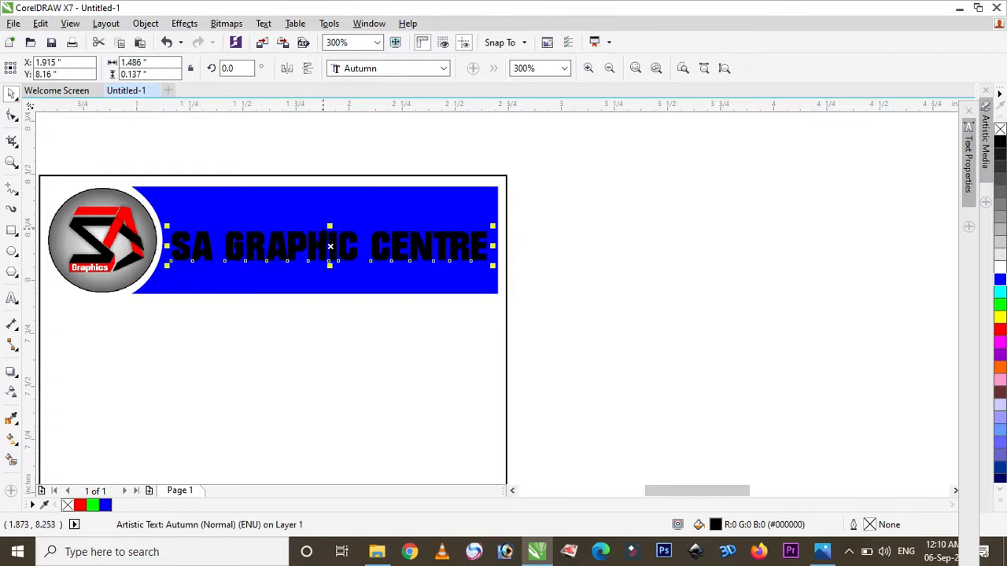
pyautogui.moveTo(330, 247)
pyautogui.mouseDown()
pyautogui.moveTo(329, 218)
pyautogui.moveTo(340, 222)
pyautogui.moveTo(324, 223)
pyautogui.mouseUp()
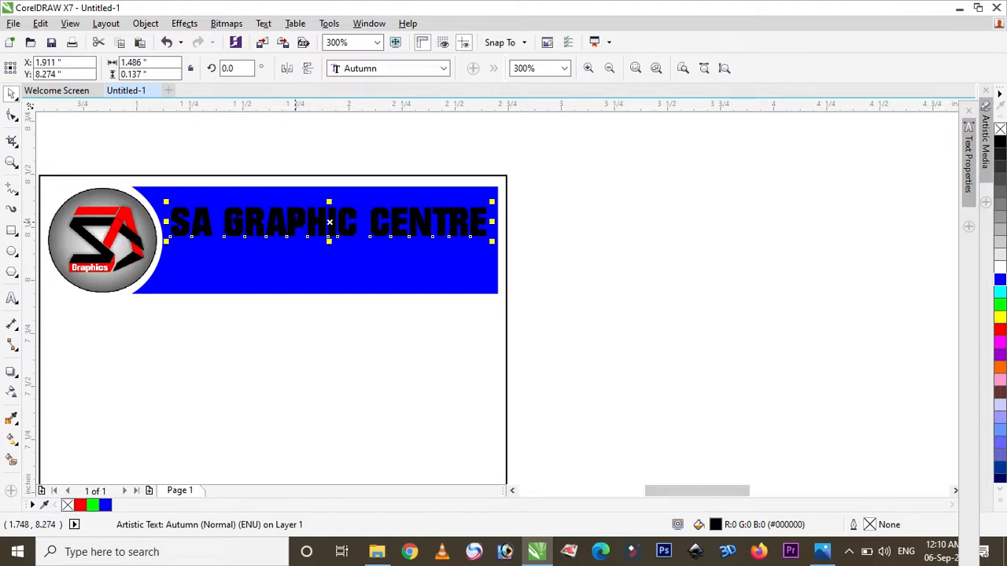
pyautogui.scroll(-1, 330, 250)
pyautogui.scroll(1, 329, 236)
pyautogui.scroll(1, 252, 247)
pyautogui.scroll(-1, 273, 246)
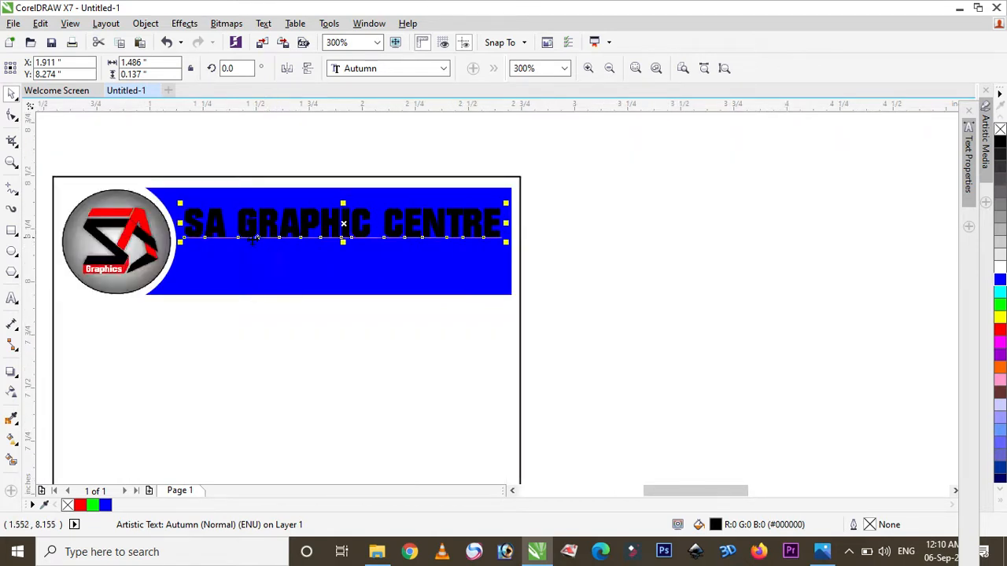
# - Add "SKARDU" as a second text line roughly centred under "SA GRAPHIC CENTRE" and colour the whole text white (#FFFFFF)
pyautogui.doubleClick(484, 224)
pyautogui.click(499, 222)
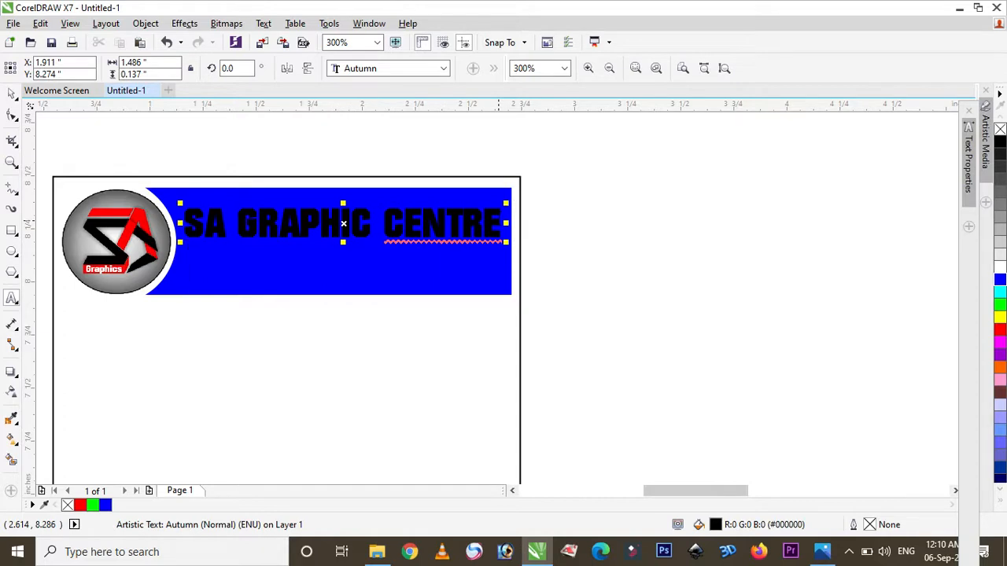
pyautogui.write('SKARDU')
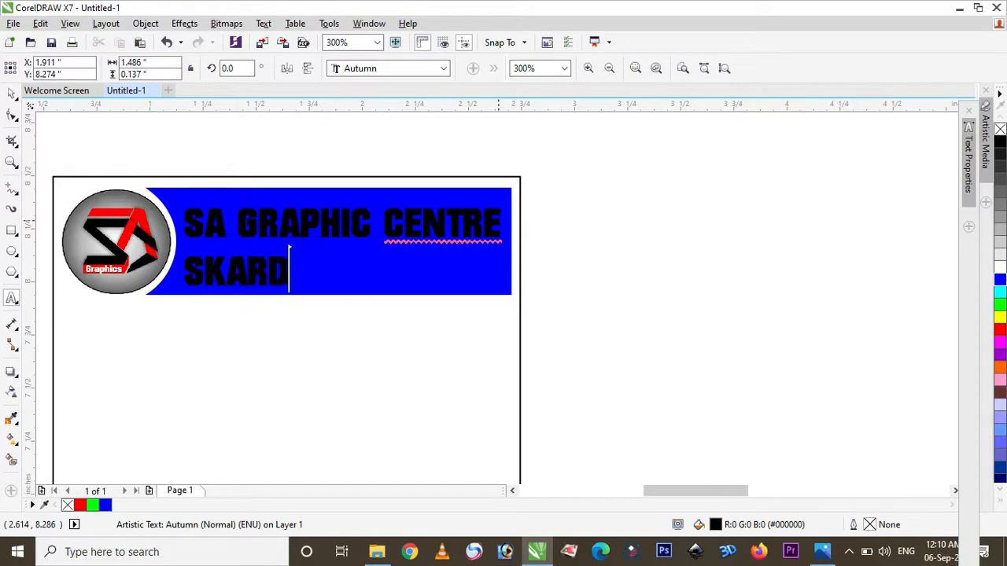
pyautogui.press('Left')
pyautogui.press('Left')
pyautogui.press('Left')
pyautogui.press('Left')
pyautogui.press('Left')
pyautogui.press('Left')
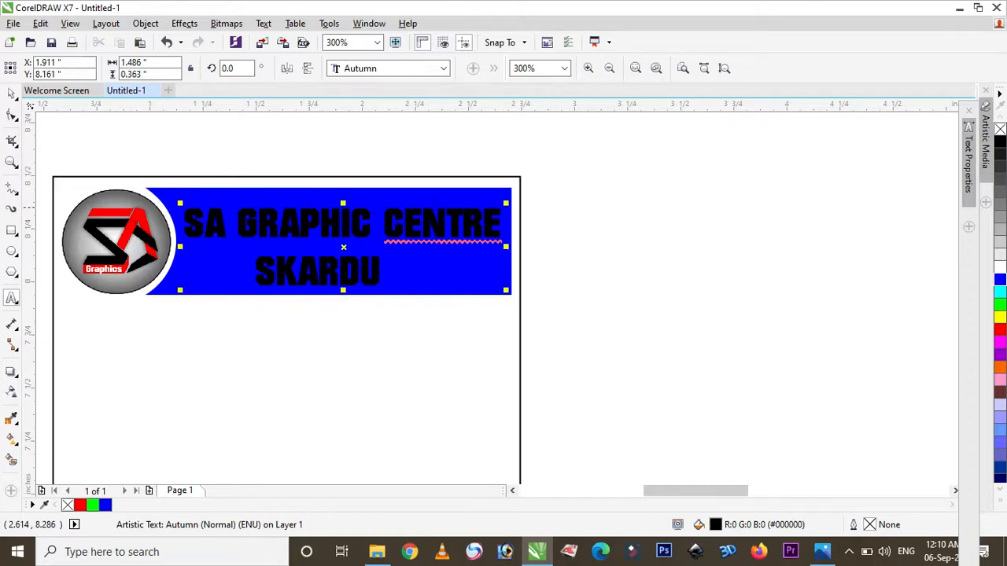
pyautogui.click(11, 92)
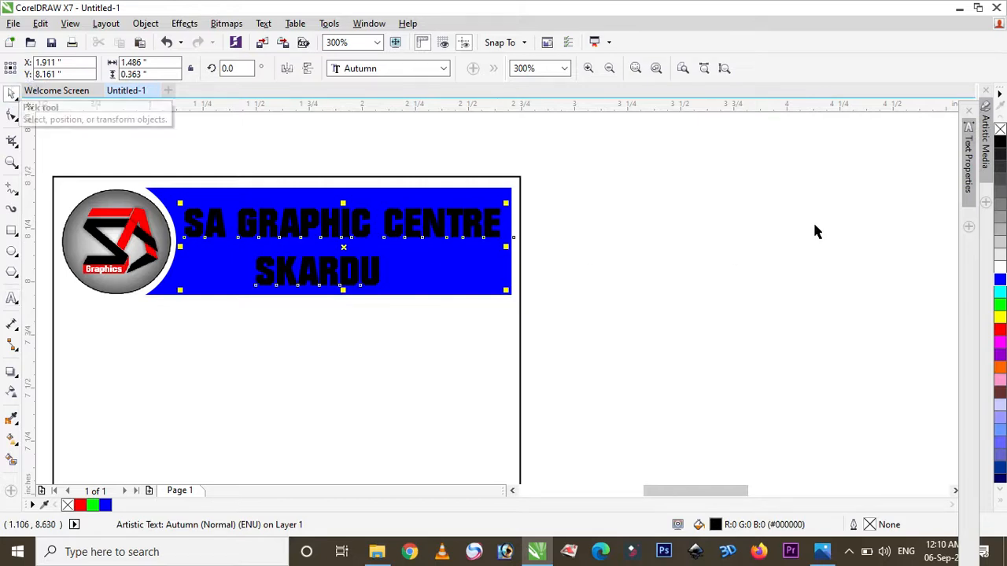
pyautogui.click(1000, 268)
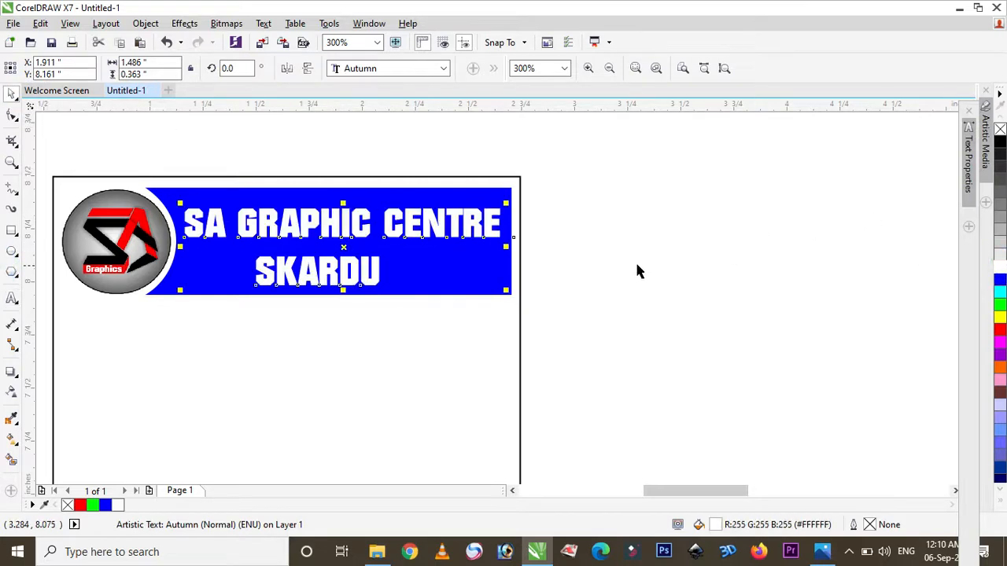
# - Try green (#00FF00) as the fill of the card's 2.2 by 3.4 in rectangle and settle on white (#FFFFFF)
pyautogui.scroll(-2, 634, 266)
pyautogui.scroll(-1, 637, 272)
pyautogui.scroll(1, 578, 400)
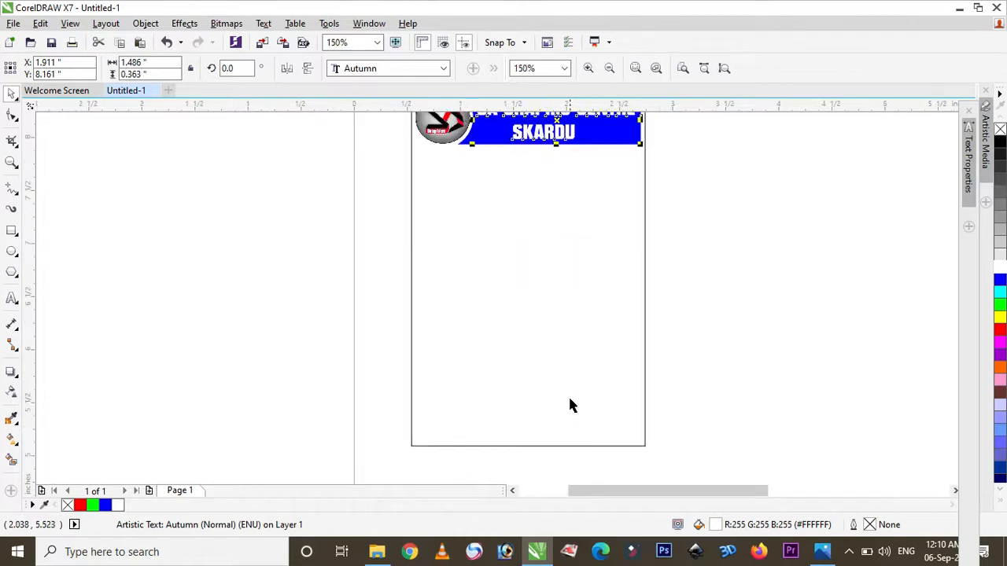
pyautogui.scroll(-1, 549, 350)
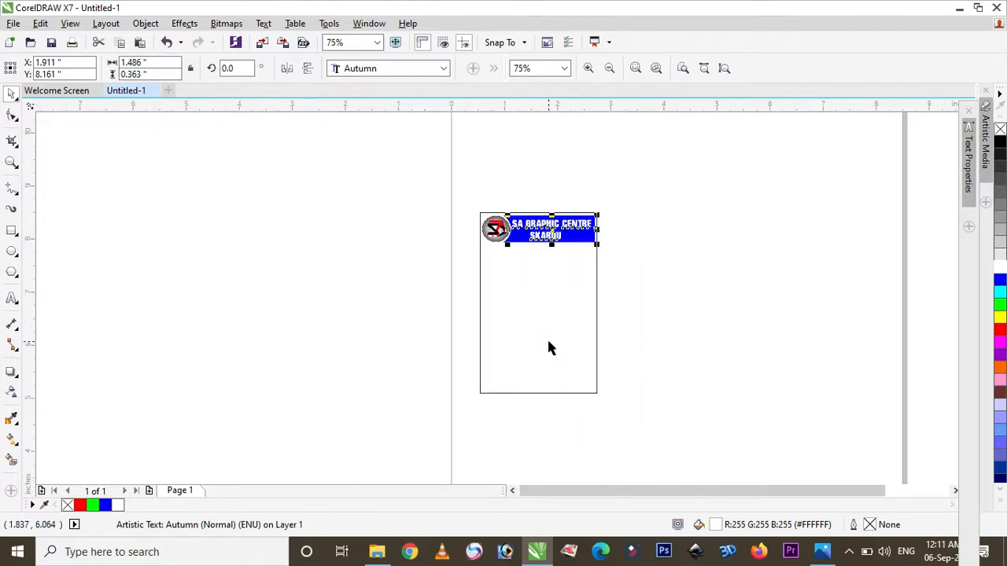
pyautogui.click(545, 317)
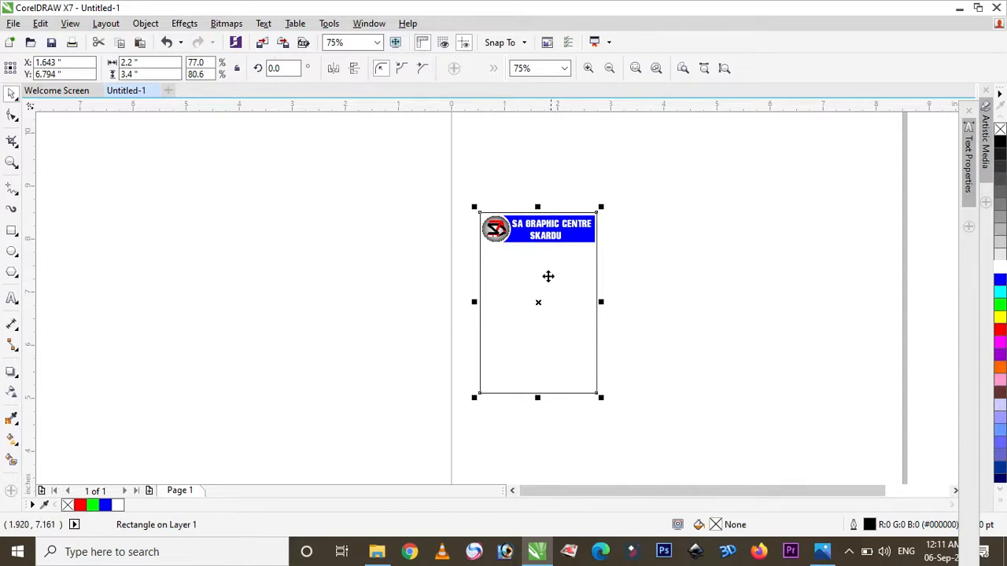
pyautogui.scroll(1, 542, 258)
pyautogui.scroll(-1, 542, 258)
pyautogui.click(999, 307)
pyautogui.scroll(2, 562, 362)
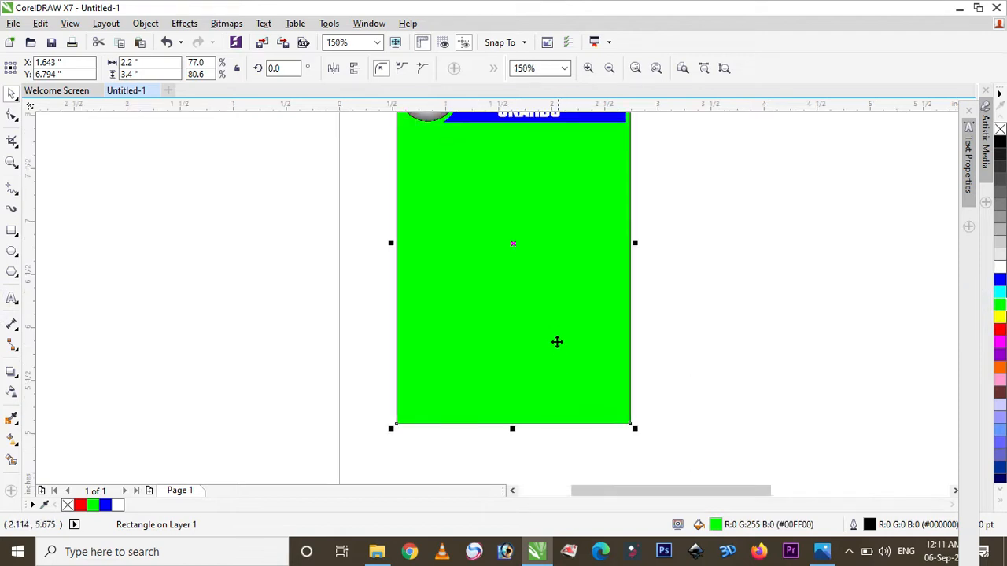
pyautogui.scroll(-2, 550, 330)
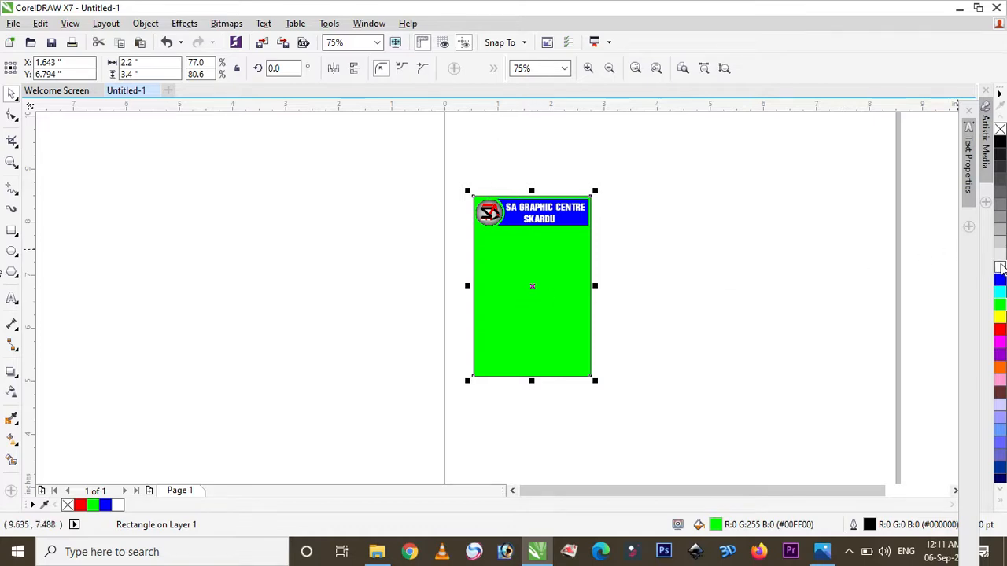
pyautogui.click(1000, 267)
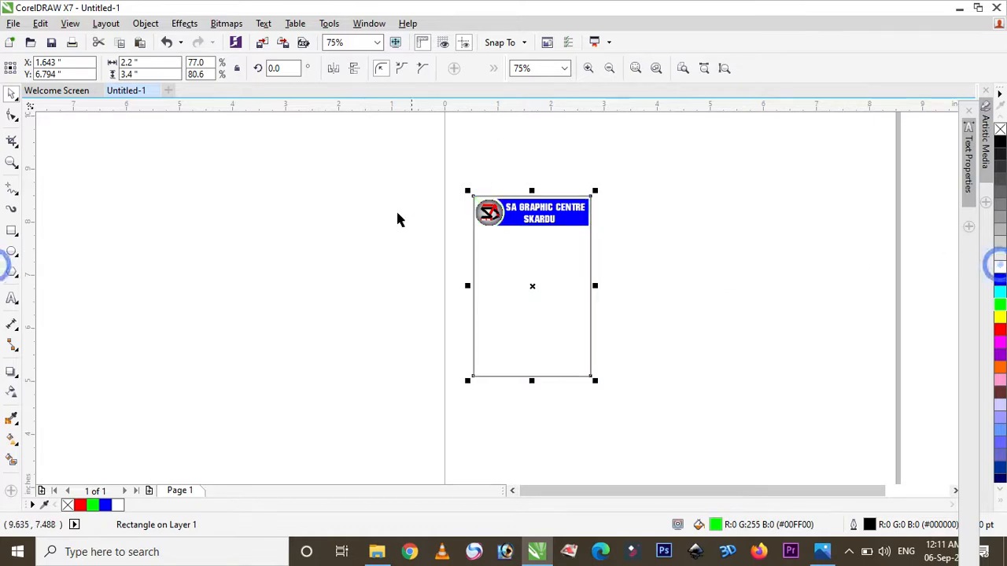
# - Draw a circle, move it to the card's horizontal centre below the header, and scale it to about 0.84 in across
pyautogui.click(12, 230)
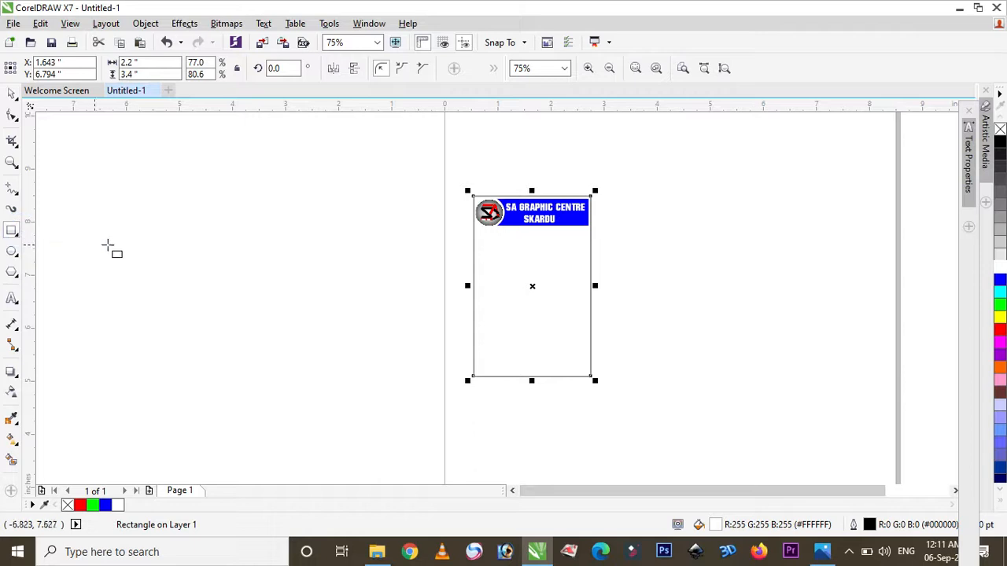
pyautogui.click(12, 251)
pyautogui.moveTo(243, 264); pyautogui.dragTo(290, 329)
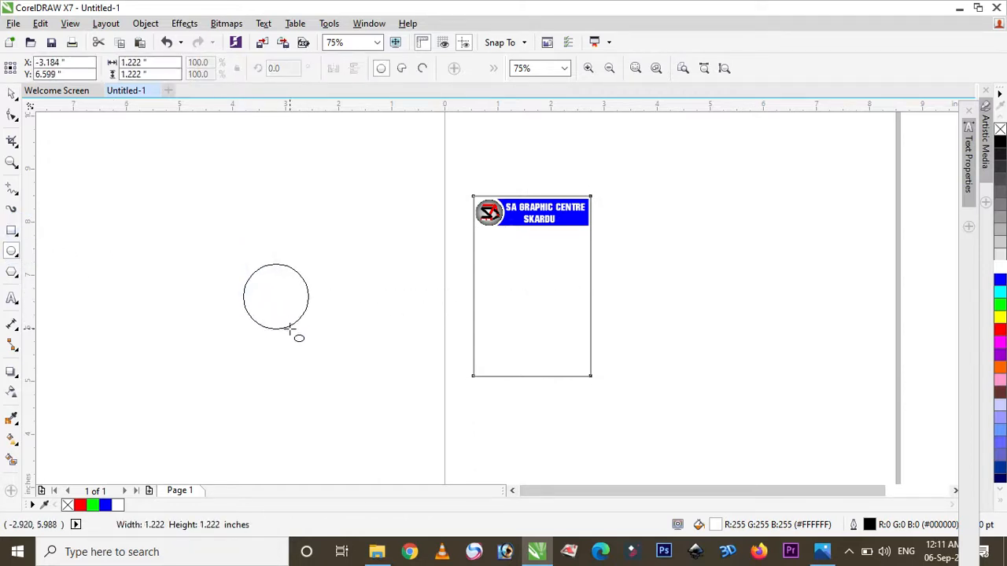
pyautogui.moveTo(275, 296); pyautogui.dragTo(531, 297)
pyautogui.scroll(2, 543, 290)
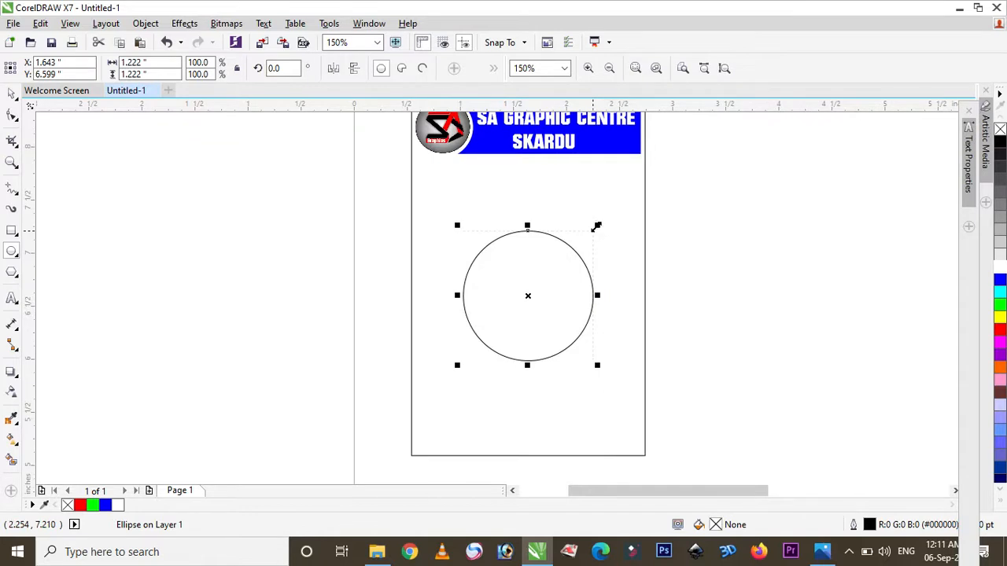
pyautogui.moveTo(597, 226); pyautogui.dragTo(578, 246)
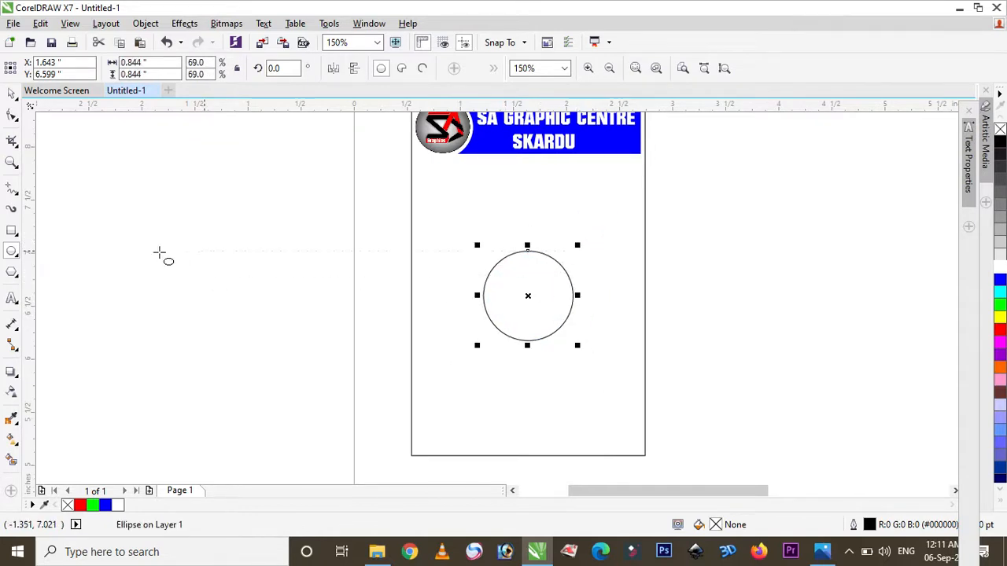
# - Draw a rectangle about 0.84 by 0.79 in from the card's left edge overlapping the circle, and convert it to curves
pyautogui.click(11, 230)
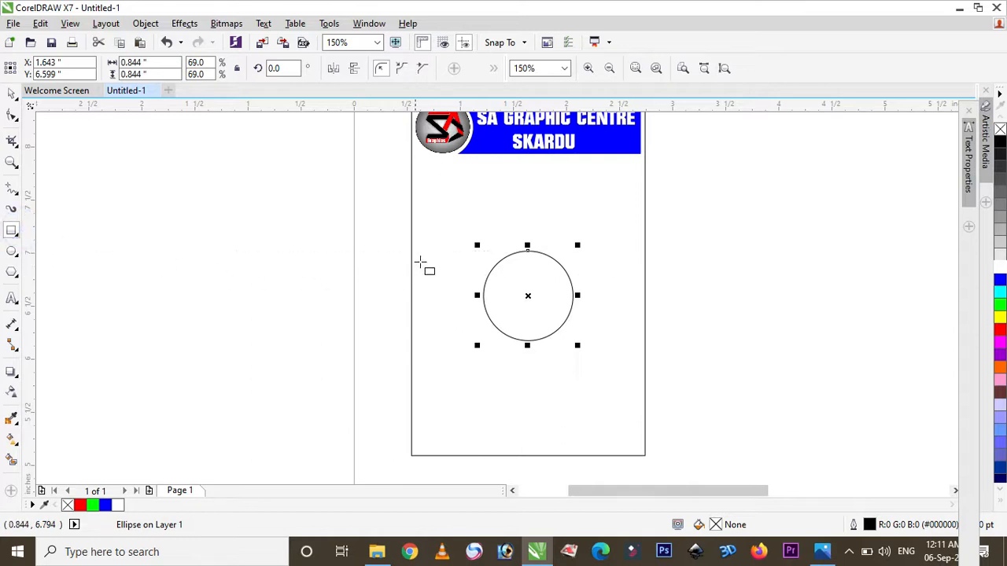
pyautogui.moveTo(410, 256)
pyautogui.mouseDown()
pyautogui.moveTo(434, 320)
pyautogui.moveTo(458, 340)
pyautogui.moveTo(503, 333)
pyautogui.moveTo(499, 341)
pyautogui.mouseUp()
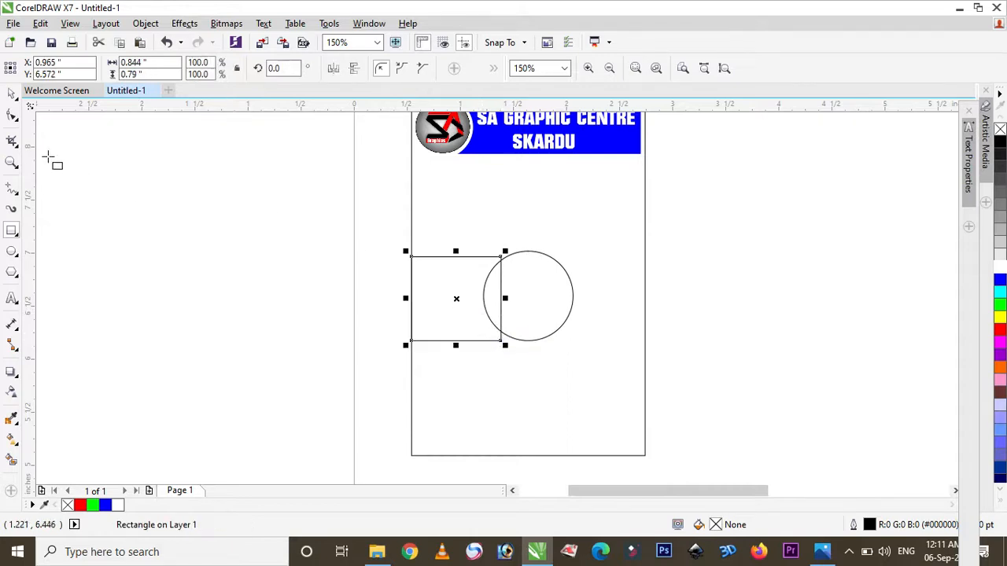
pyautogui.click(12, 115)
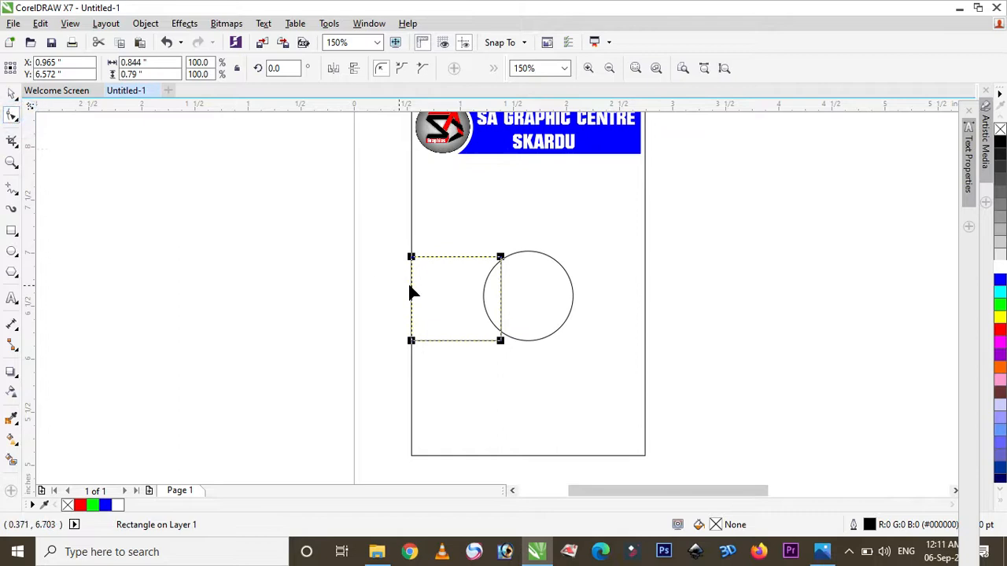
pyautogui.scroll(2, 498, 307)
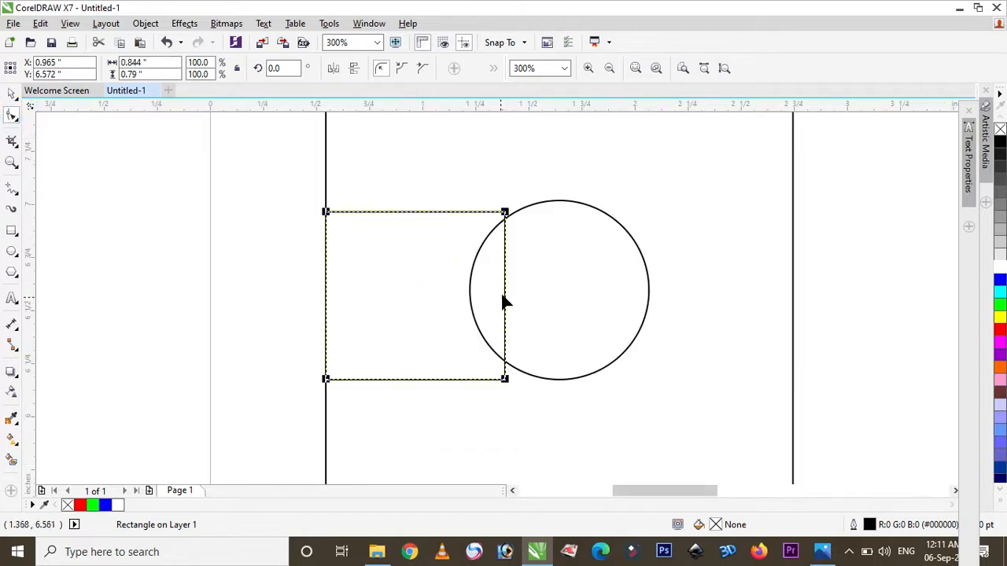
pyautogui.rightClick(505, 299)
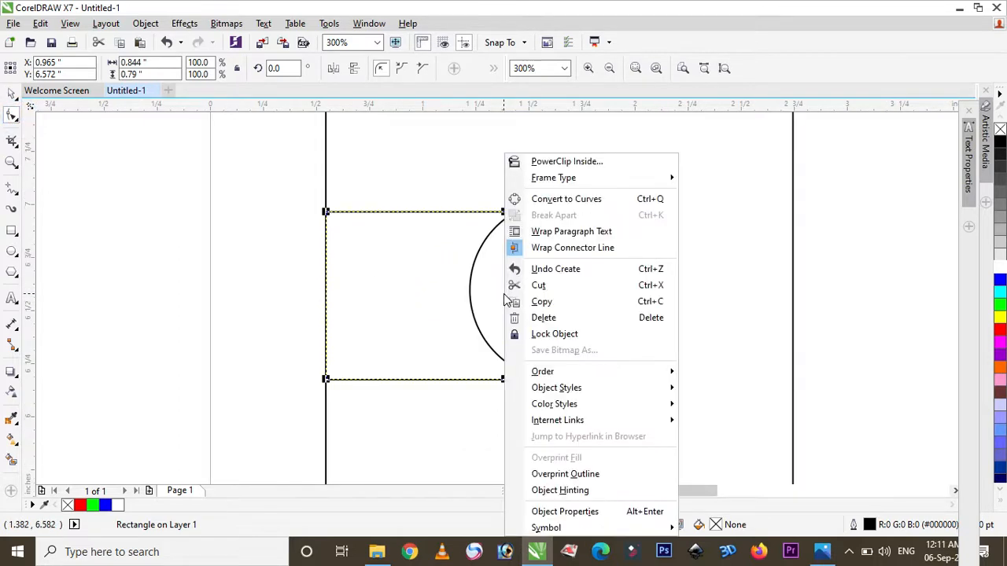
pyautogui.click(553, 197)
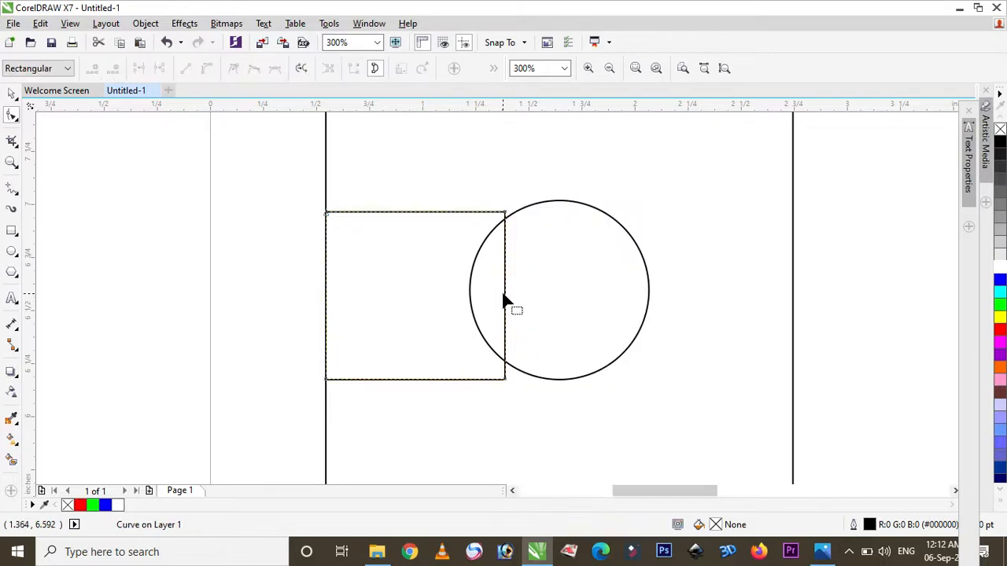
# - Convert the rectangle's right side to a curve and bend it inward to follow the circle's left edge
pyautogui.rightClick(505, 307)
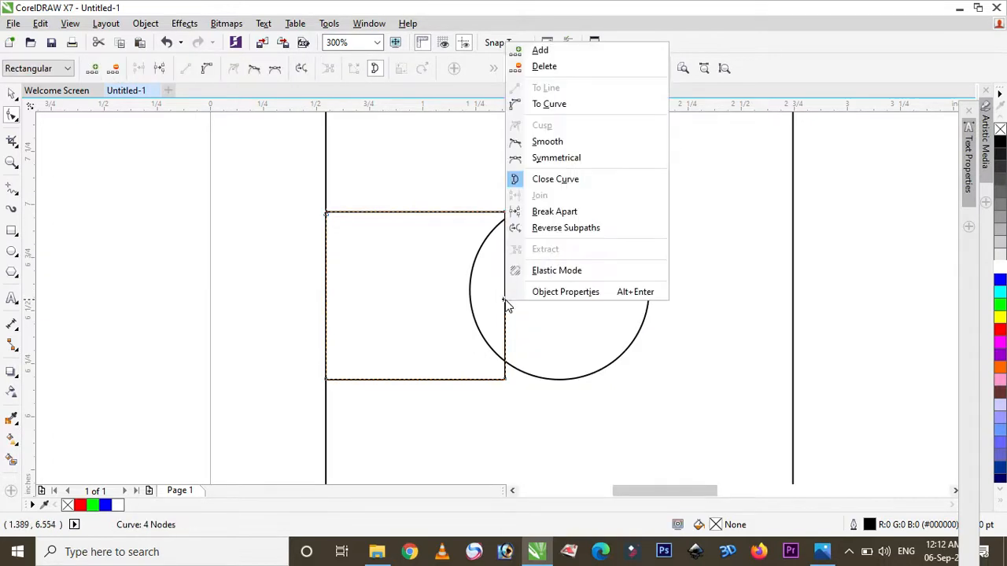
pyautogui.click(556, 106)
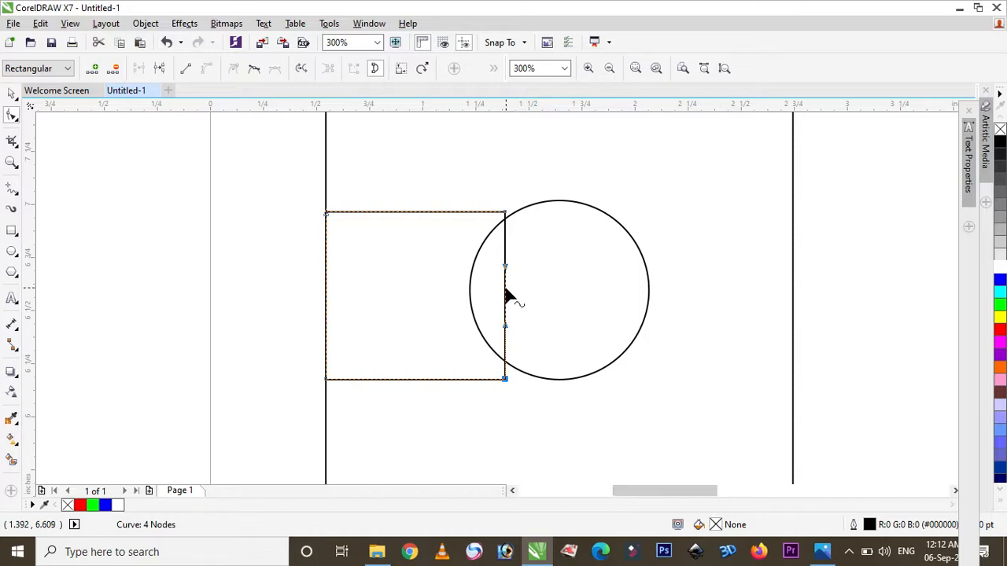
pyautogui.moveTo(506, 296); pyautogui.dragTo(469, 291)
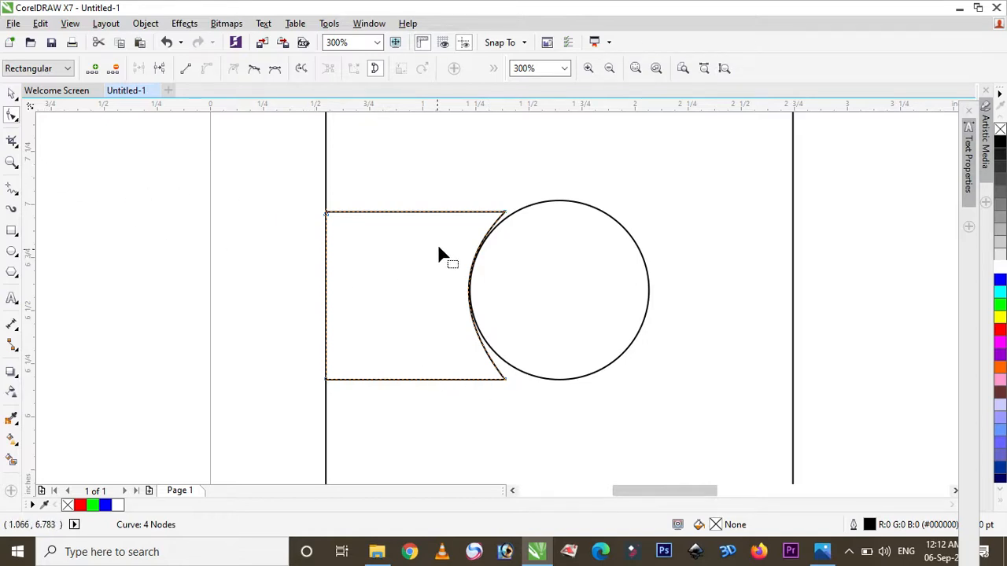
# - Move the curved shape's upper-right node horizontally outward onto the circle's outline
pyautogui.scroll(1, 503, 192)
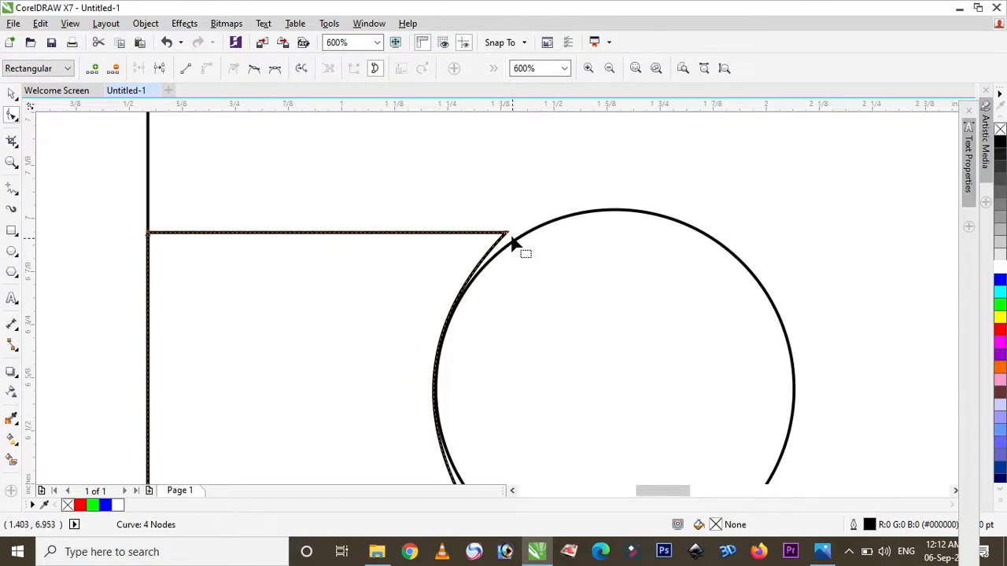
pyautogui.click(508, 236)
pyautogui.scroll(2, 505, 244)
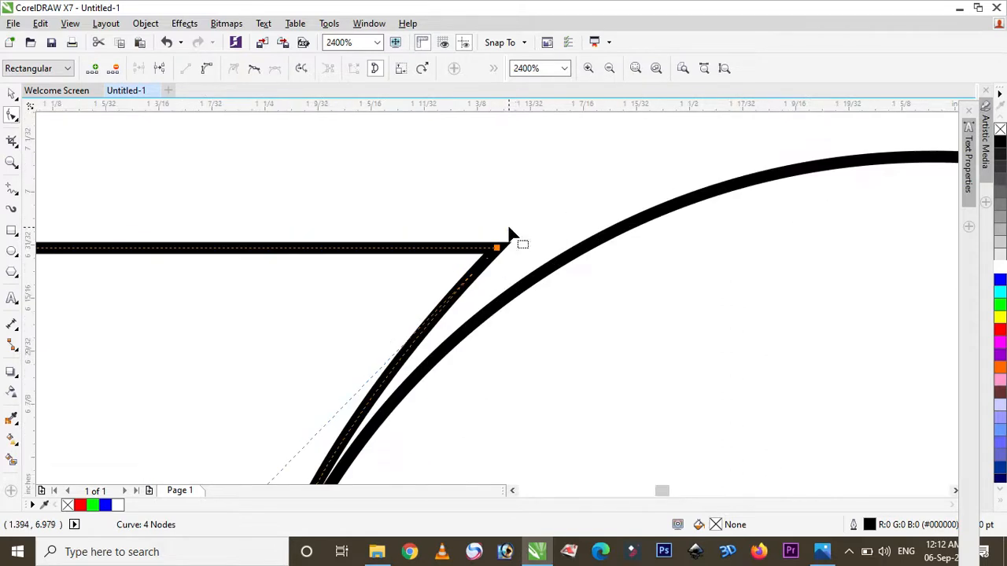
pyautogui.moveTo(500, 252); pyautogui.dragTo(587, 260)
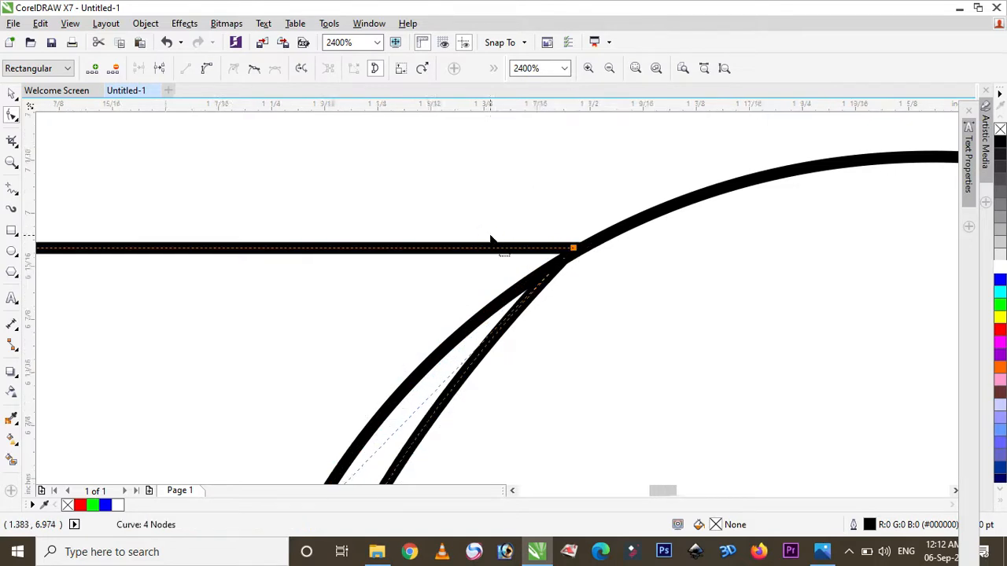
pyautogui.scroll(-3, 491, 242)
pyautogui.scroll(1, 473, 387)
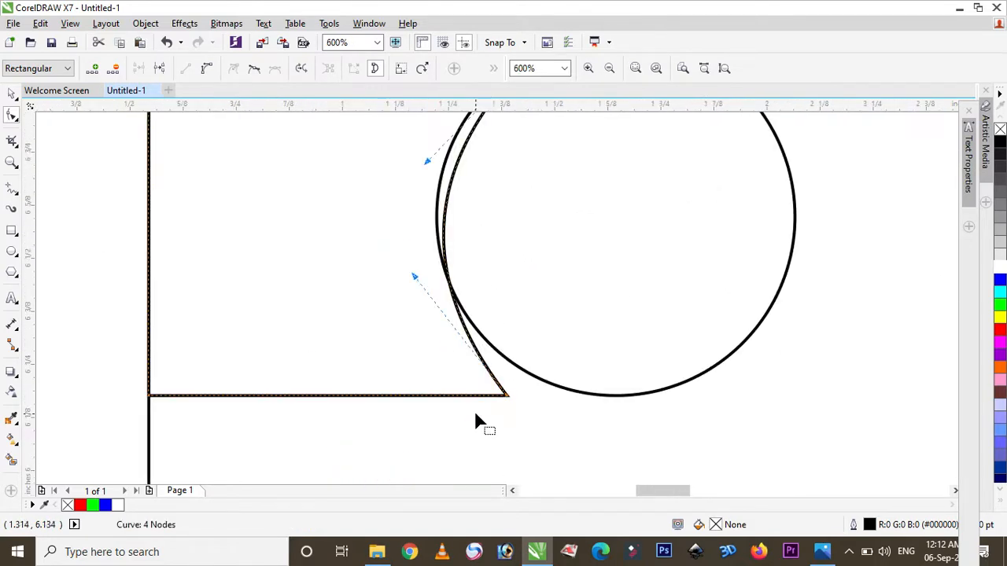
# - Move the curved shape's lower-right node to the circle's bottom and adjust both curve handles so the side follows the circle's left edge
pyautogui.moveTo(506, 398); pyautogui.dragTo(591, 403)
pyautogui.moveTo(500, 277); pyautogui.dragTo(406, 360)
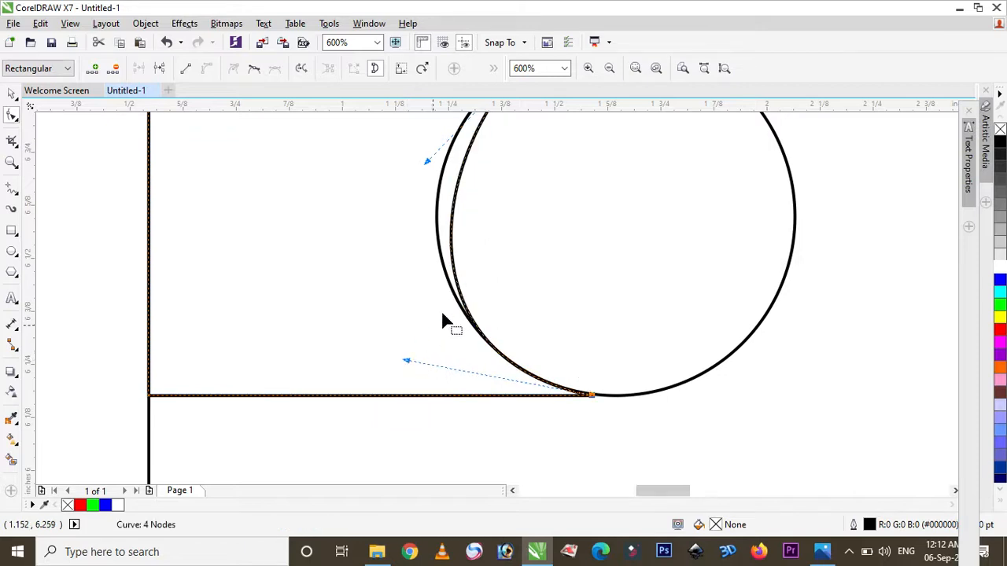
pyautogui.scroll(-1, 465, 272)
pyautogui.scroll(1, 469, 200)
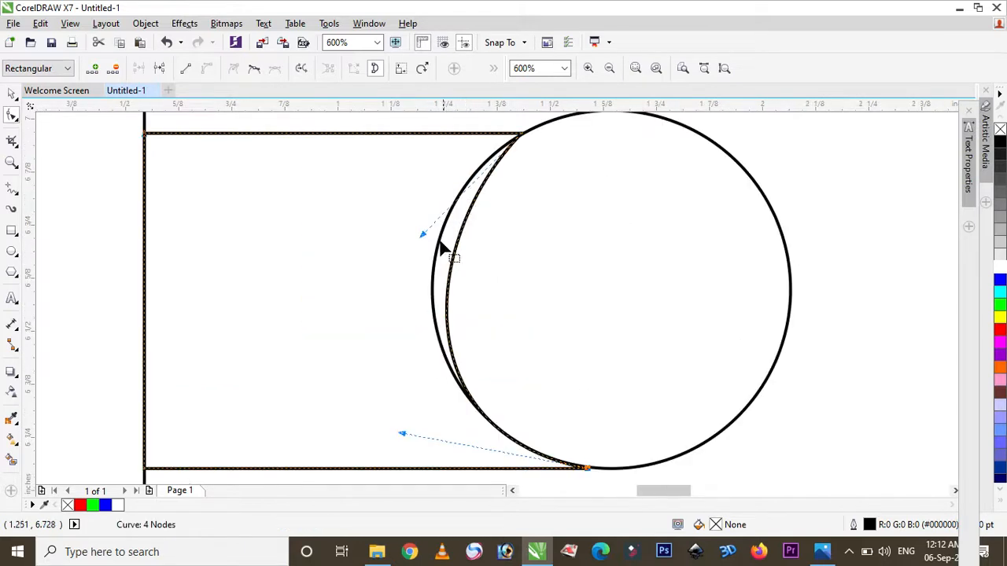
pyautogui.moveTo(423, 237); pyautogui.dragTo(388, 212)
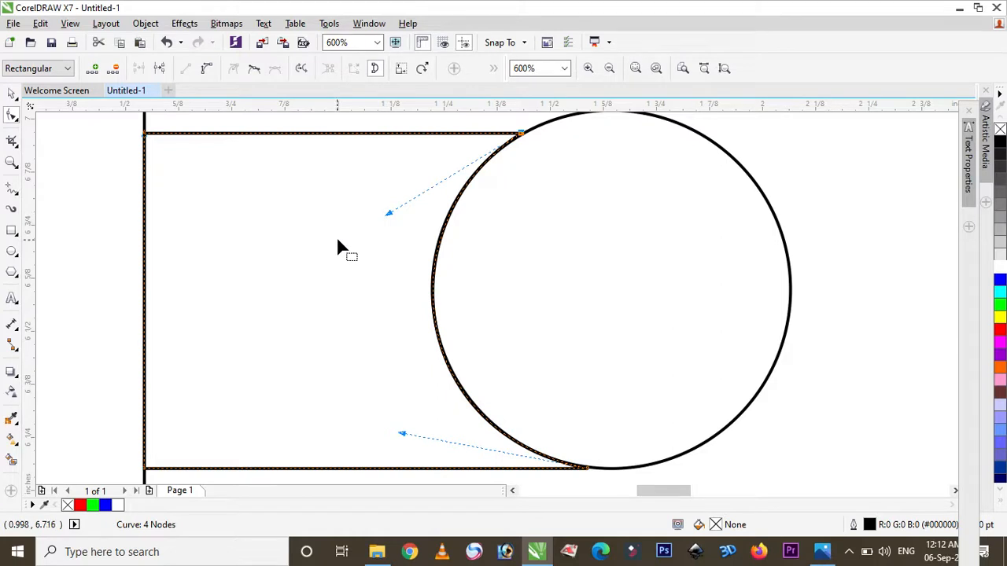
pyautogui.scroll(-3, 342, 243)
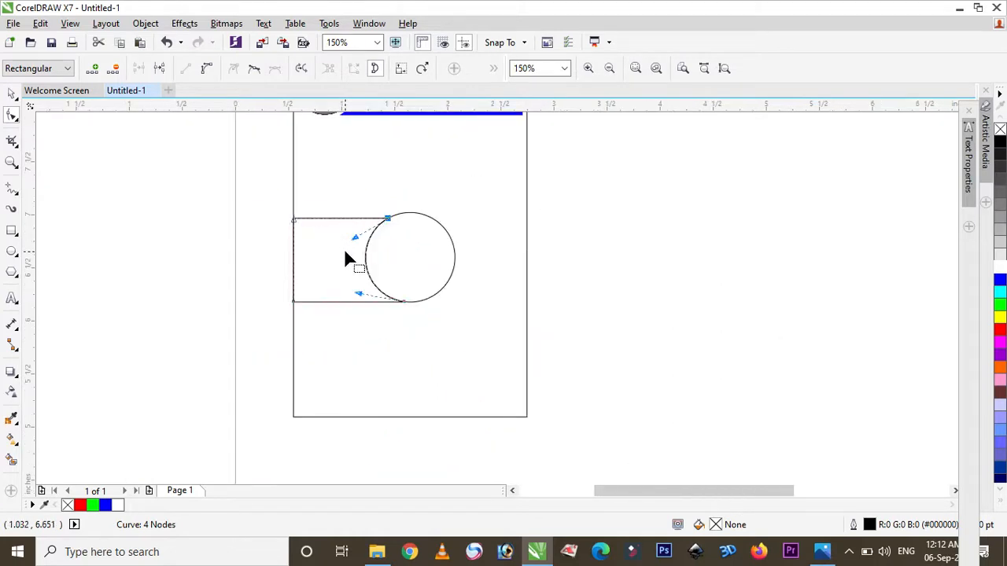
pyautogui.scroll(1, 339, 246)
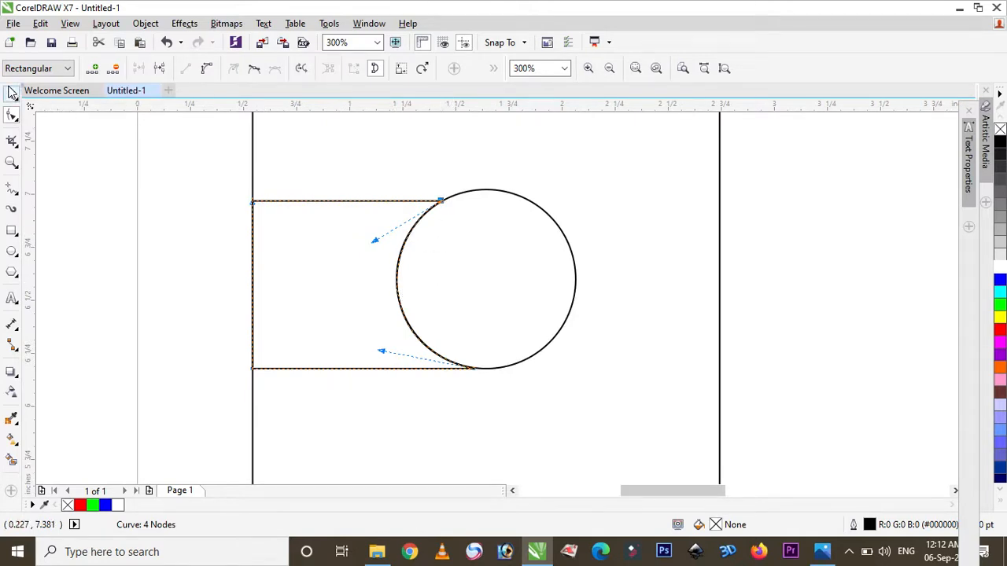
# - Duplicate the curved shape, mirror the copy horizontally and vertically, and place it between the circle and the card's right edge
pyautogui.click(12, 93)
pyautogui.moveTo(303, 258); pyautogui.dragTo(369, 267)
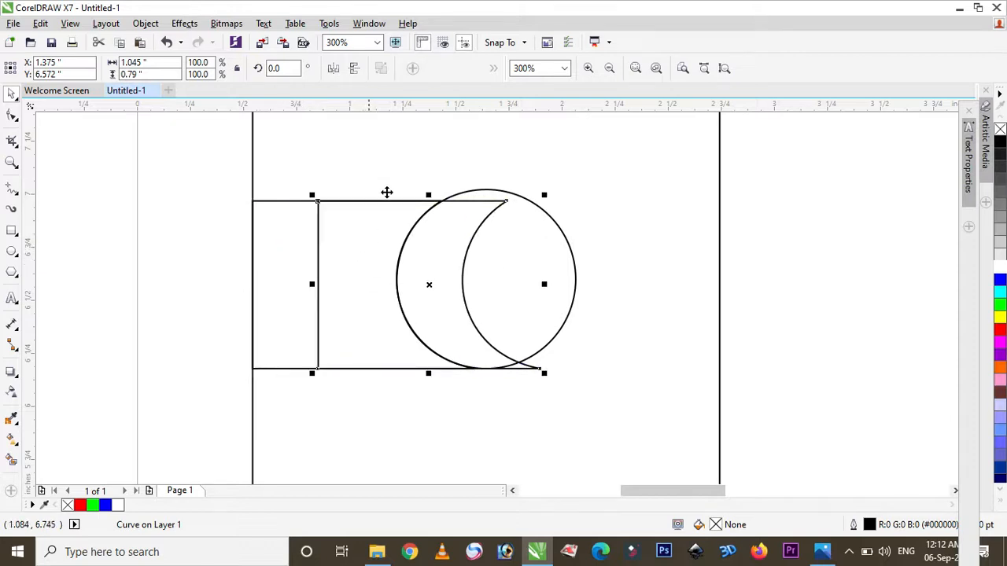
pyautogui.click(343, 69)
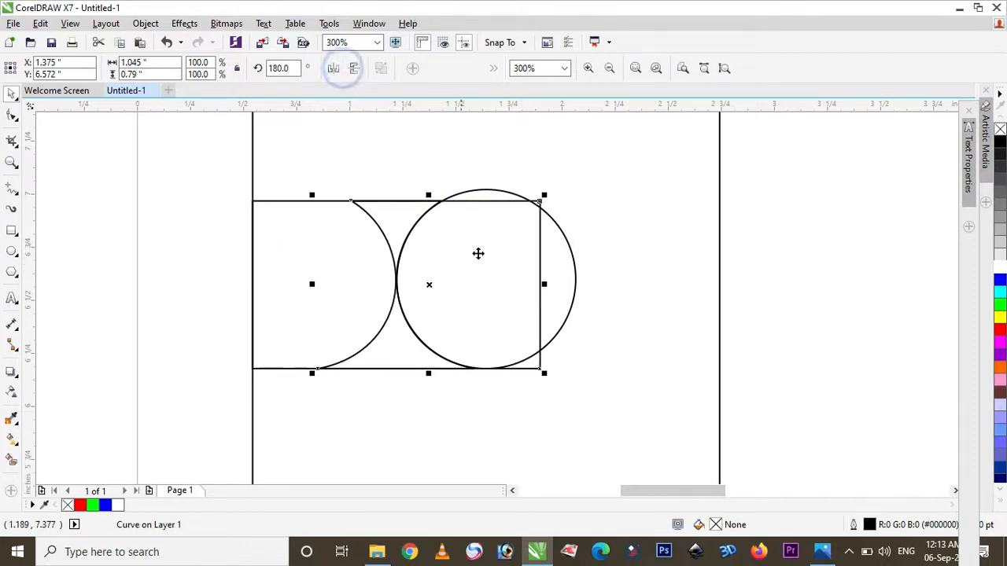
pyautogui.moveTo(490, 299); pyautogui.dragTo(660, 296)
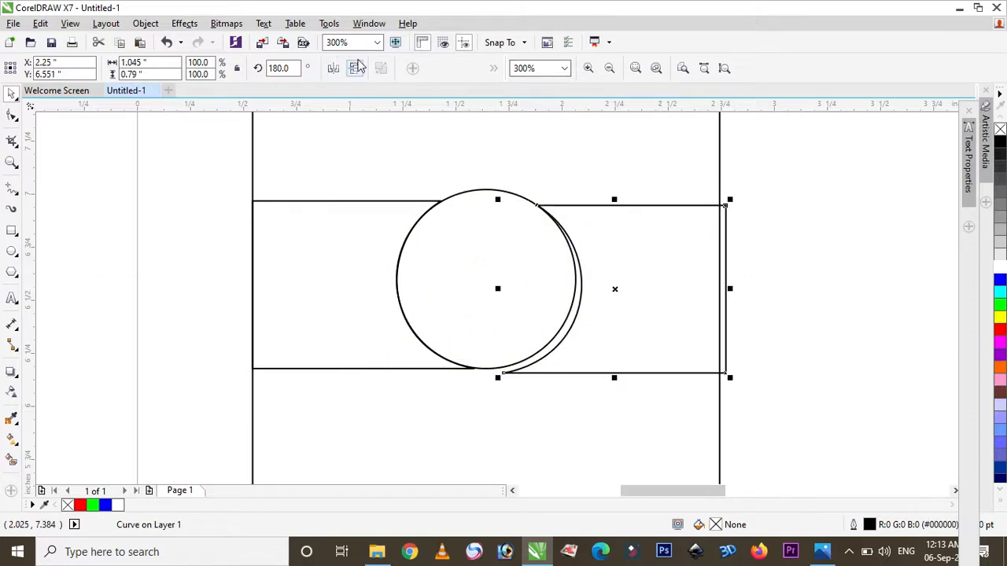
pyautogui.click(354, 68)
pyautogui.moveTo(607, 278); pyautogui.dragTo(607, 262)
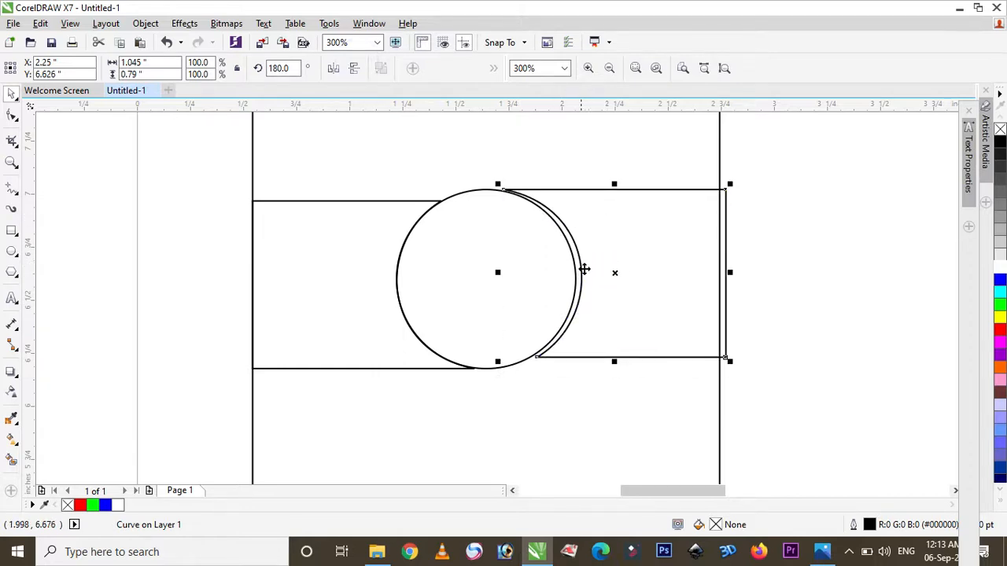
pyautogui.moveTo(583, 270); pyautogui.dragTo(584, 269)
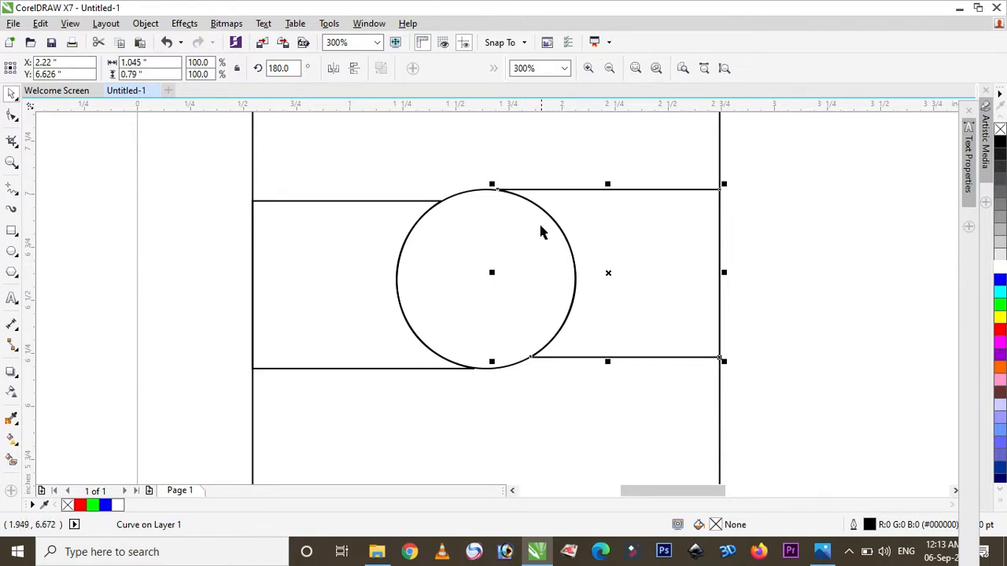
# - Add horizontal guidelines along the top and bottom edges of the left curved shape
pyautogui.moveTo(489, 105); pyautogui.dragTo(504, 199)
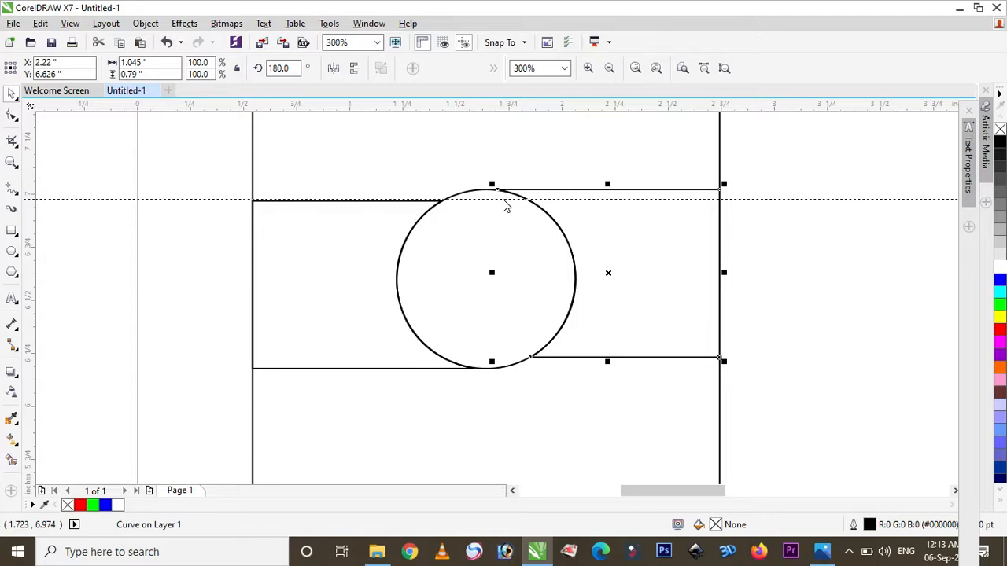
pyautogui.moveTo(506, 205); pyautogui.dragTo(506, 203)
pyautogui.moveTo(474, 106); pyautogui.dragTo(495, 371)
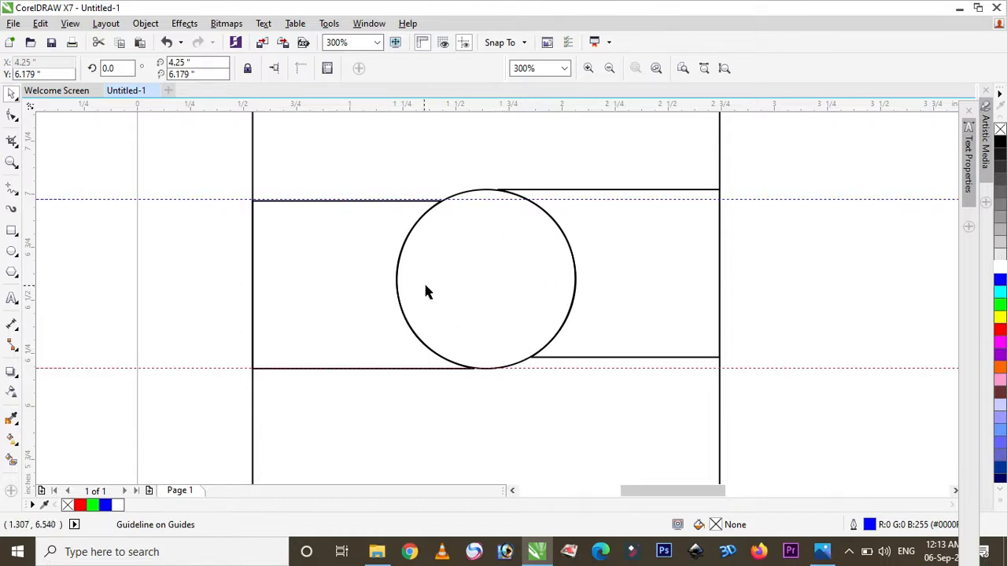
# - Move the right curved shape's two upper nodes down to the upper guideline, keeping the inner node on the circle's outline
pyautogui.click(16, 122)
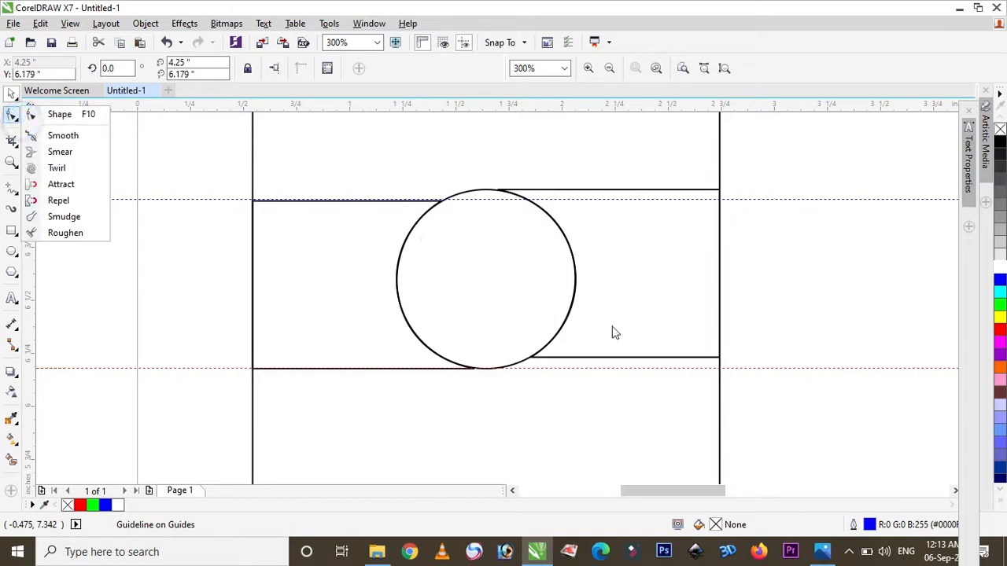
pyautogui.scroll(1, 517, 185)
pyautogui.click(482, 198)
pyautogui.click(481, 197)
pyautogui.moveTo(481, 198); pyautogui.dragTo(541, 219)
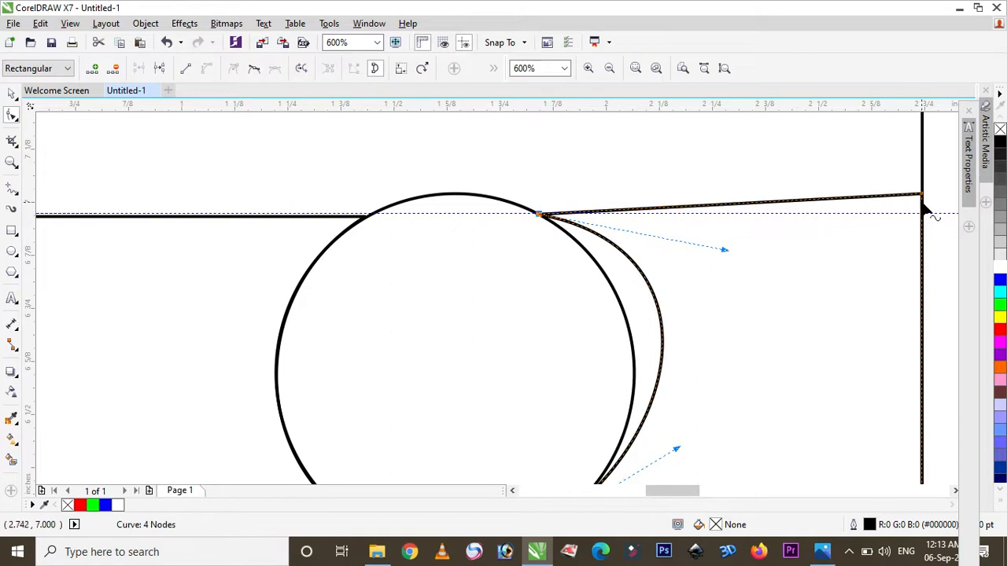
pyautogui.moveTo(922, 196); pyautogui.dragTo(930, 222)
pyautogui.scroll(-1, 816, 220)
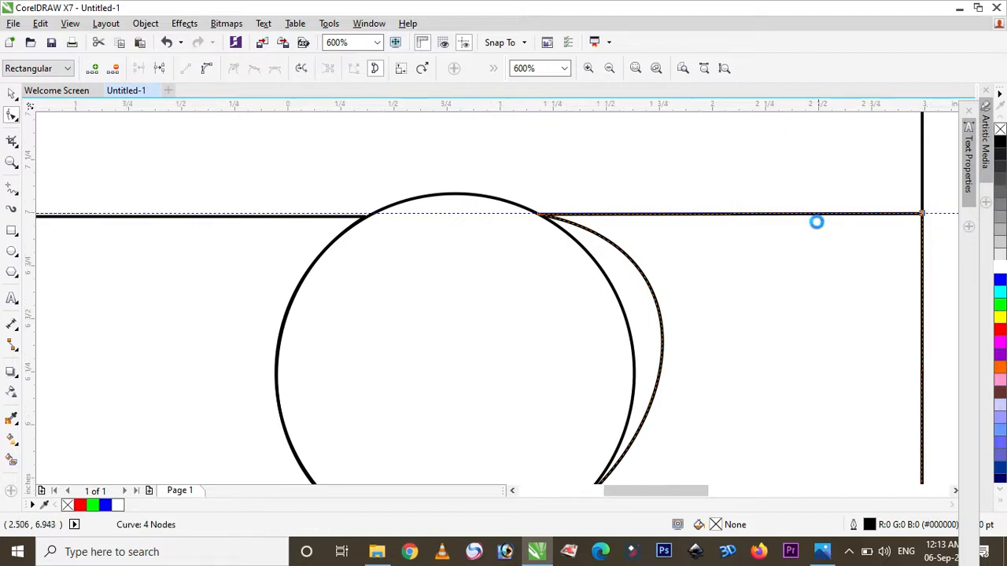
# - Move the right curved shape's two lower nodes down to the lower guideline, with the inner node on the circle's outline
pyautogui.scroll(2, 676, 384)
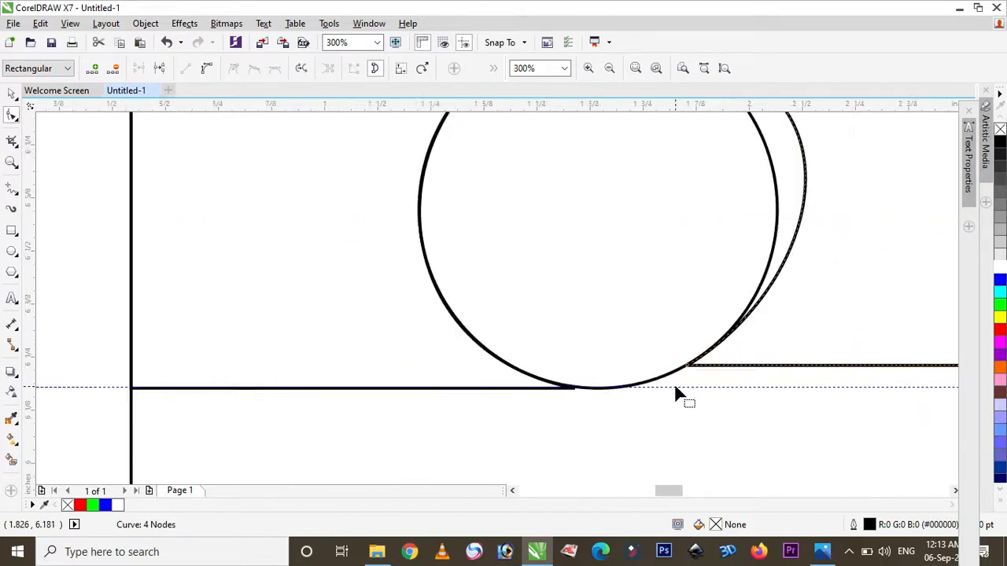
pyautogui.moveTo(700, 344); pyautogui.dragTo(574, 385)
pyautogui.scroll(2, 578, 387)
pyautogui.scroll(-2, 574, 385)
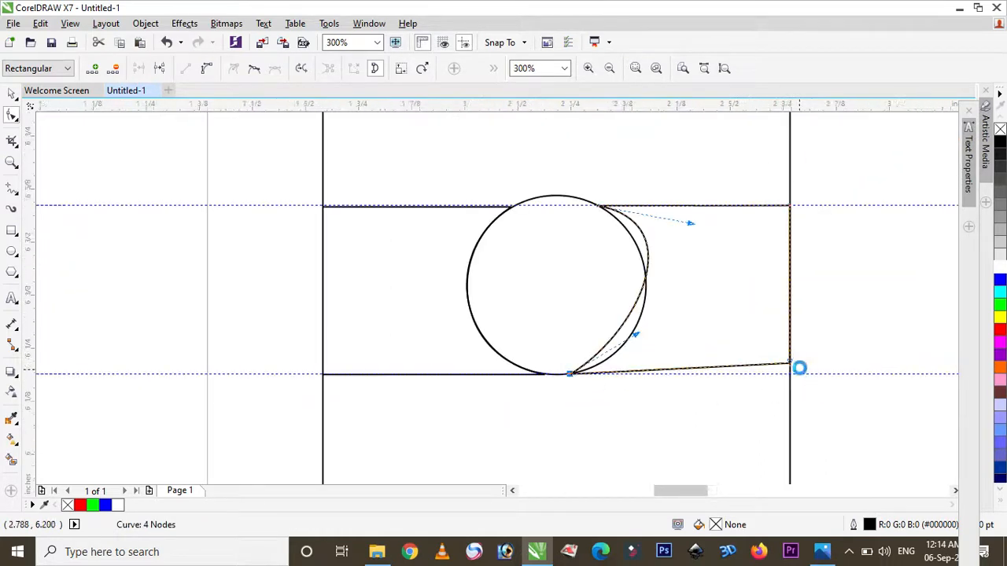
pyautogui.scroll(2, 796, 365)
pyautogui.moveTo(760, 347); pyautogui.dragTo(760, 391)
pyautogui.scroll(-2, 760, 391)
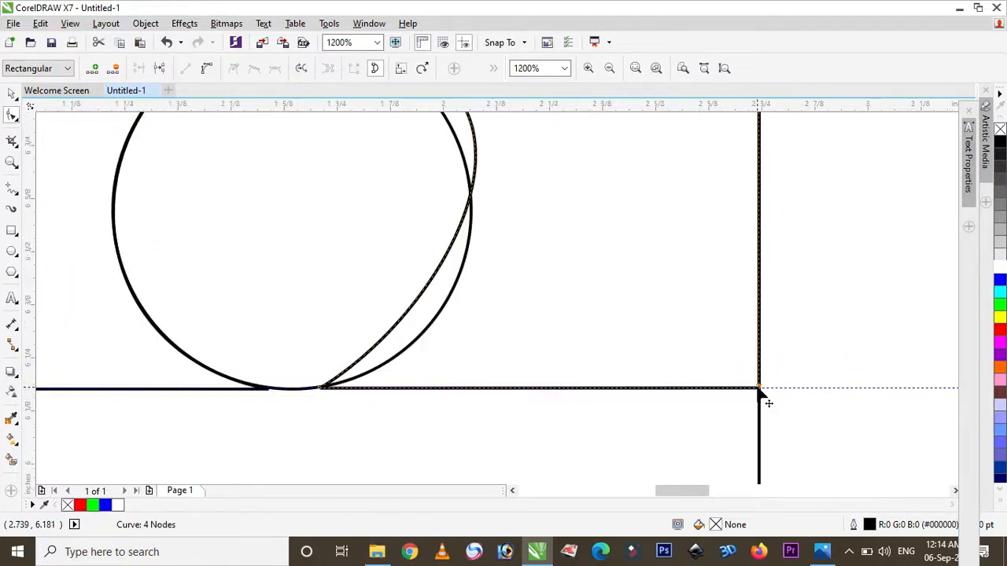
# - Adjust the right shape's curve handles so its inner side follows the circle's right edge
pyautogui.click(540, 387)
pyautogui.moveTo(604, 352); pyautogui.dragTo(634, 367)
pyautogui.scroll(2, 652, 234)
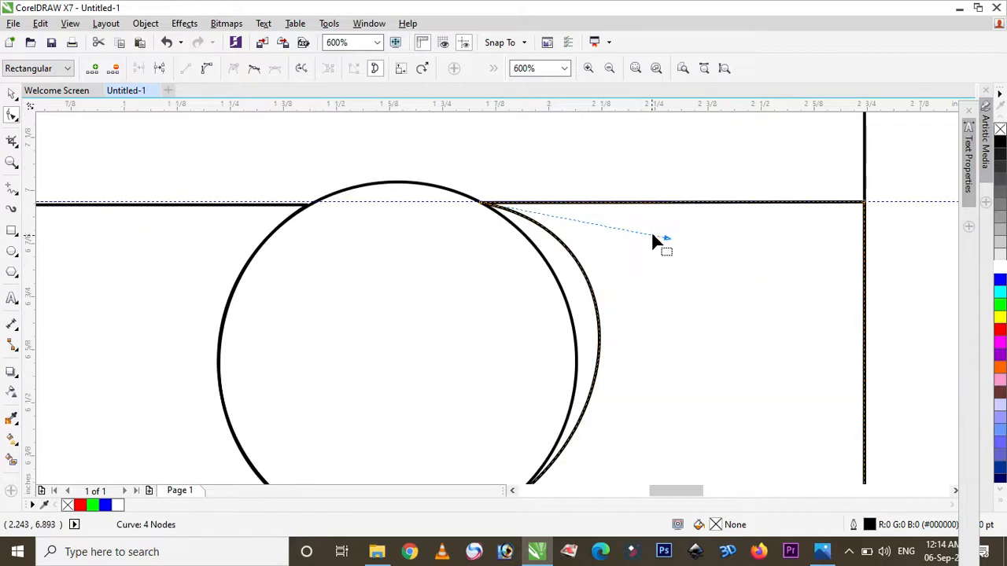
pyautogui.moveTo(666, 240); pyautogui.dragTo(608, 262)
pyautogui.hotkey('ctrl', 'z')
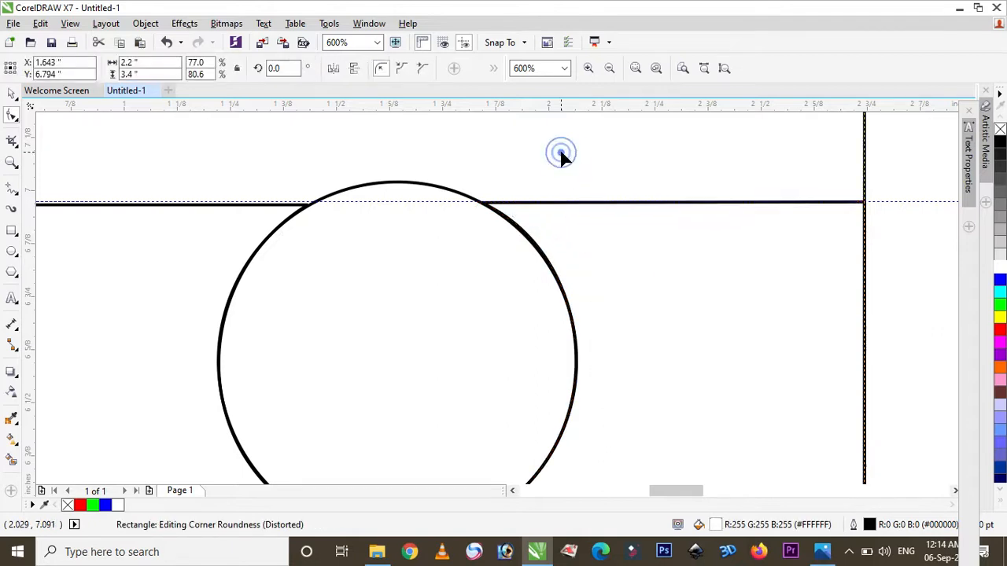
pyautogui.scroll(-2, 592, 163)
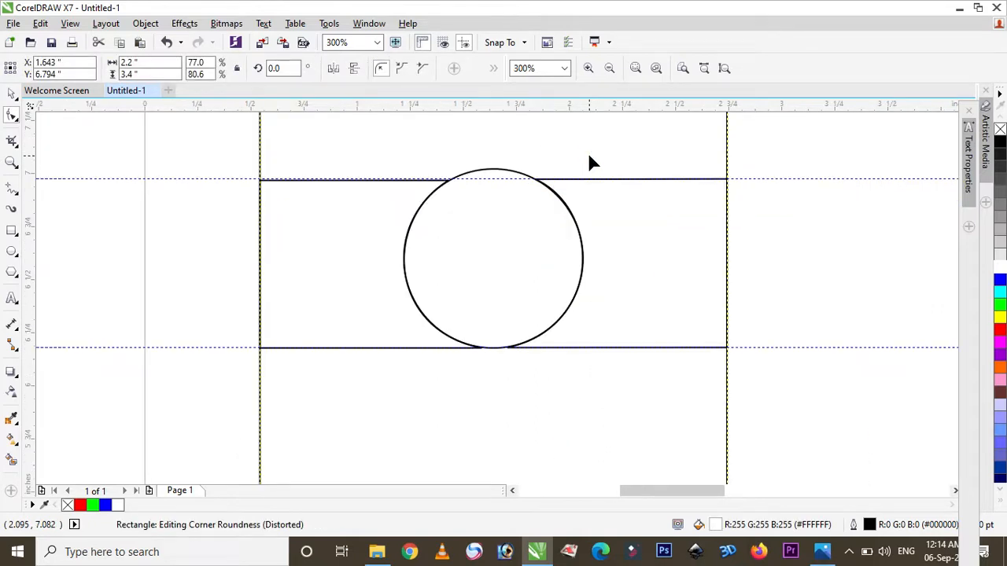
pyautogui.scroll(-2, 592, 163)
pyautogui.scroll(1, 589, 160)
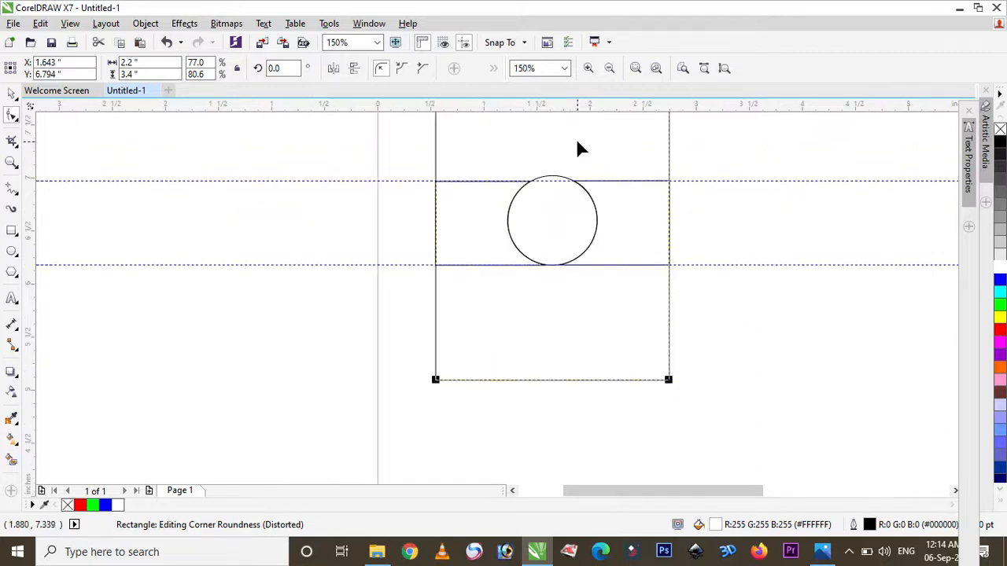
# - Fill the right and left curved shapes with mid-grey (#808080)
pyautogui.click(631, 218)
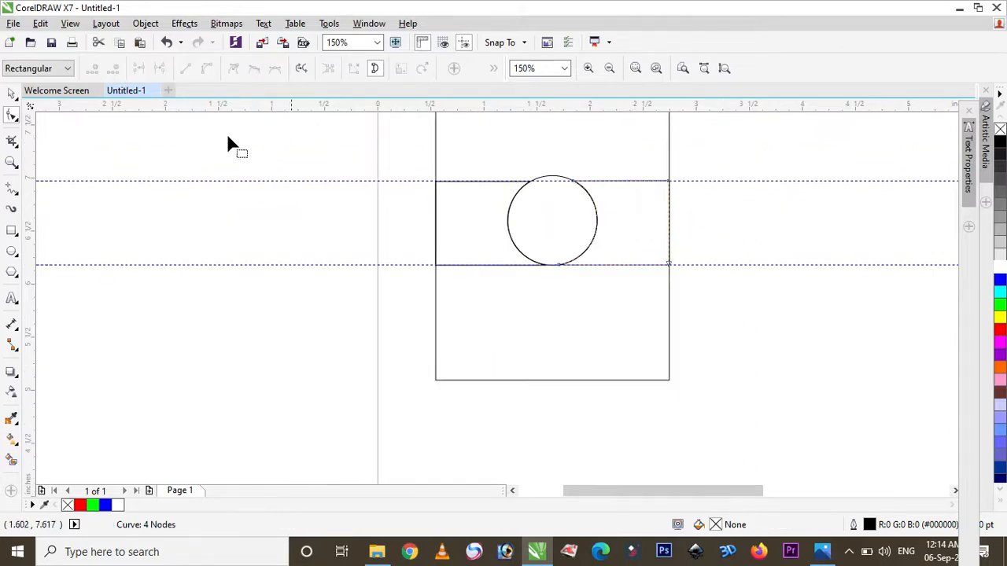
pyautogui.click(11, 93)
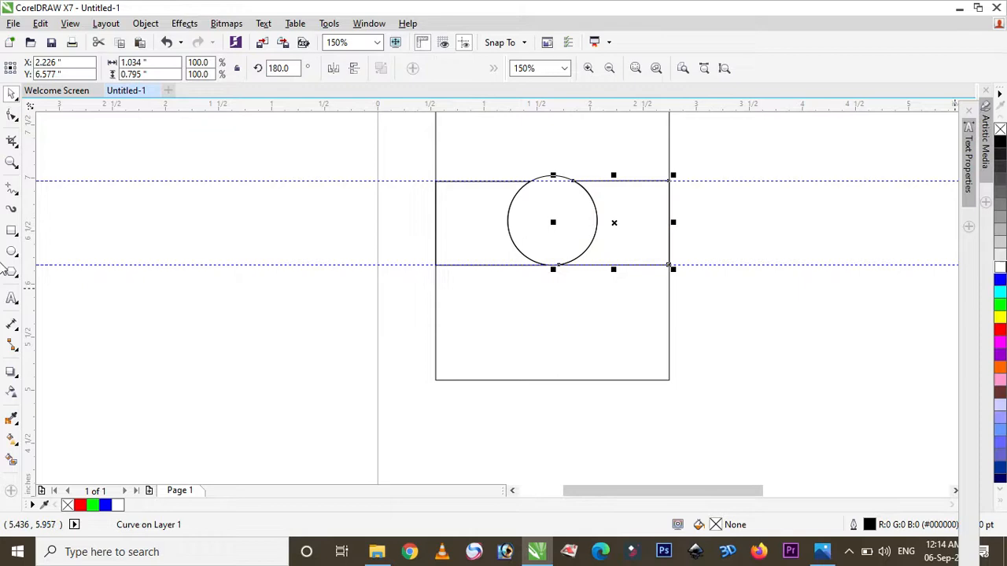
pyautogui.click(997, 204)
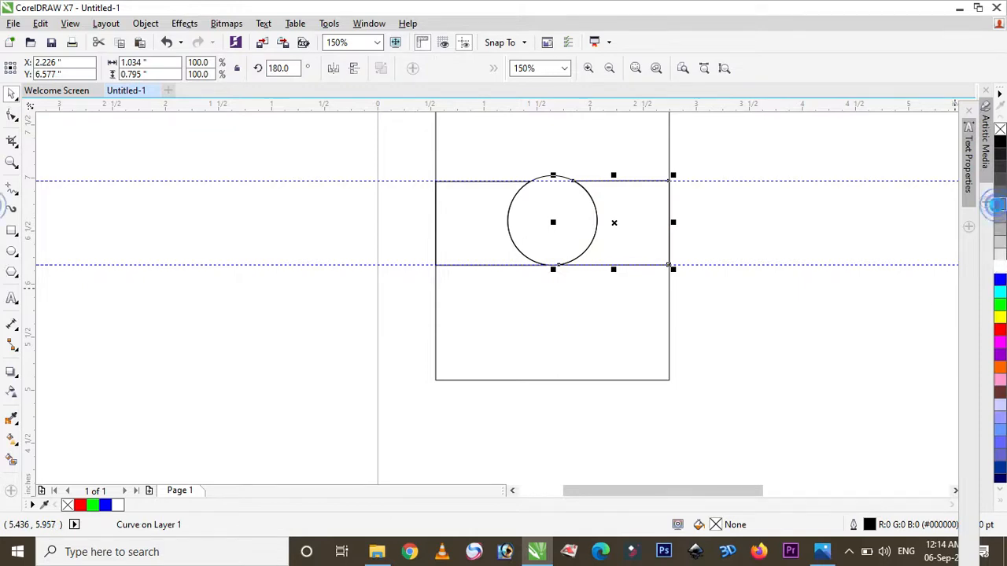
pyautogui.click(467, 218)
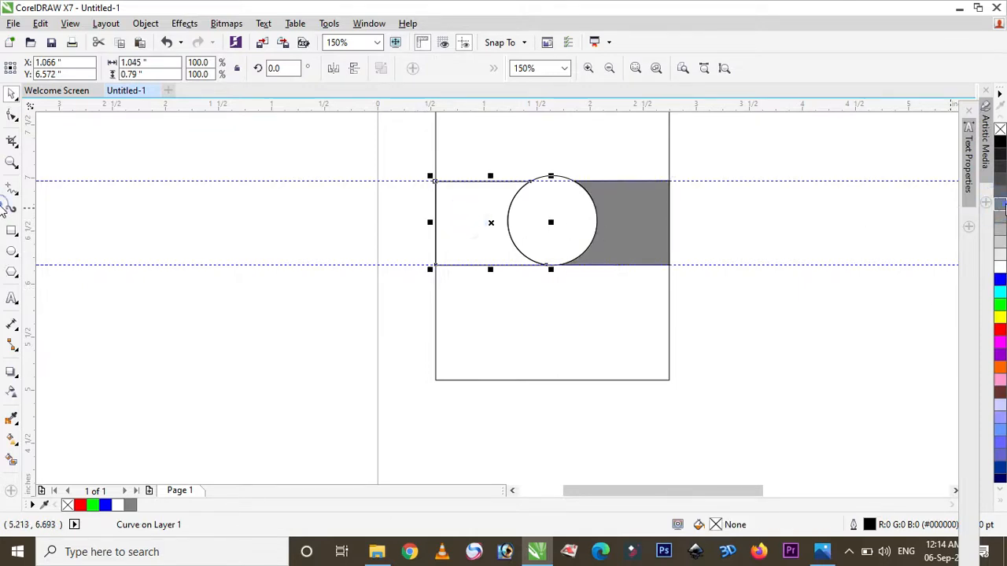
pyautogui.click(1000, 204)
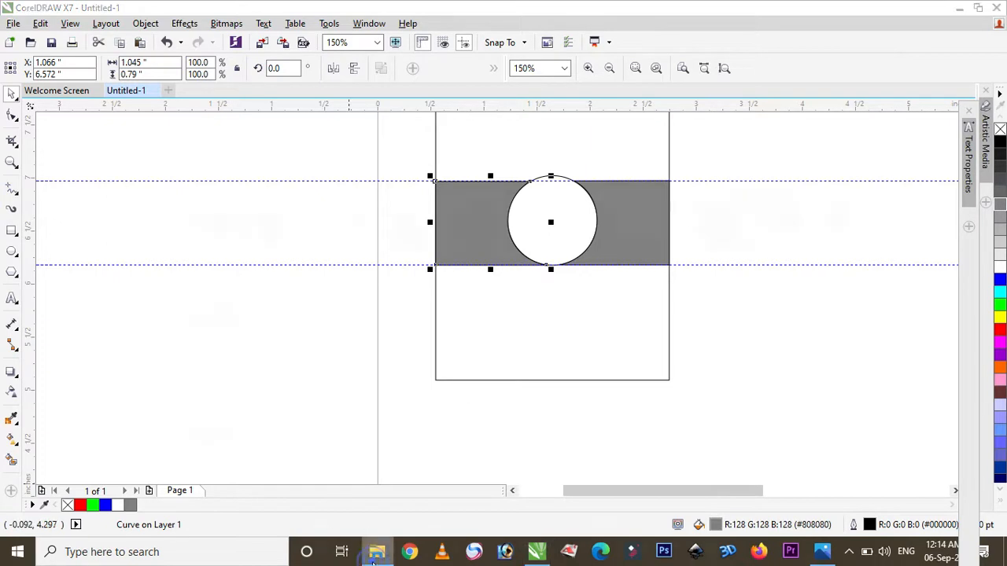
# - Bring the portrait photo from File Explorer into the CorelDRAW page and PowerClip it inside the circle
pyautogui.click(375, 559)
pyautogui.moveTo(809, 125); pyautogui.dragTo(731, 389)
pyautogui.rightClick(733, 389)
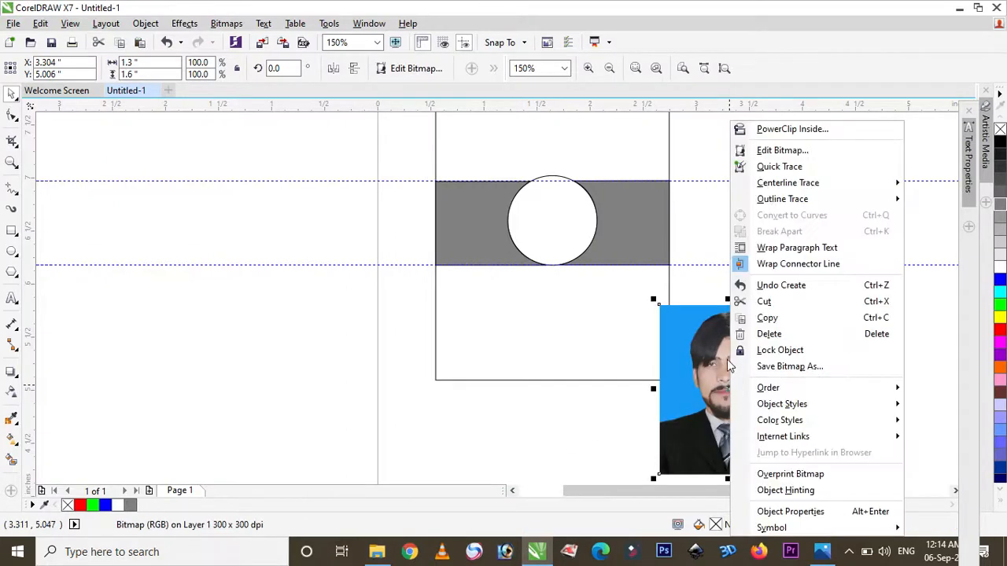
pyautogui.click(779, 129)
pyautogui.click(524, 216)
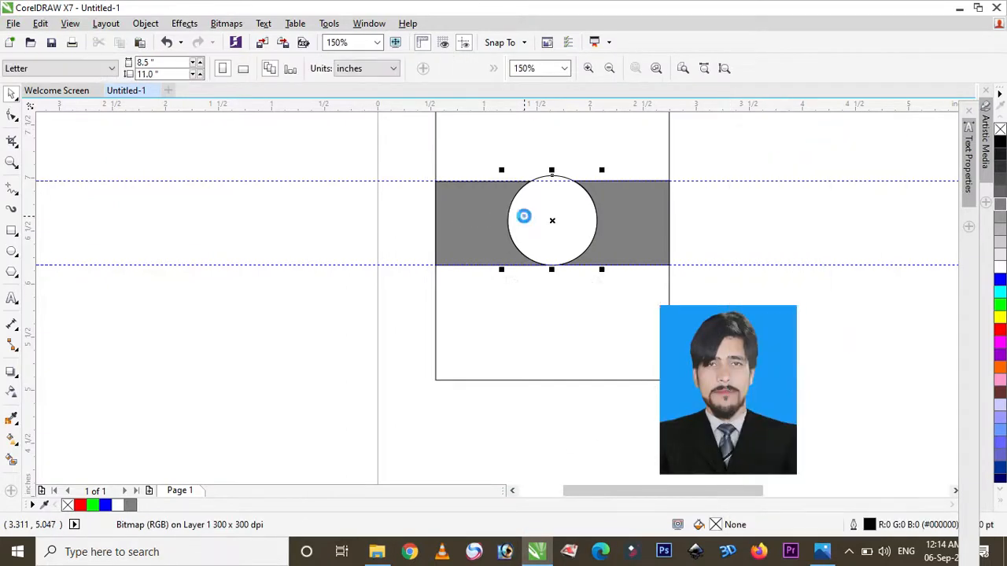
# - Edit the PowerClip contents, scale the photo to about 0.864 by 1.064 in, fit the face within the circle, and finish editing
pyautogui.click(514, 288)
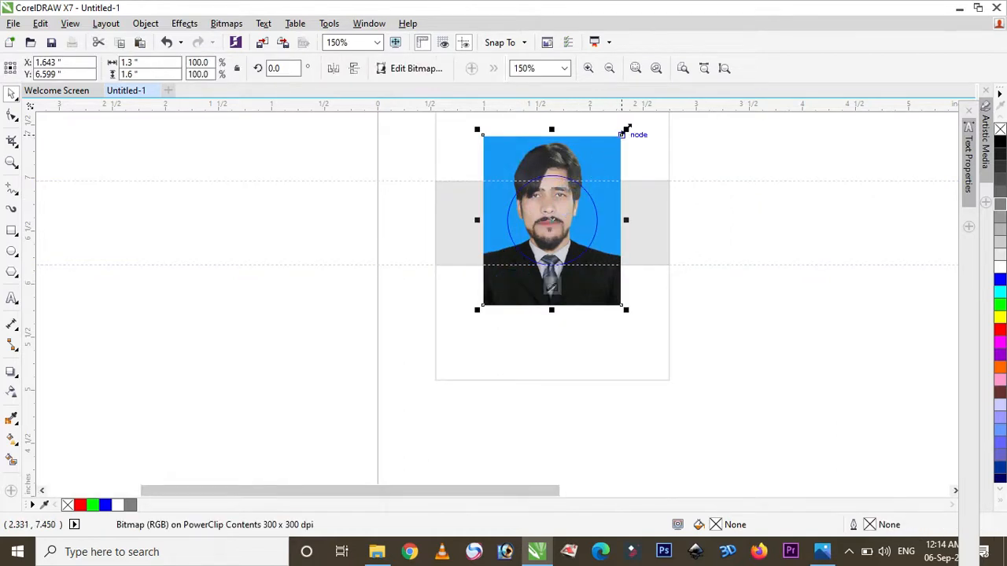
pyautogui.moveTo(626, 130); pyautogui.dragTo(608, 162)
pyautogui.scroll(2, 542, 193)
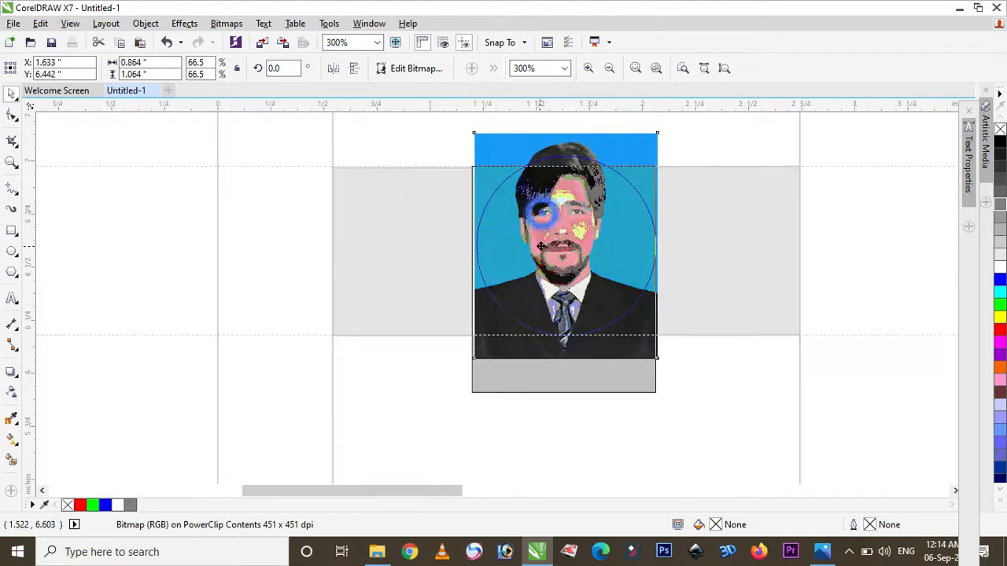
pyautogui.moveTo(545, 240); pyautogui.dragTo(546, 223)
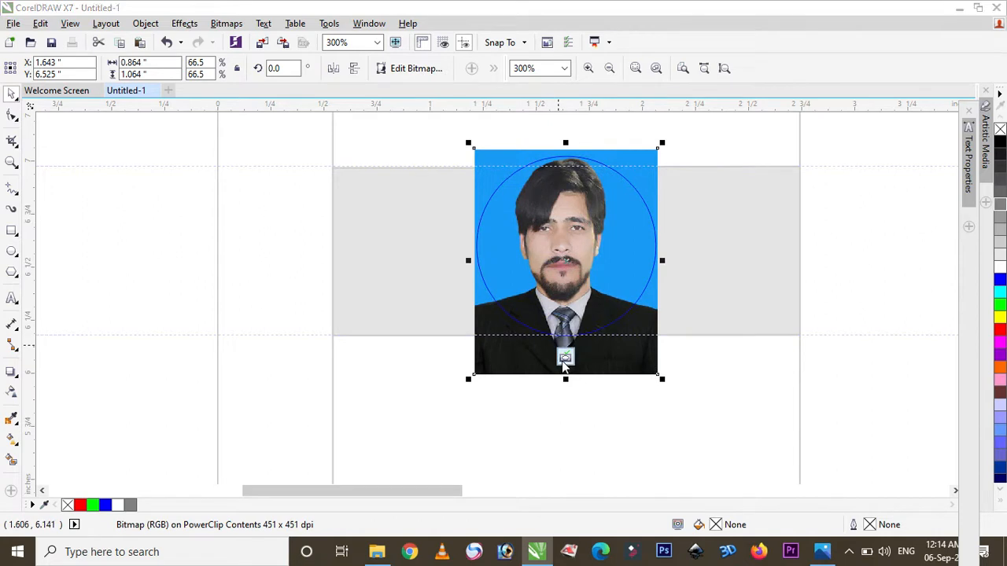
pyautogui.click(566, 357)
pyautogui.scroll(-2, 586, 339)
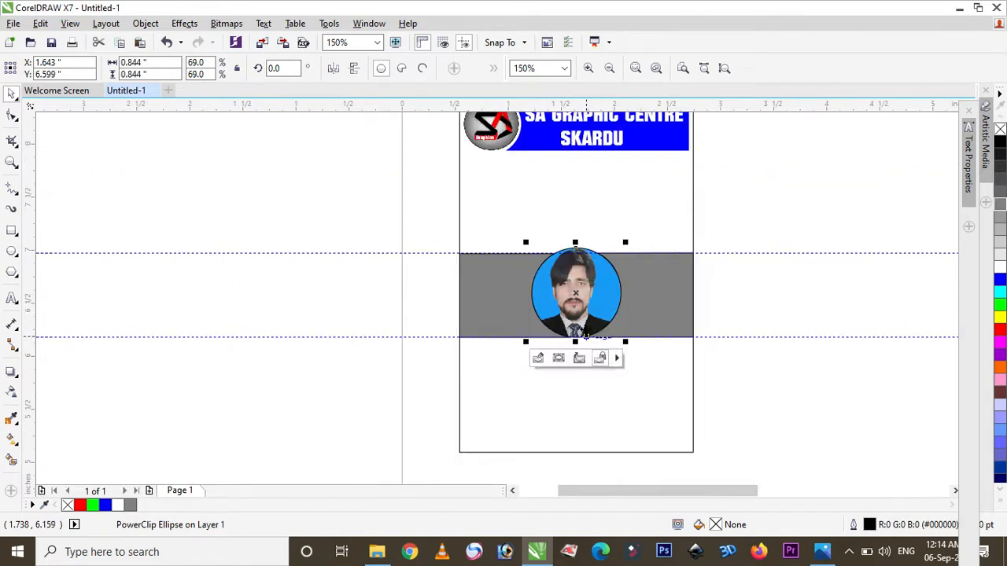
pyautogui.scroll(-1, 601, 279)
pyautogui.scroll(1, 601, 277)
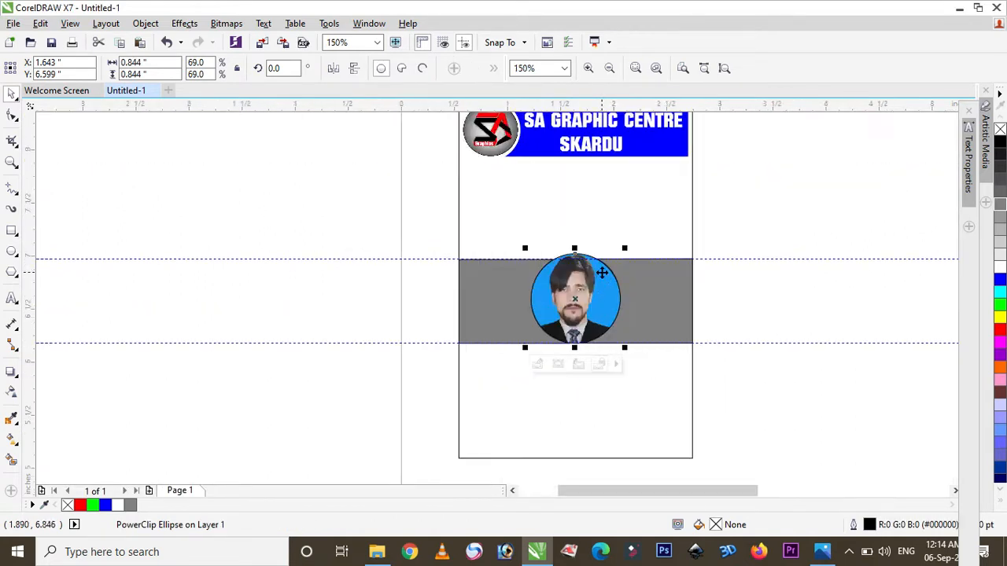
pyautogui.scroll(-1, 602, 273)
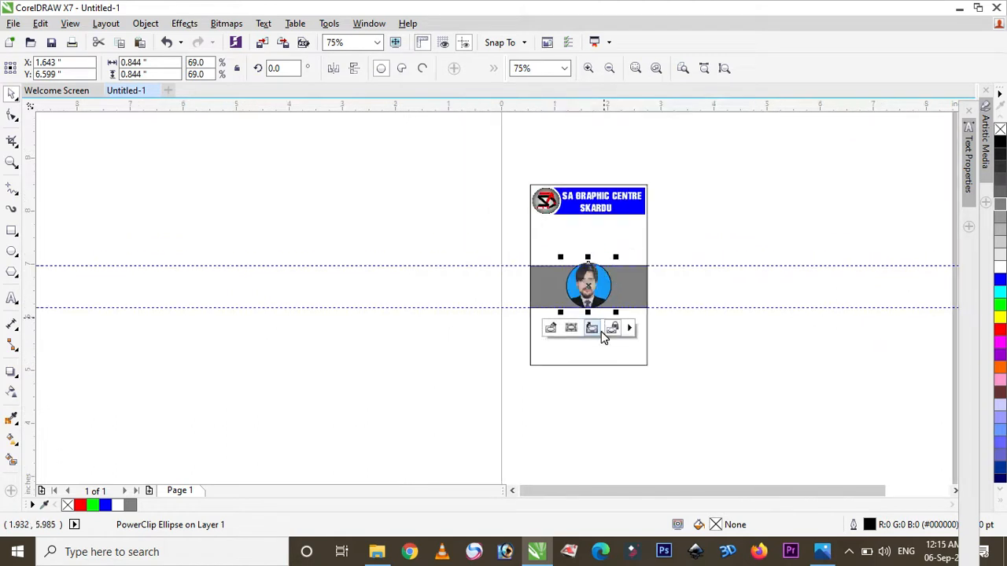
# - Remove the outlines from the right and left grey curved shapes beside the portrait
pyautogui.click(736, 234)
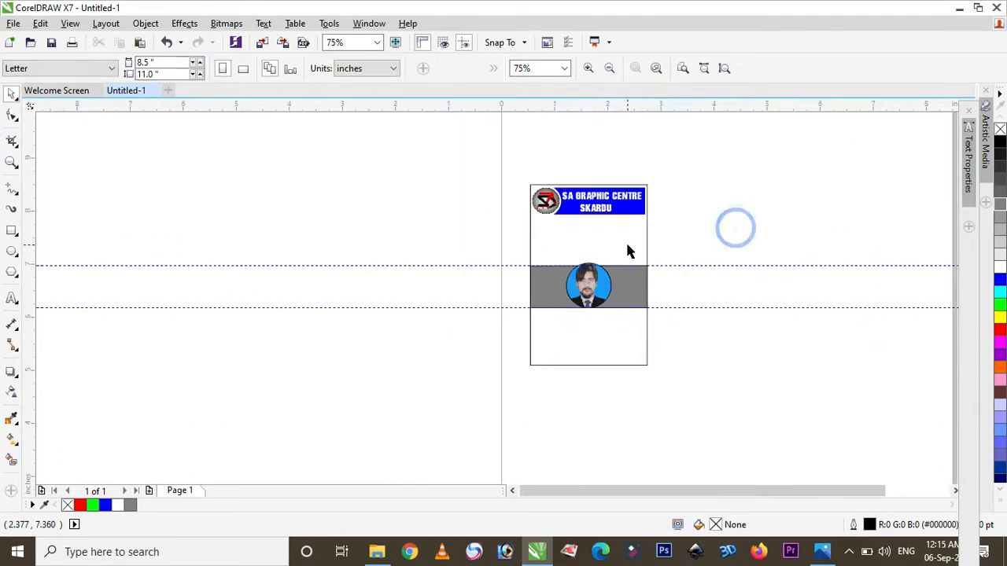
pyautogui.scroll(1, 620, 239)
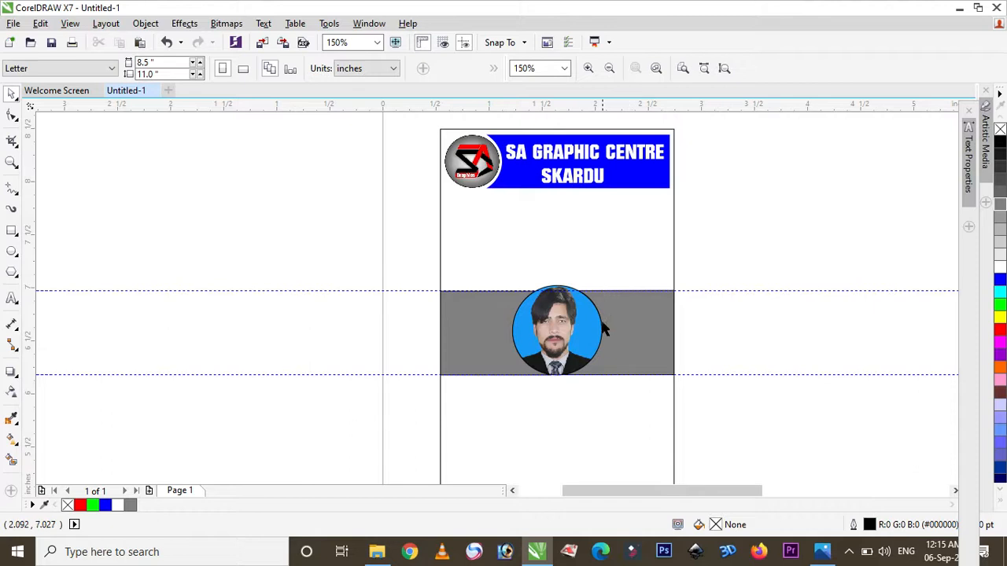
pyautogui.click(613, 341)
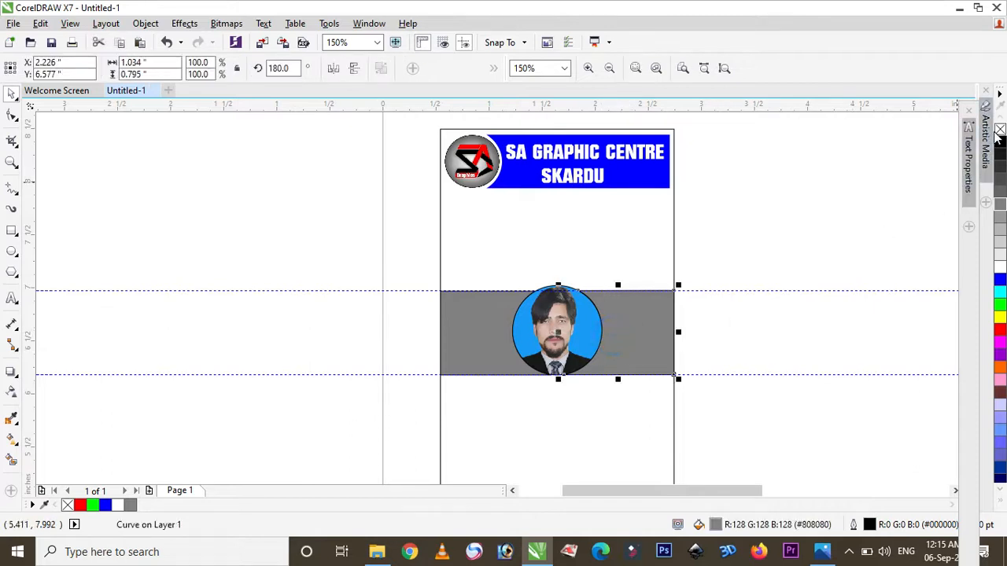
pyautogui.click(479, 307)
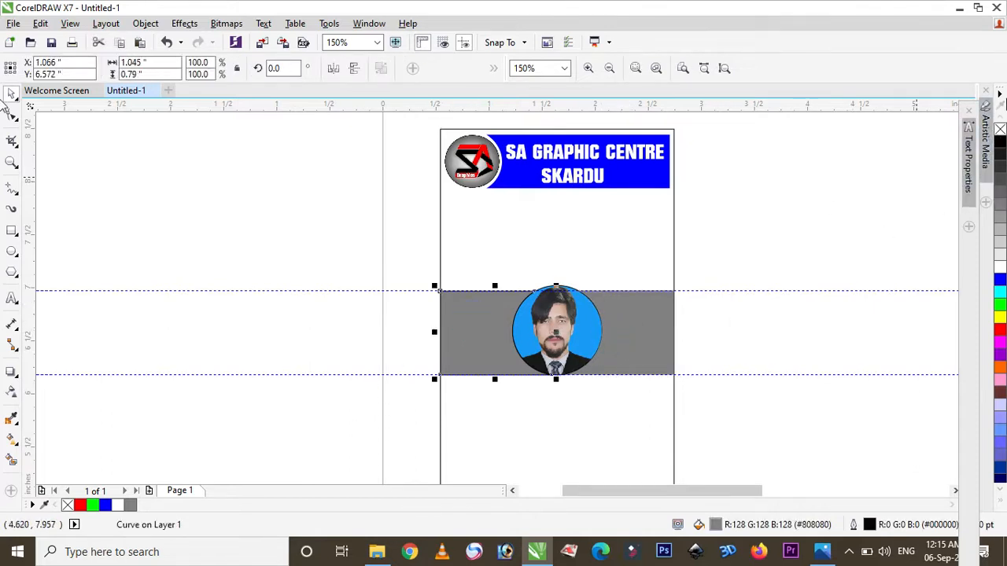
pyautogui.rightClick(1000, 129)
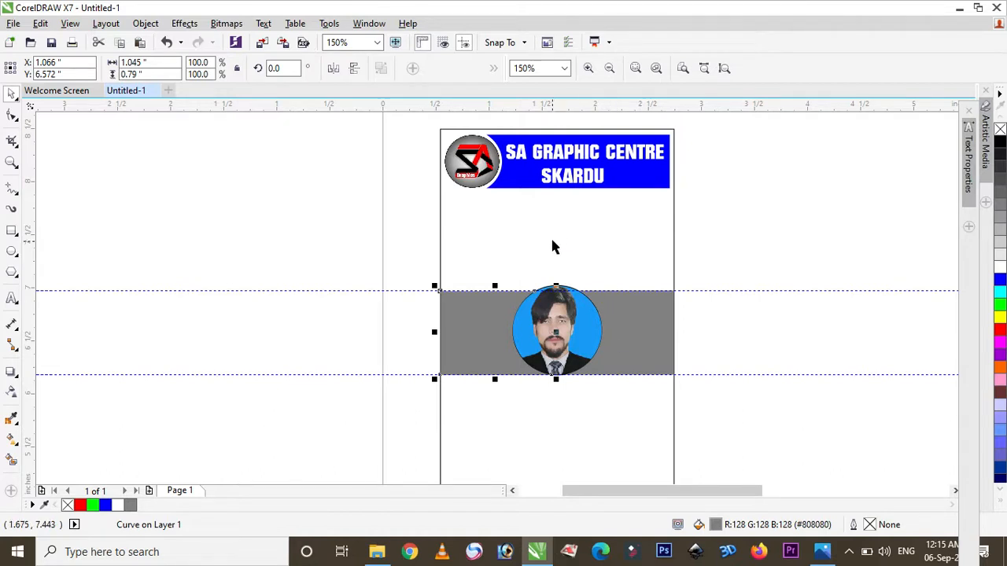
# - Draw a rectangle about 2.05 by 0.84 in inside the card, just below the grey band
pyautogui.scroll(-1, 539, 238)
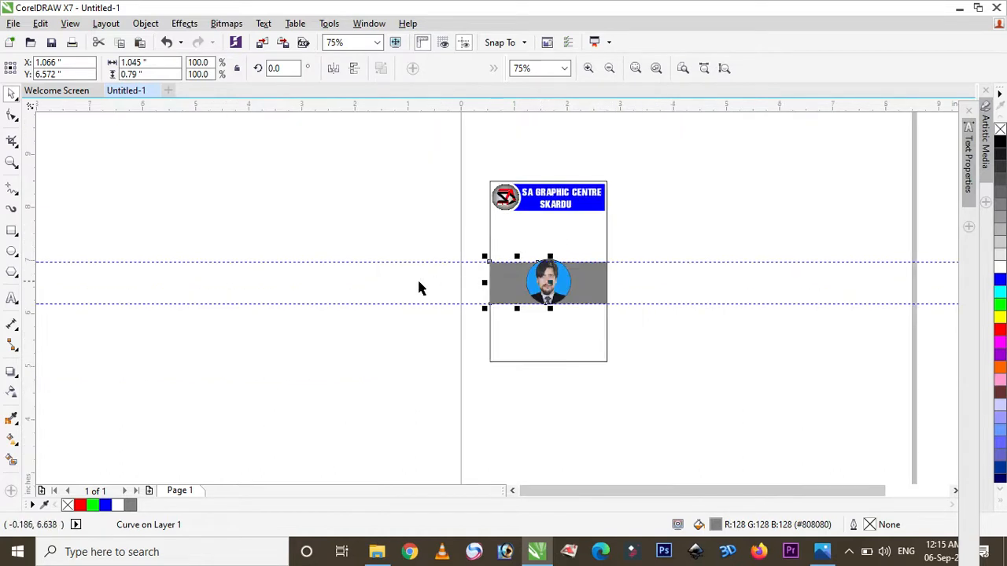
pyautogui.click(12, 230)
pyautogui.scroll(1, 539, 403)
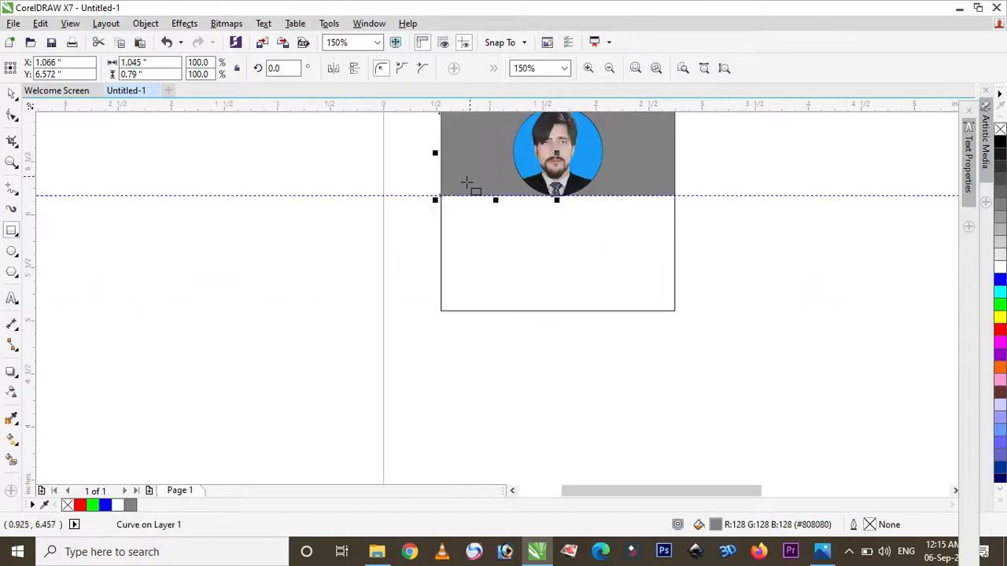
pyautogui.moveTo(447, 202); pyautogui.dragTo(666, 293)
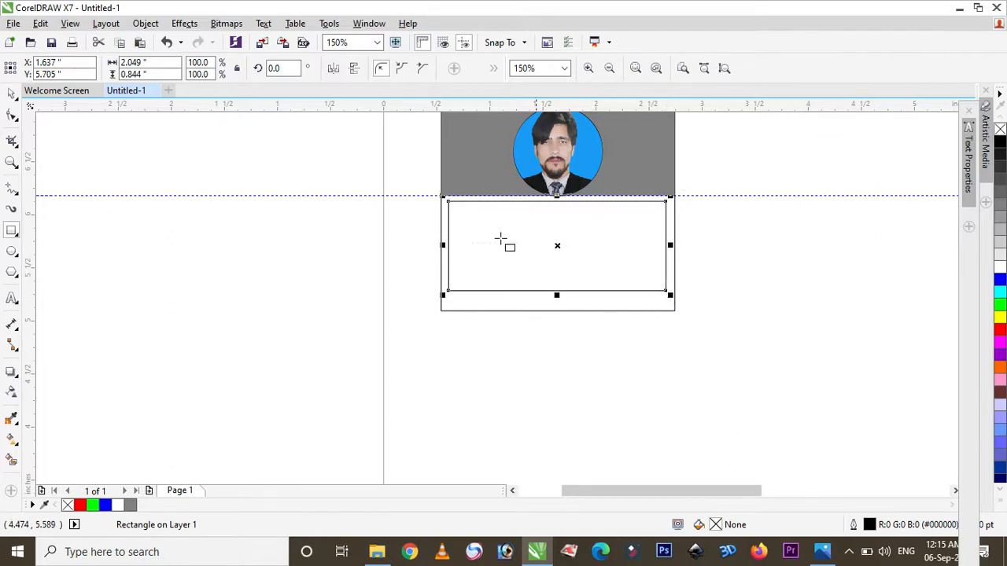
# - Start an artistic text block beside the card with the lines "Name:" and "F/name"
pyautogui.click(11, 297)
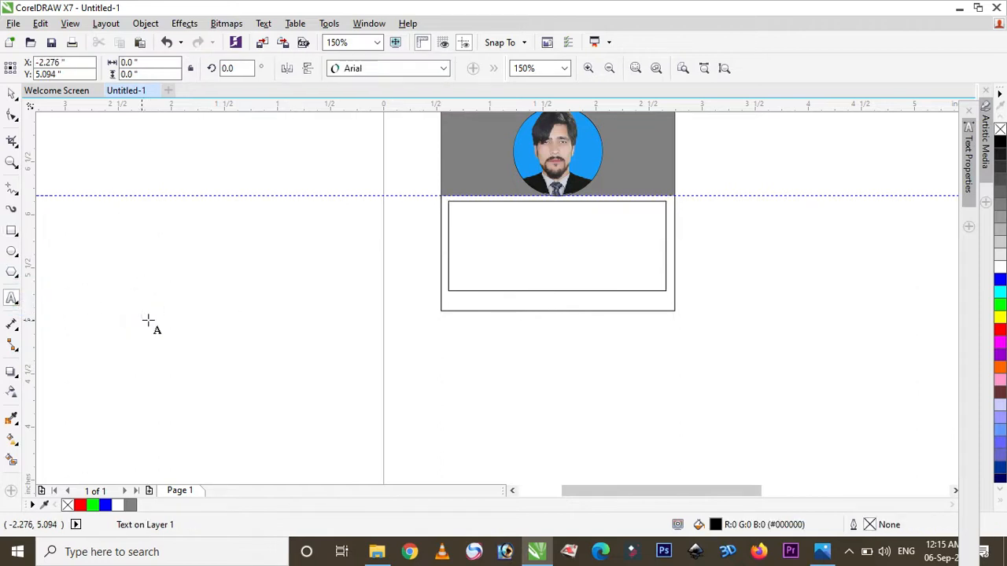
pyautogui.write('Name')
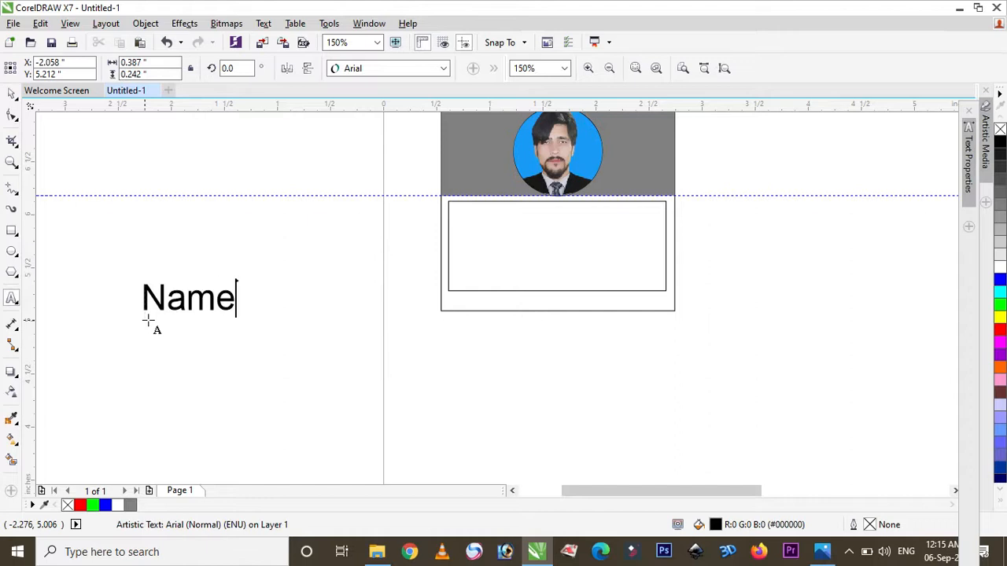
pyautogui.write('"')
pyautogui.press('BackSpace')
pyautogui.write(':')
pyautogui.click(148, 320)
pyautogui.write('F/name')
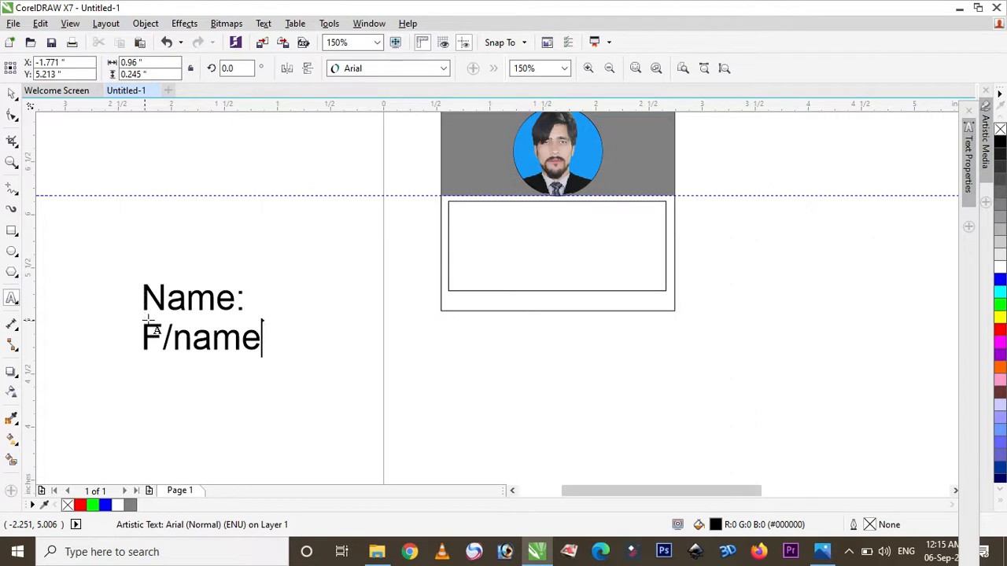
pyautogui.press('Return')
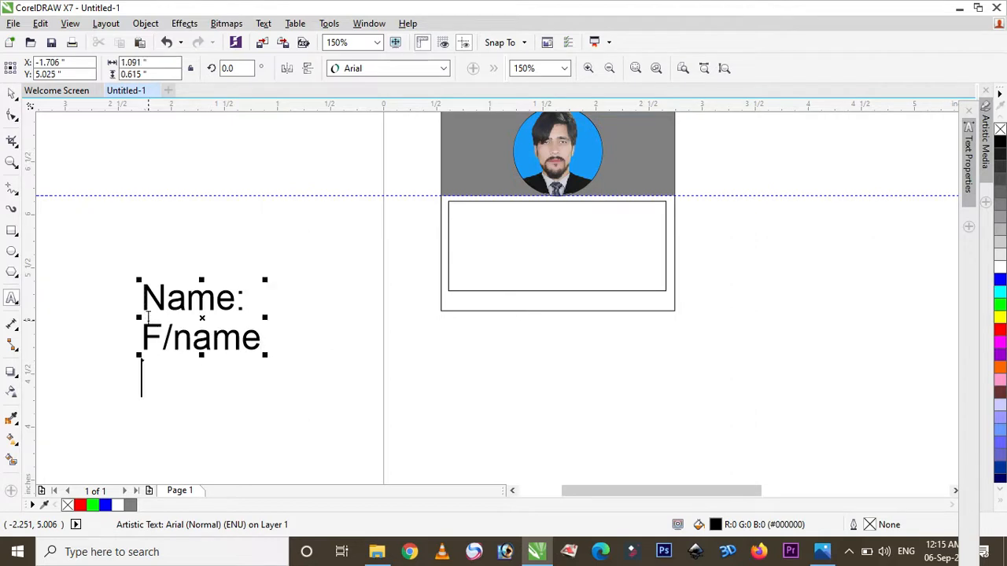
# - Add the lines "Class" and "Roll No" to the text block
pyautogui.write('cl')
pyautogui.press('BackSpace')
pyautogui.press('BackSpace')
pyautogui.write('C')
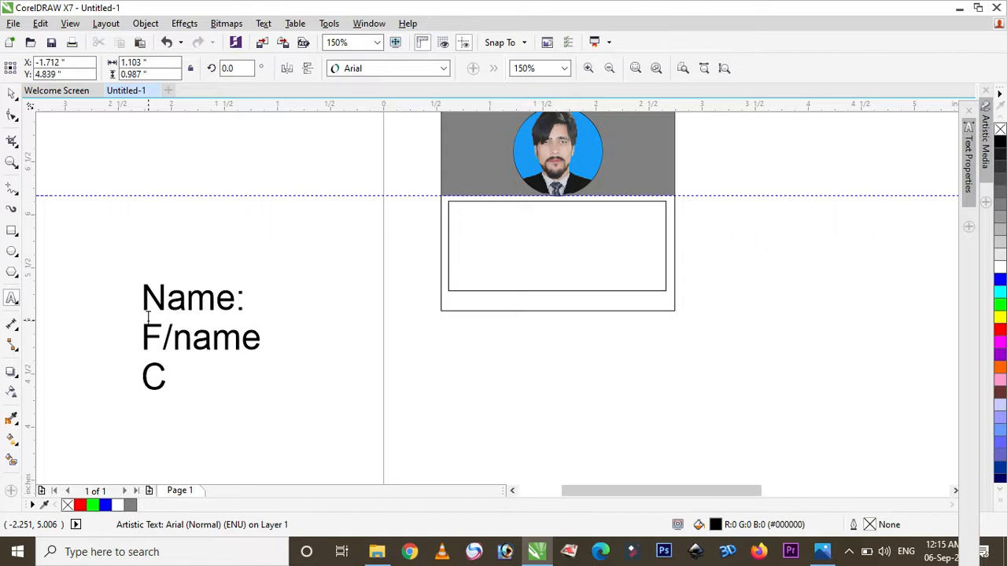
pyautogui.write('lass')
pyautogui.press('Return')
pyautogui.write('Roll N')
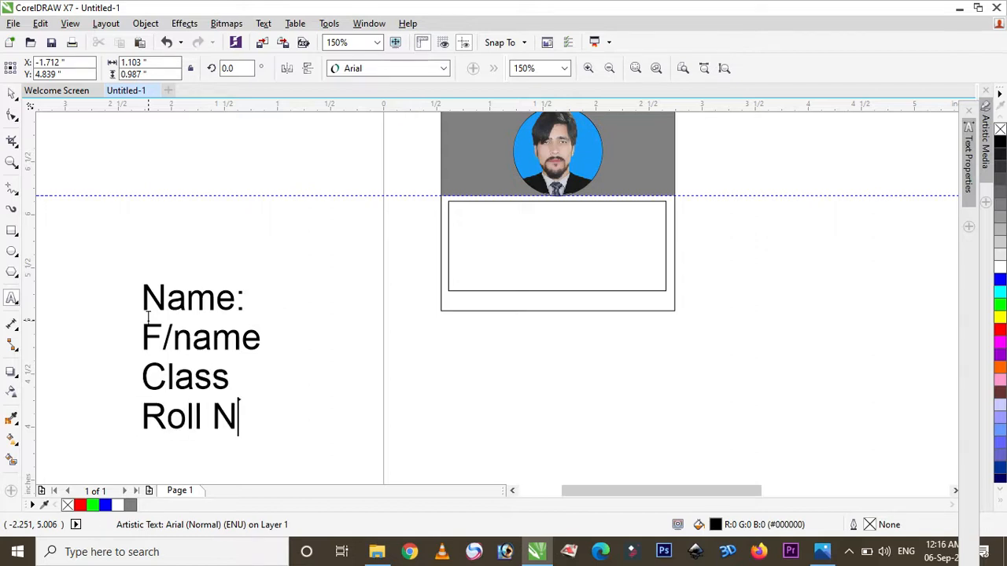
pyautogui.write('o')
# - Correct the second line to "F/Name" and add a last line "Sec:" to the text block
pyautogui.press('Up')
pyautogui.press('Left')
pyautogui.press('BackSpace')
pyautogui.write('N')
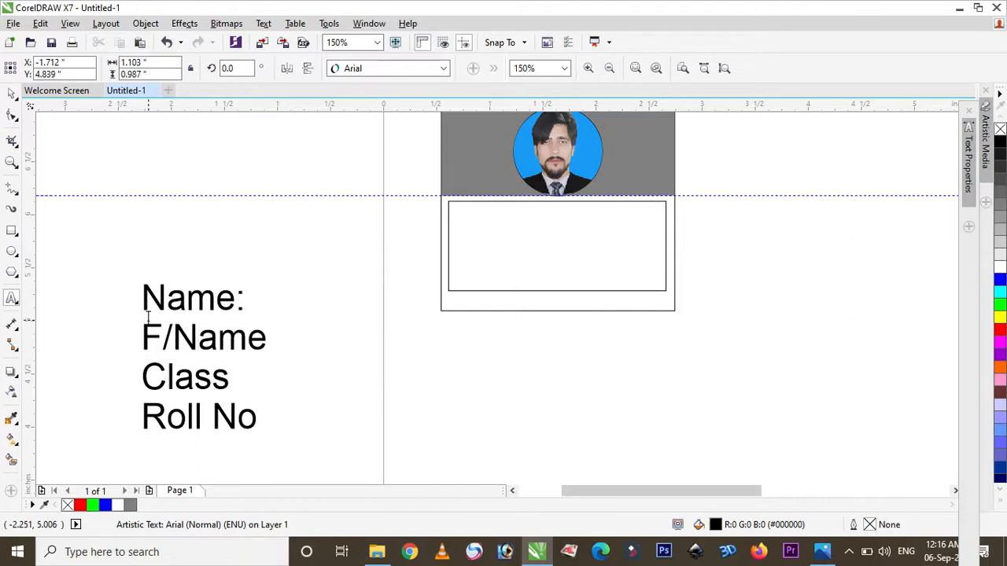
pyautogui.press('Right')
pyautogui.write('Sec')
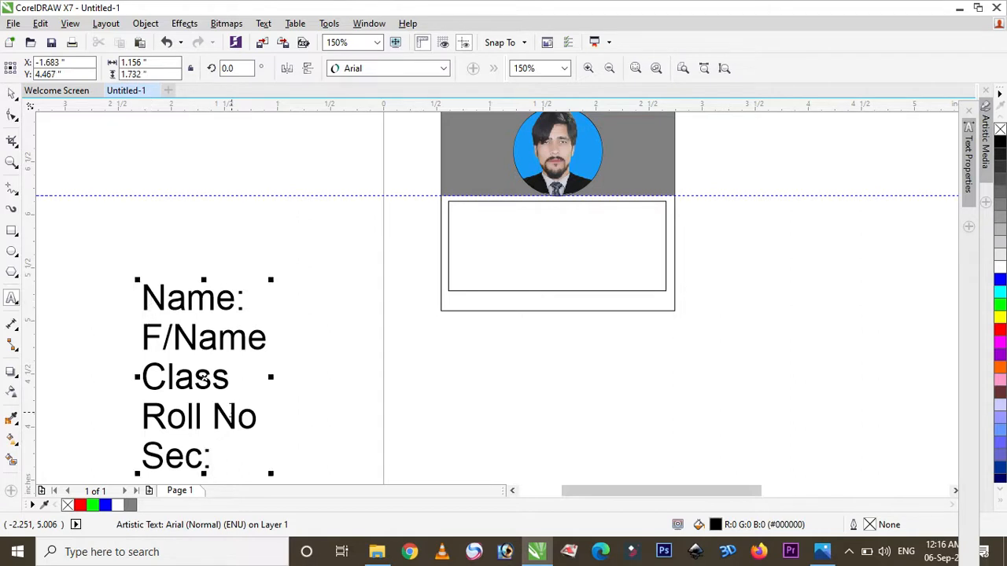
# - Add a colon after the "Class", "F/Name" and "Roll No" labels and finish the text editing
pyautogui.click(231, 383)
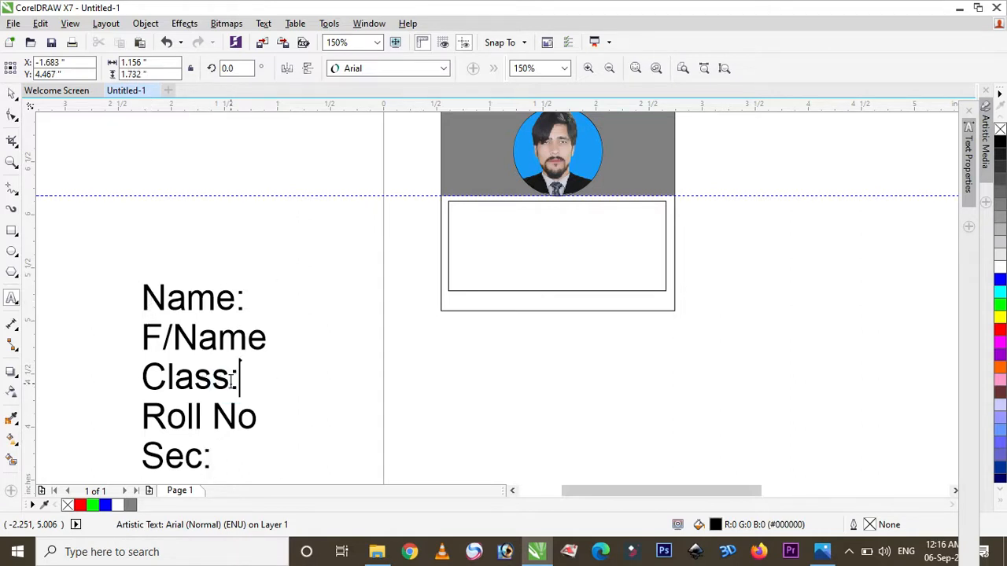
pyautogui.click(236, 379)
pyautogui.click(268, 336)
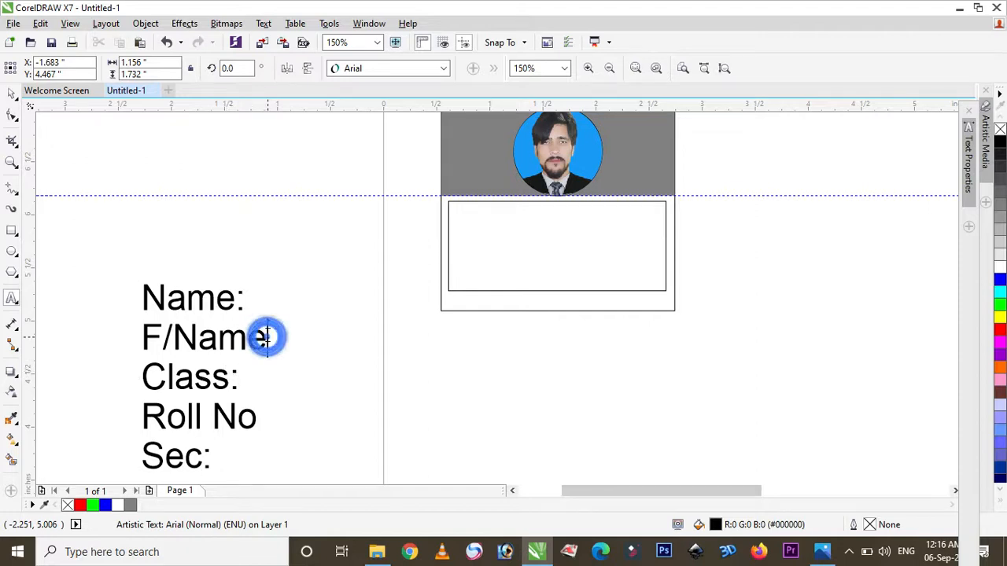
pyautogui.write(':')
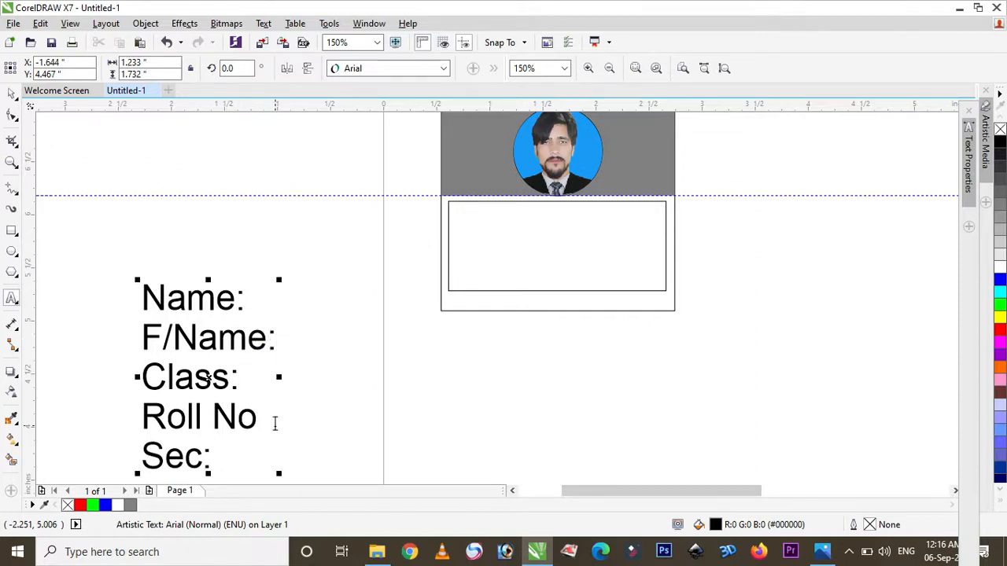
pyautogui.click(269, 422)
pyautogui.write(':')
pyautogui.click(12, 94)
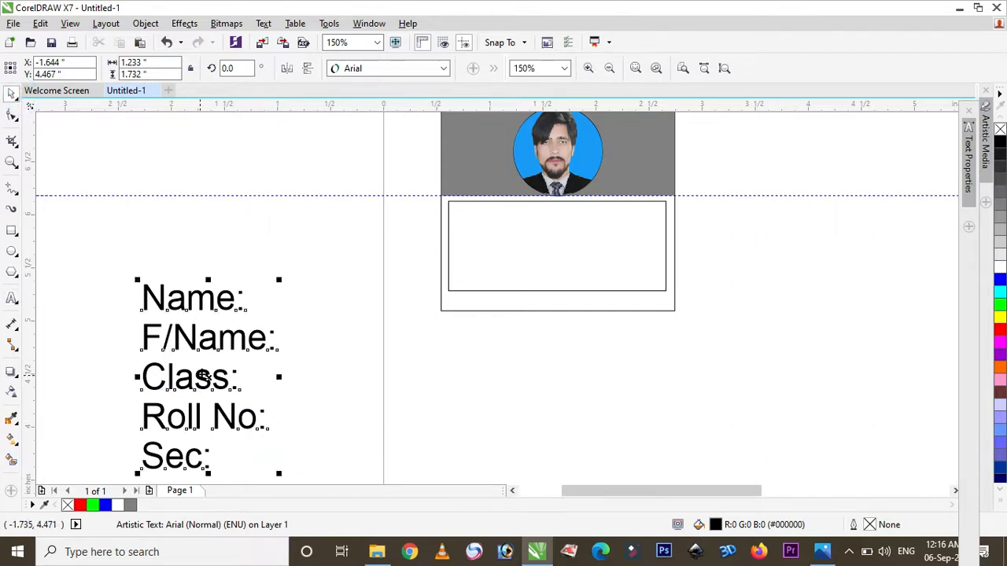
# - Scale the label text down to about 0.56 by 0.79 in and place it inside the rectangle's left side
pyautogui.moveTo(203, 376); pyautogui.dragTo(297, 366)
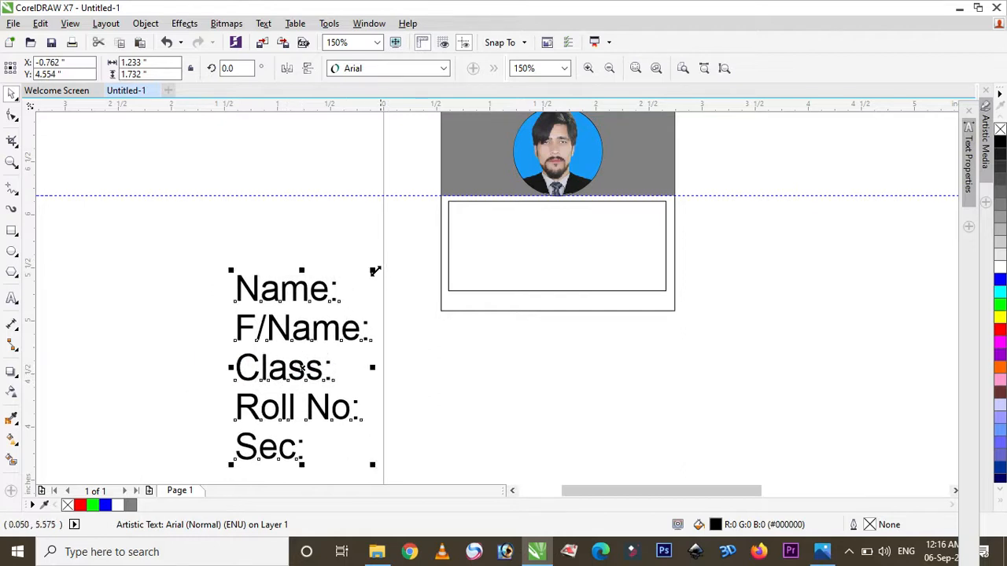
pyautogui.moveTo(373, 271); pyautogui.dragTo(336, 350)
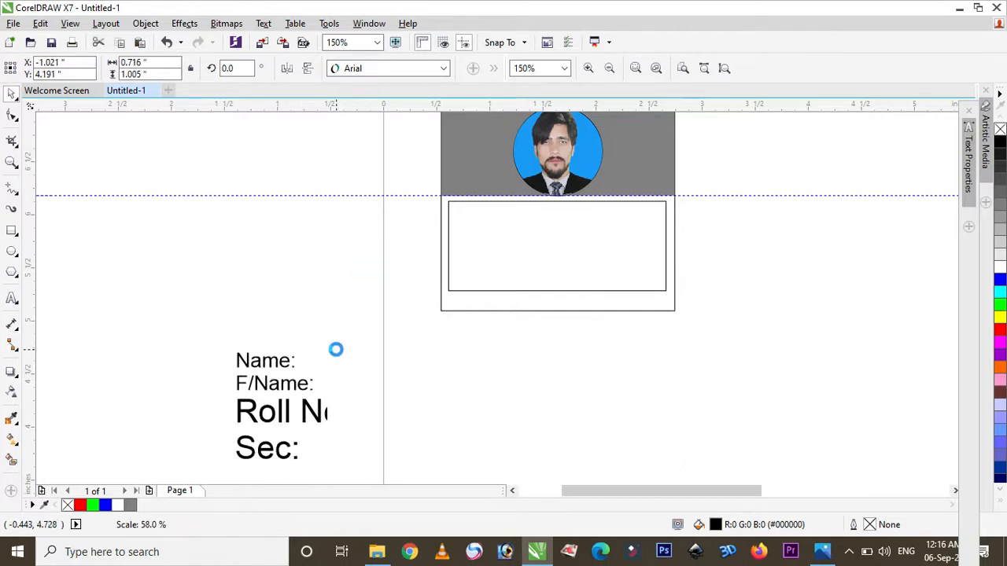
pyautogui.moveTo(276, 405); pyautogui.dragTo(490, 256)
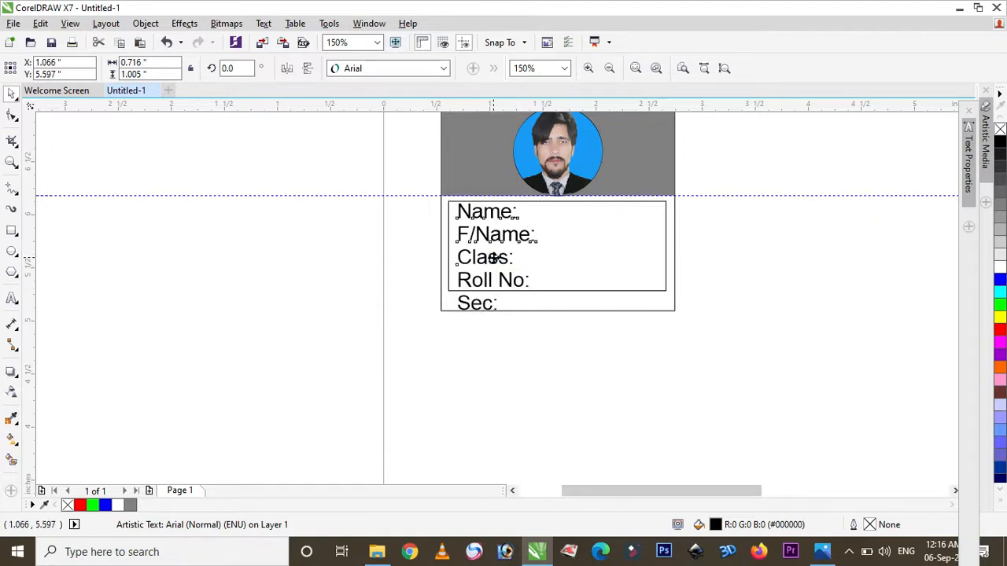
pyautogui.scroll(2, 493, 256)
pyautogui.moveTo(586, 379); pyautogui.dragTo(555, 326)
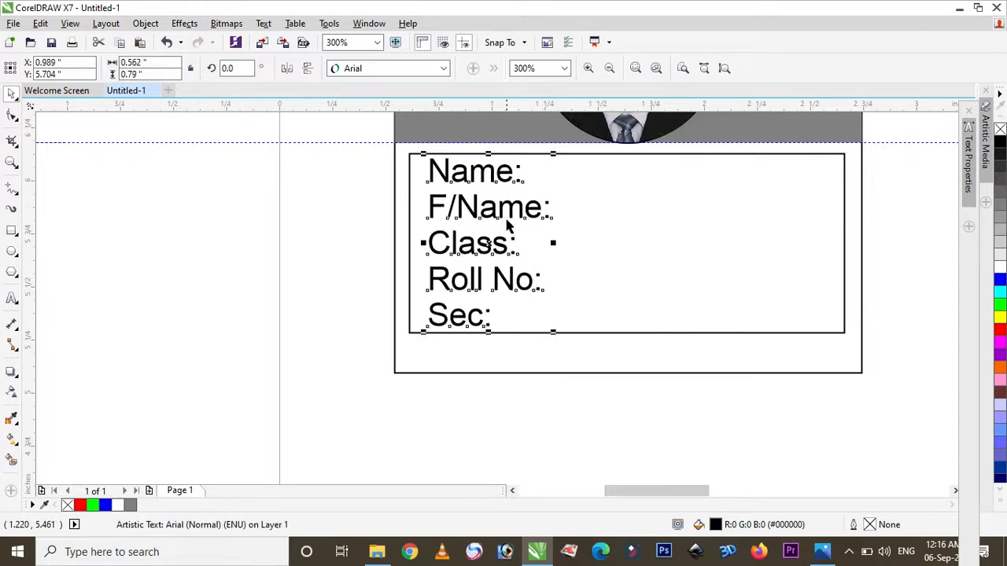
# - Insert spaces before the colons of all five labels so the colons line up in one column
pyautogui.click(540, 188)
pyautogui.click(517, 176)
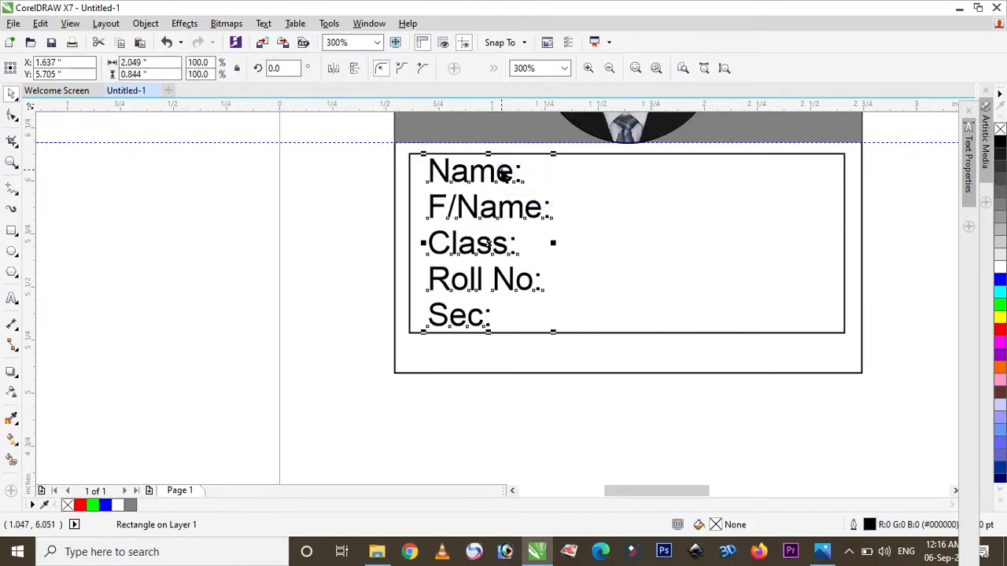
pyautogui.doubleClick(516, 174)
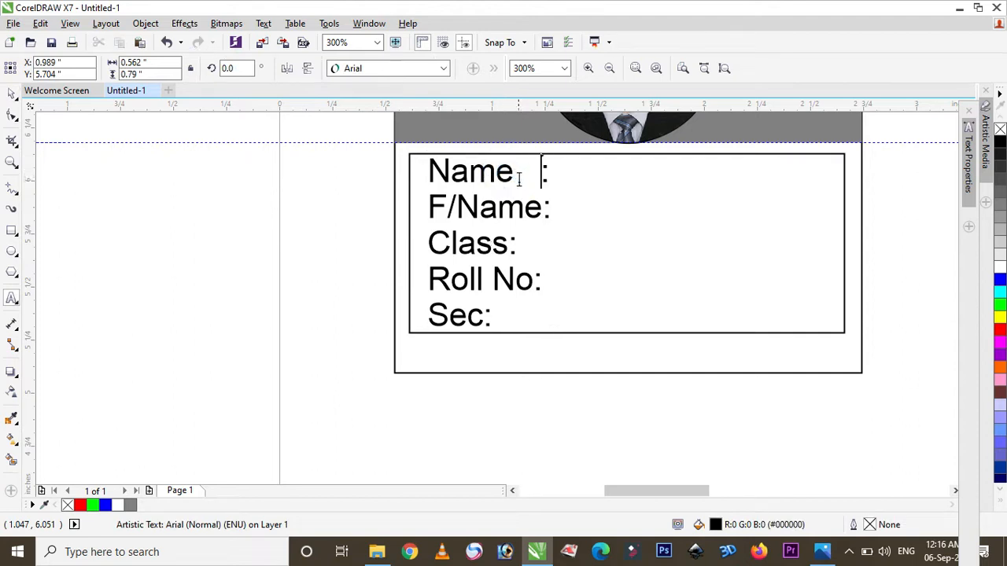
pyautogui.click(507, 246)
pyautogui.click(540, 209)
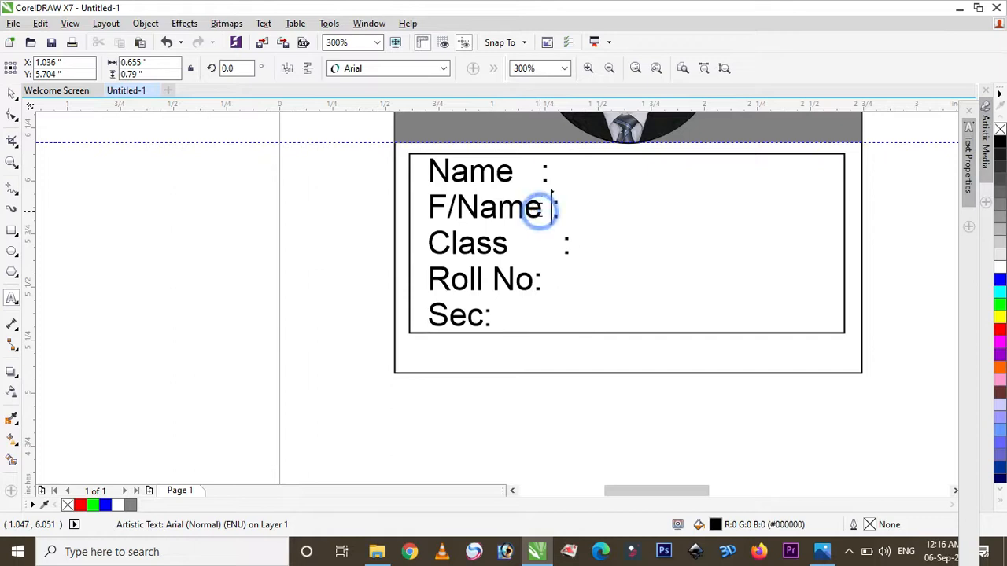
pyautogui.click(542, 178)
pyautogui.click(523, 245)
pyautogui.click(536, 283)
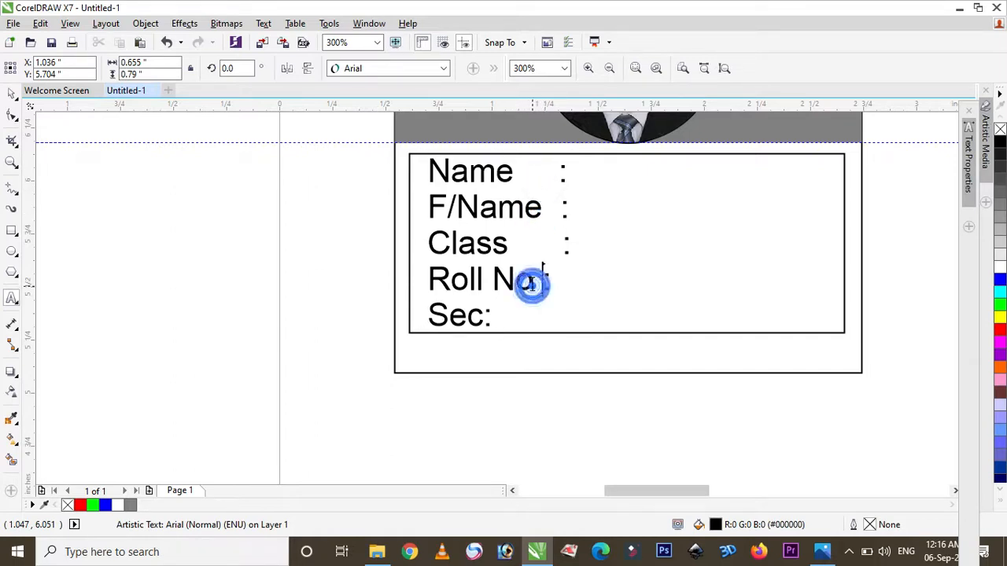
pyautogui.click(488, 317)
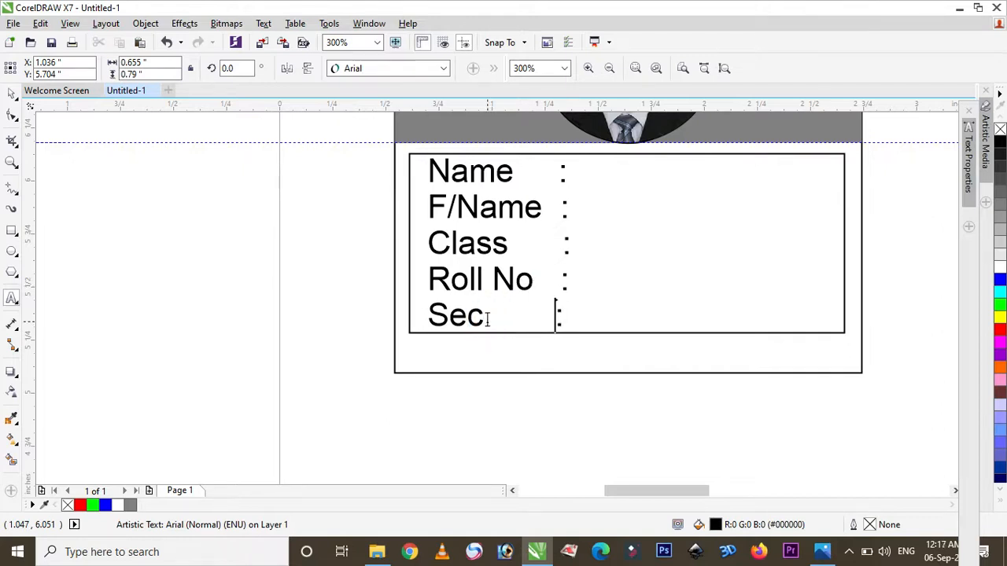
pyautogui.press('Escape')
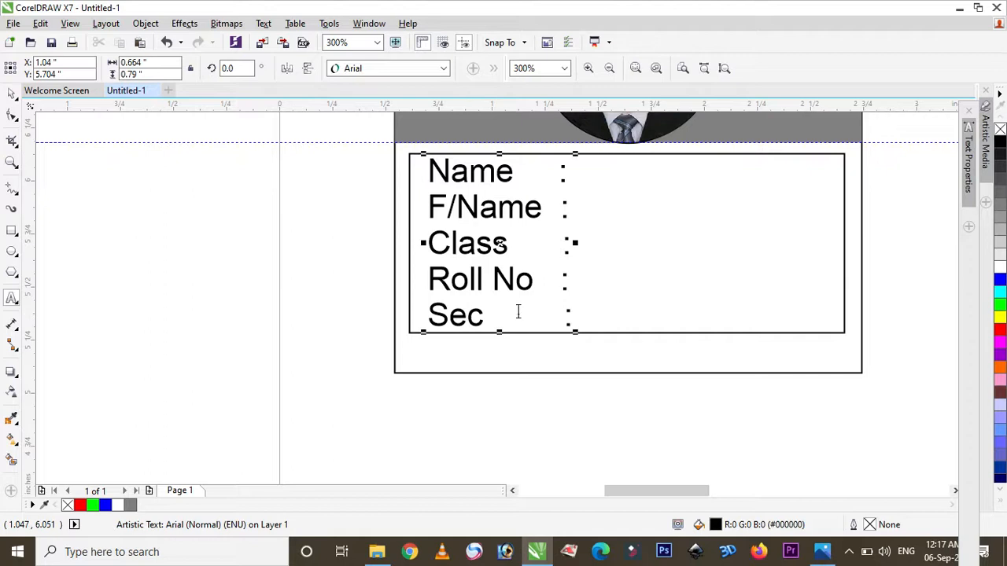
# - Select the portrait circle with both grey shapes and move them up about 0.3 in
pyautogui.scroll(-2, 564, 315)
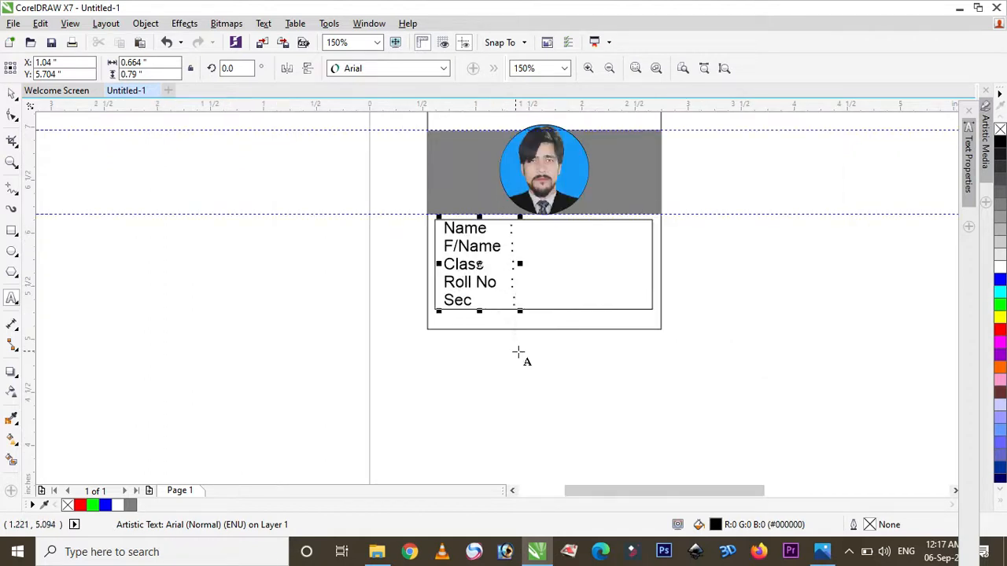
pyautogui.scroll(-2, 515, 315)
pyautogui.scroll(2, 511, 189)
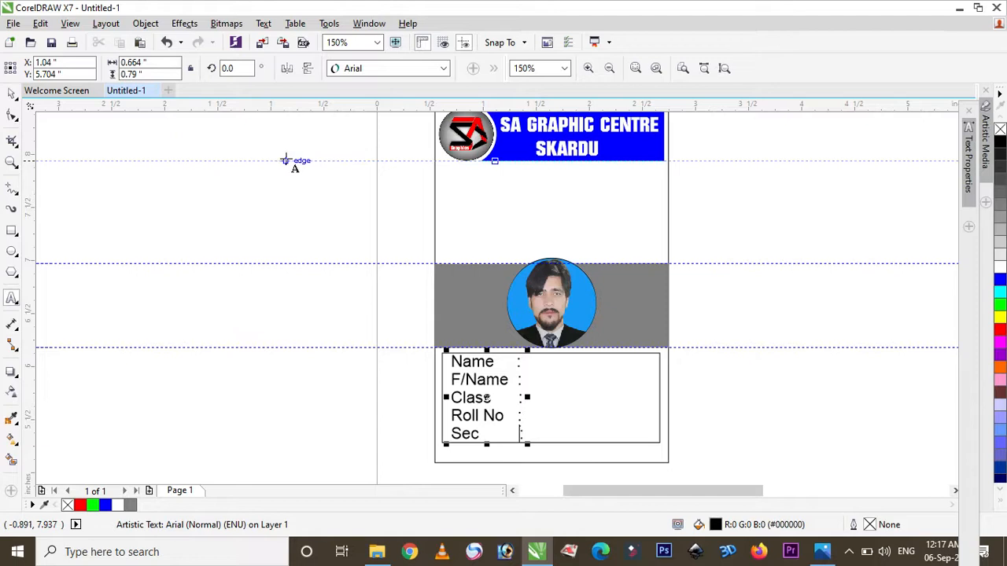
pyautogui.click(13, 97)
pyautogui.moveTo(408, 232); pyautogui.dragTo(709, 354)
pyautogui.press('Up')
pyautogui.press('Up')
pyautogui.press('Up')
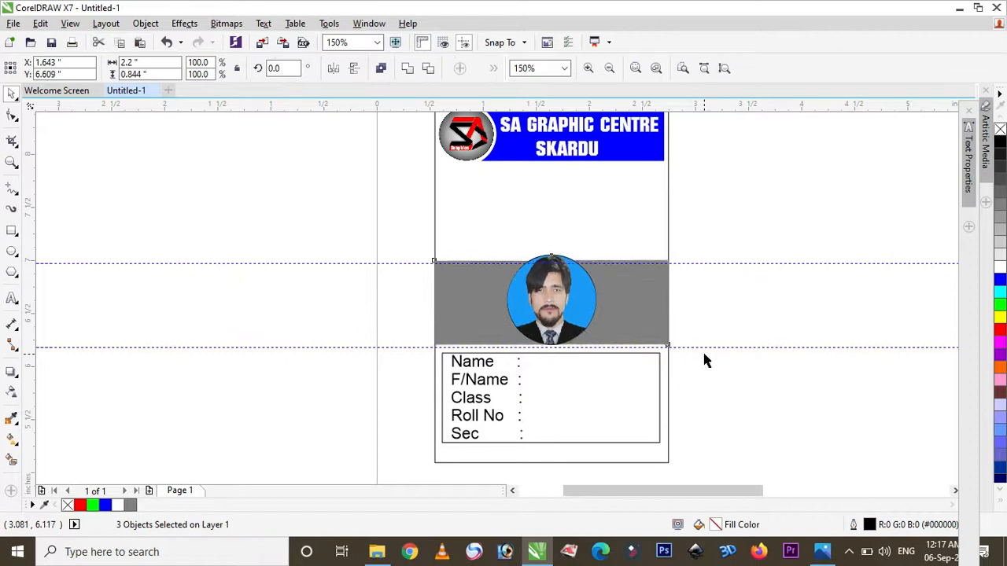
pyautogui.press('Up')
pyautogui.press('Up')
pyautogui.press('Up')
pyautogui.press('Up')
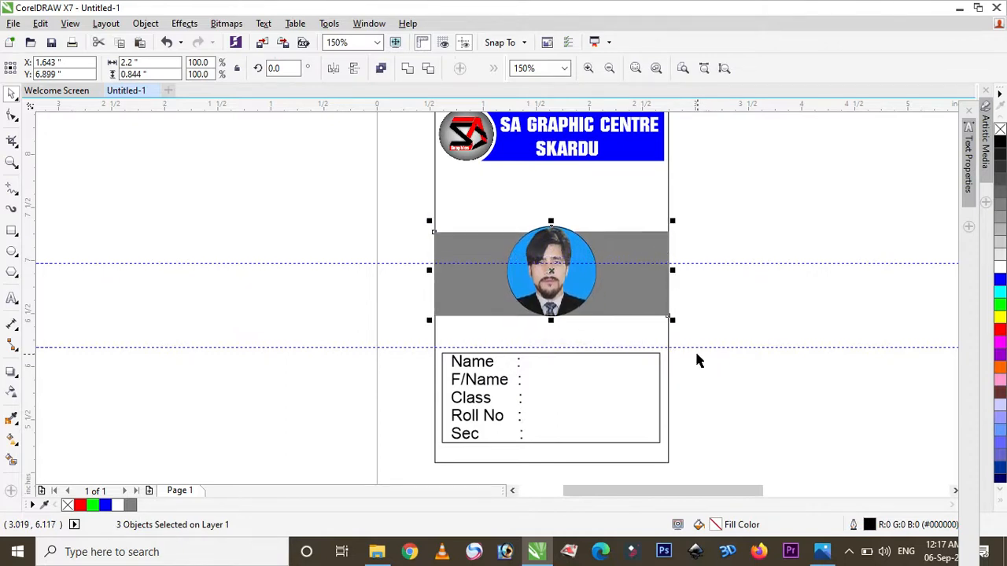
# - Start an artistic text object in the blank area between the blue header and the portrait
pyautogui.click(11, 298)
pyautogui.click(521, 207)
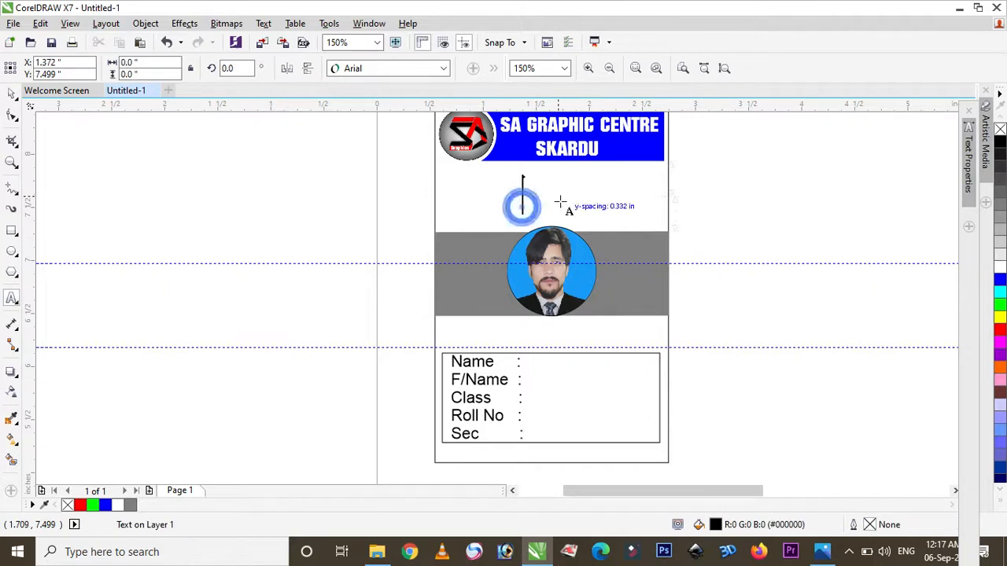
pyautogui.scroll(2, 518, 203)
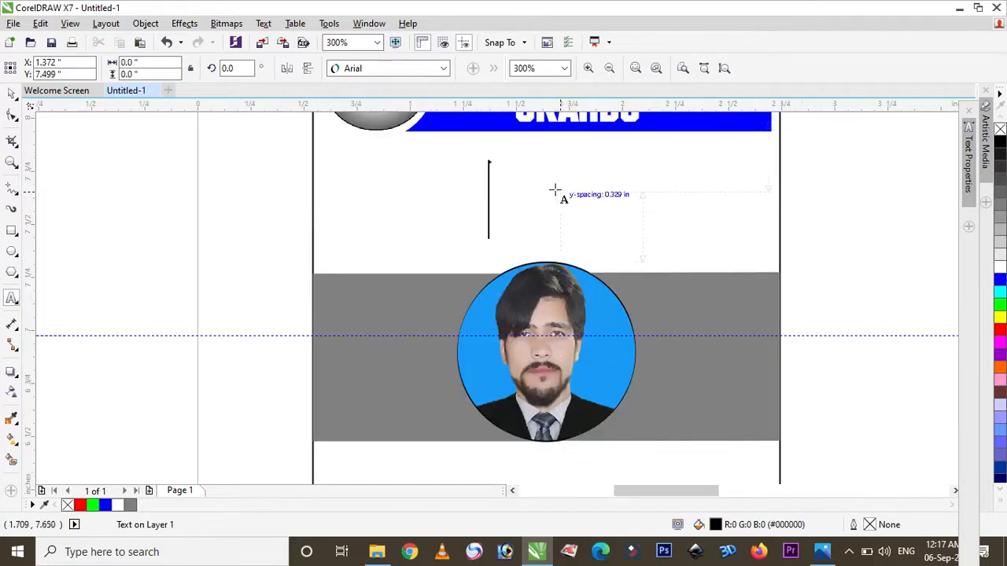
pyautogui.write('sTU')
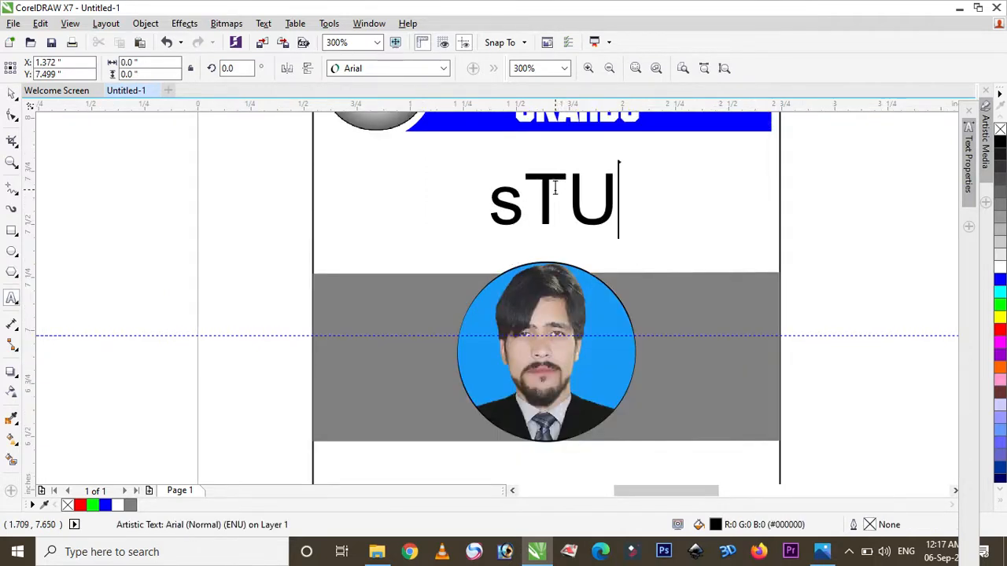
pyautogui.press('BackSpace')
pyautogui.press('BackSpace')
pyautogui.press('BackSpace')
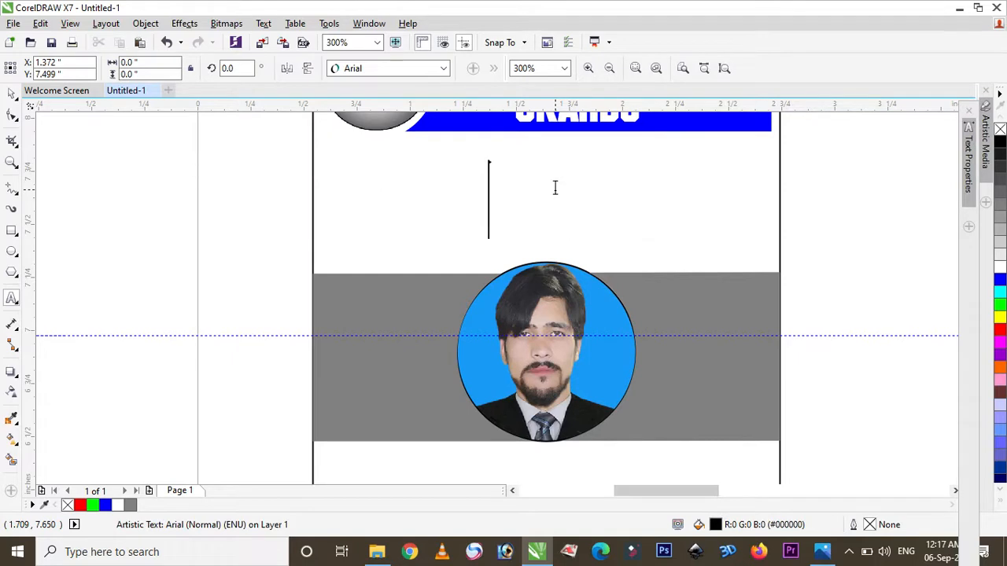
# - Enter "Student ID:" followed by the student's ID number as the new text
pyautogui.write('S')
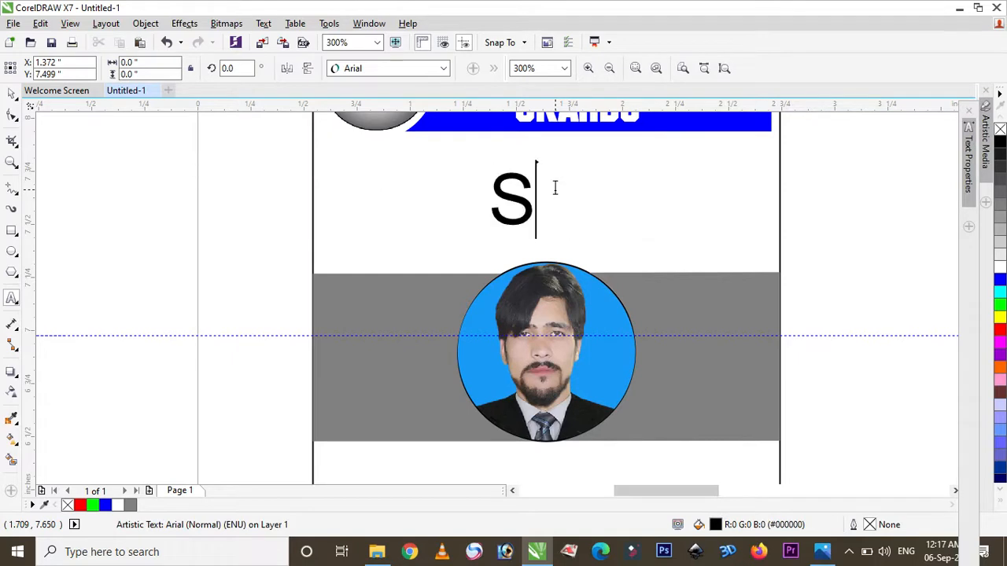
pyautogui.write('tude')
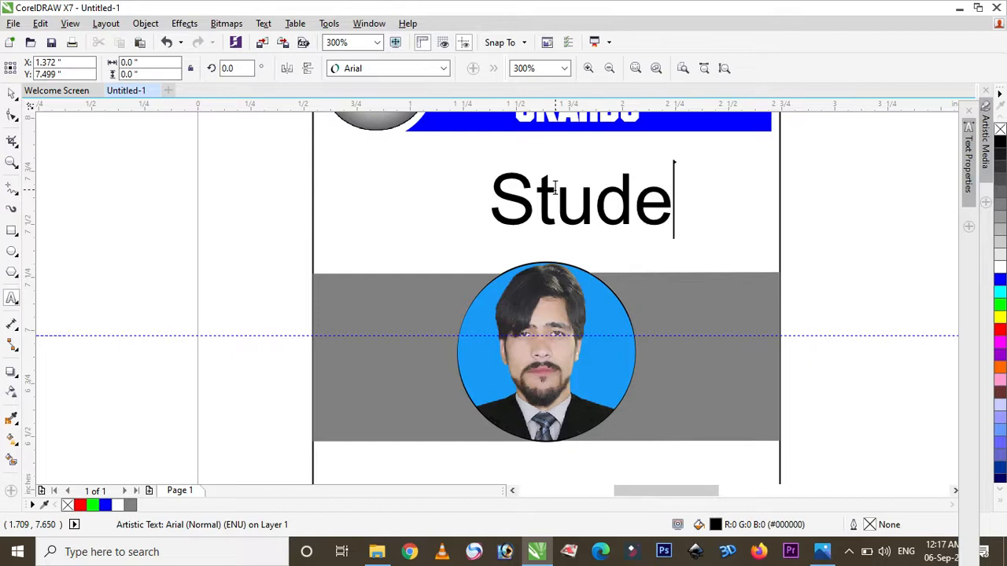
pyautogui.write('nt')
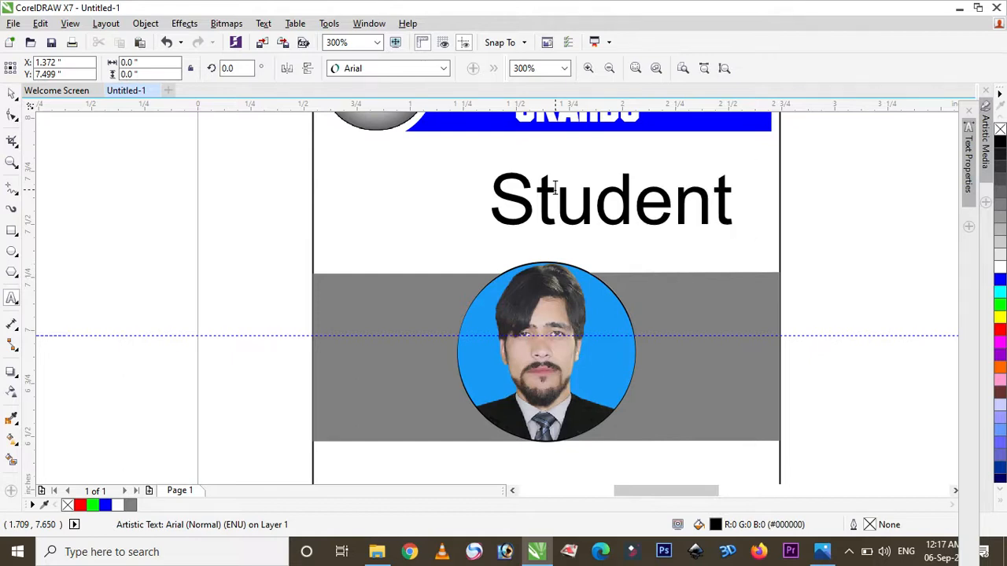
pyautogui.write(' ID')
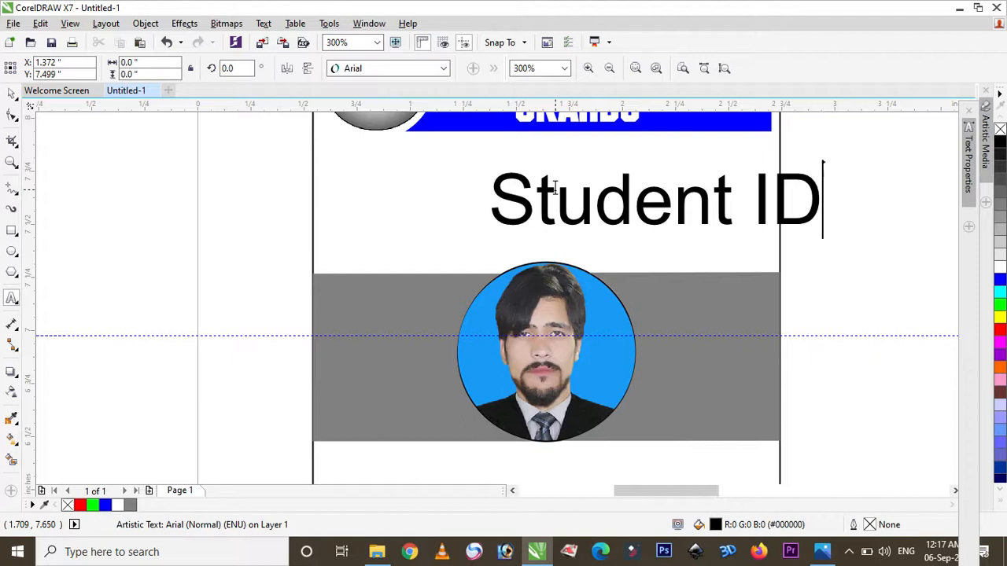
pyautogui.write(':00')
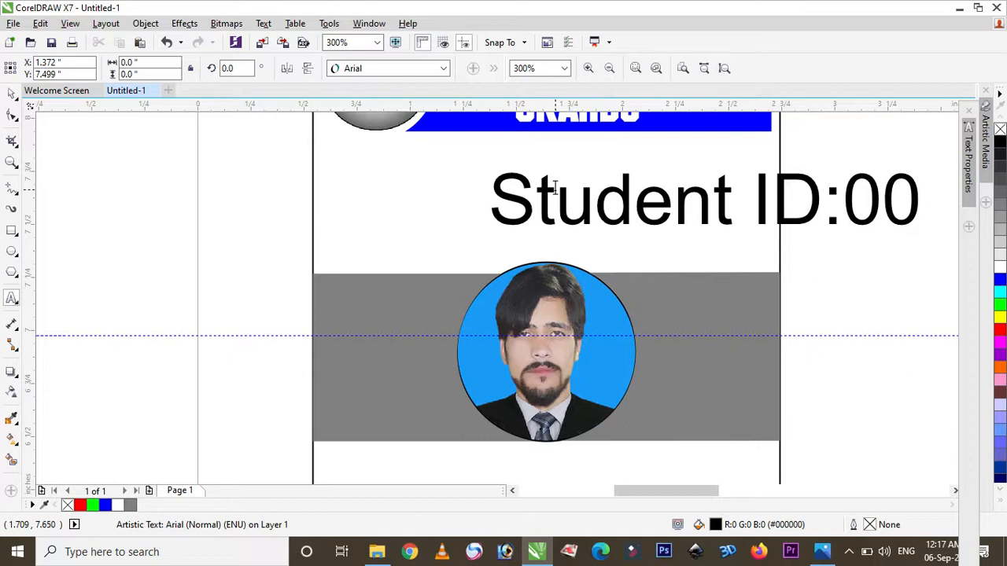
pyautogui.write('2')
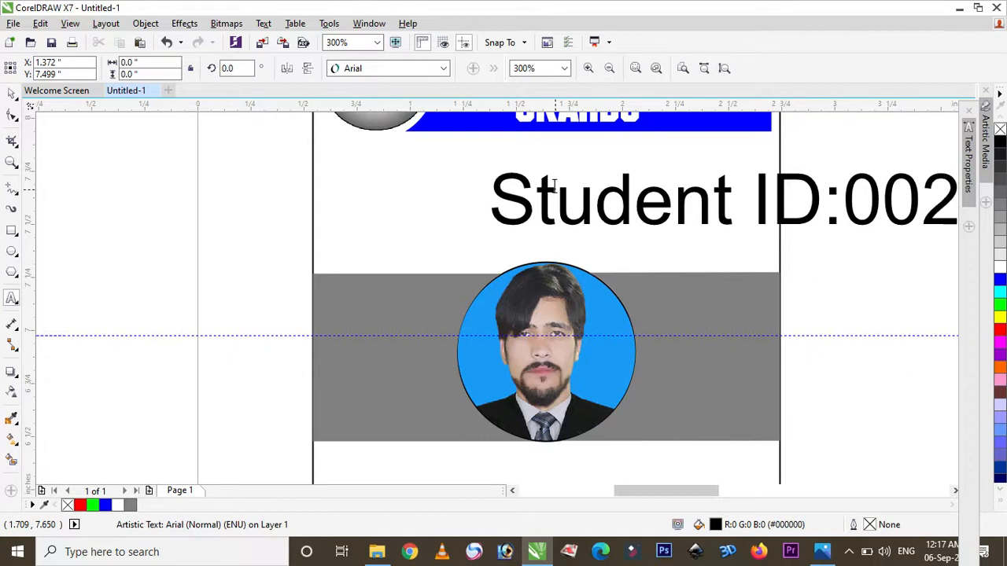
# - Scale the student ID text down to about 0.47 by 0.05 in and centre it just above the portrait circle
pyautogui.click(12, 93)
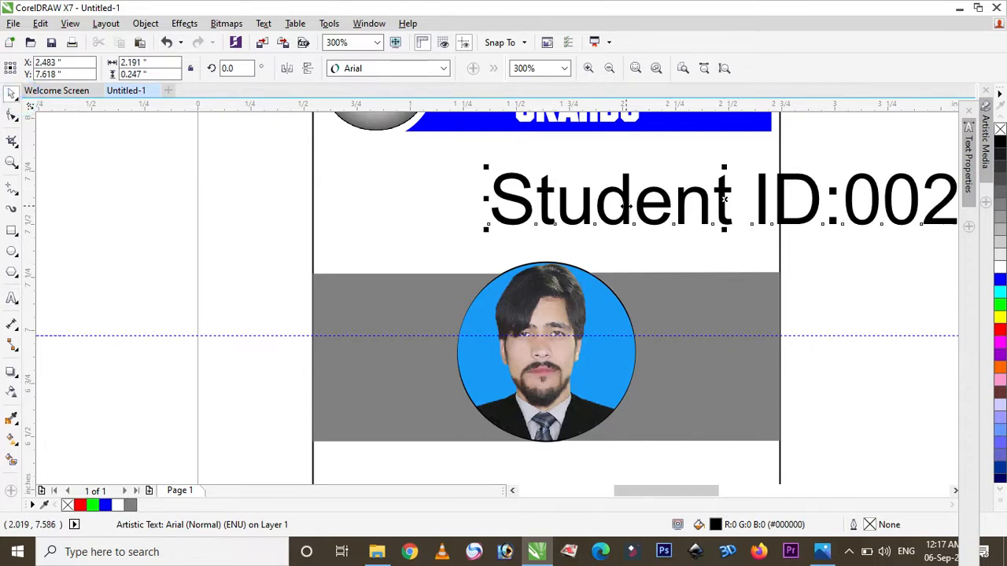
pyautogui.moveTo(621, 205); pyautogui.dragTo(445, 215)
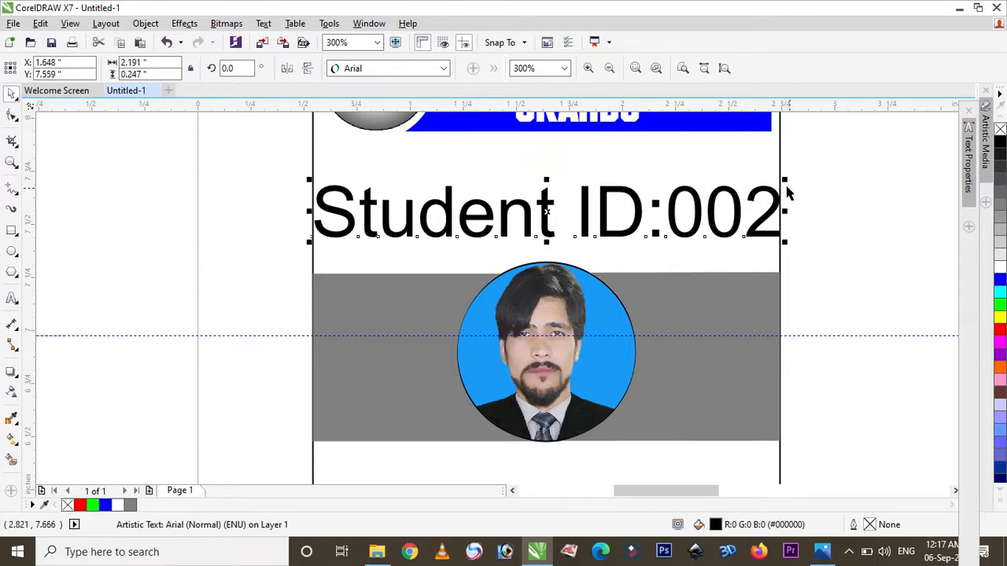
pyautogui.moveTo(785, 180); pyautogui.dragTo(734, 204)
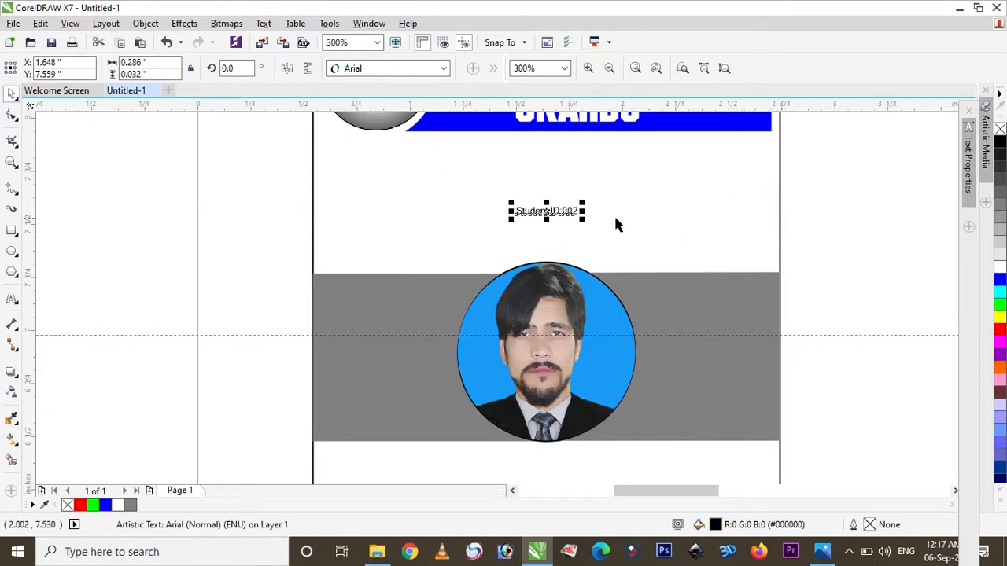
pyautogui.scroll(1, 554, 212)
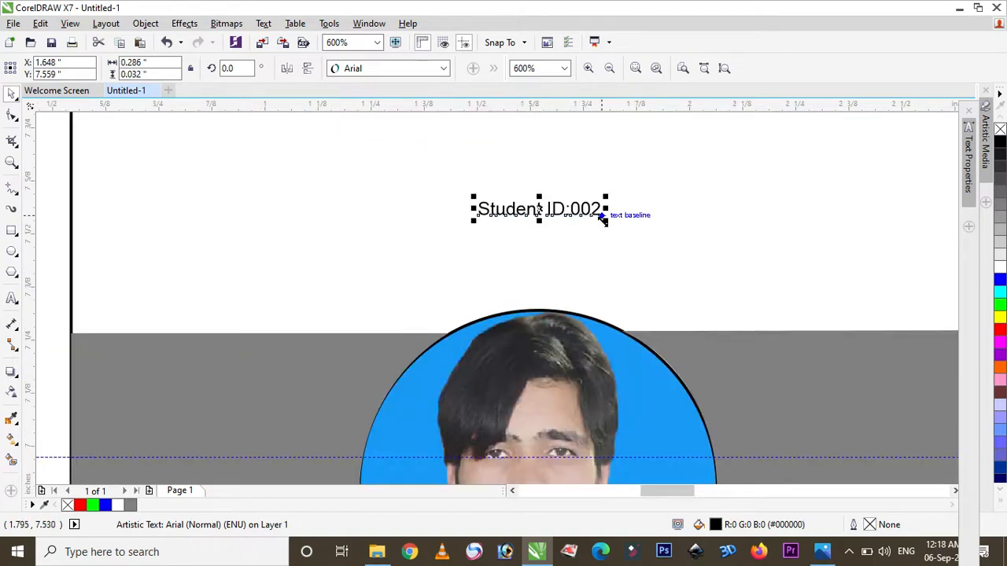
pyautogui.moveTo(604, 221); pyautogui.dragTo(645, 270)
pyautogui.moveTo(540, 210); pyautogui.dragTo(539, 265)
pyautogui.scroll(-2, 553, 211)
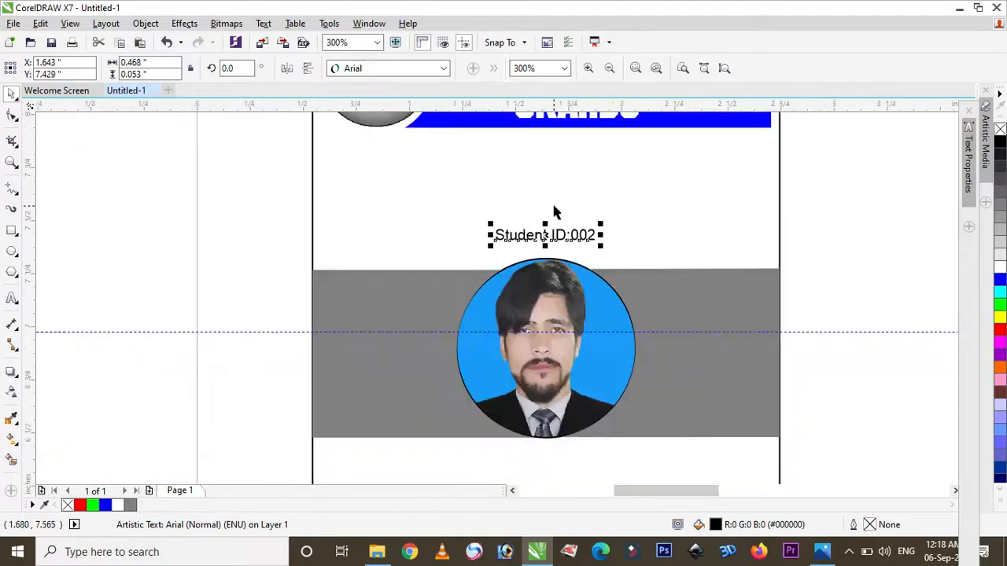
# - Try grey, red, yellow, green and dark blue fills on the card's background rectangle, then settle on lime green (#99FF00)
pyautogui.scroll(-2, 553, 211)
pyautogui.click(598, 188)
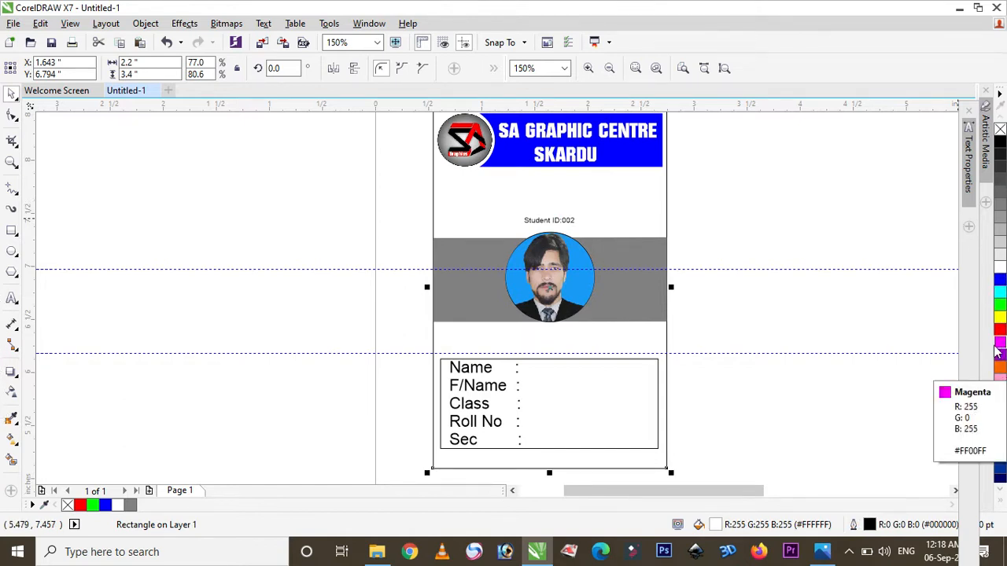
pyautogui.click(1000, 240)
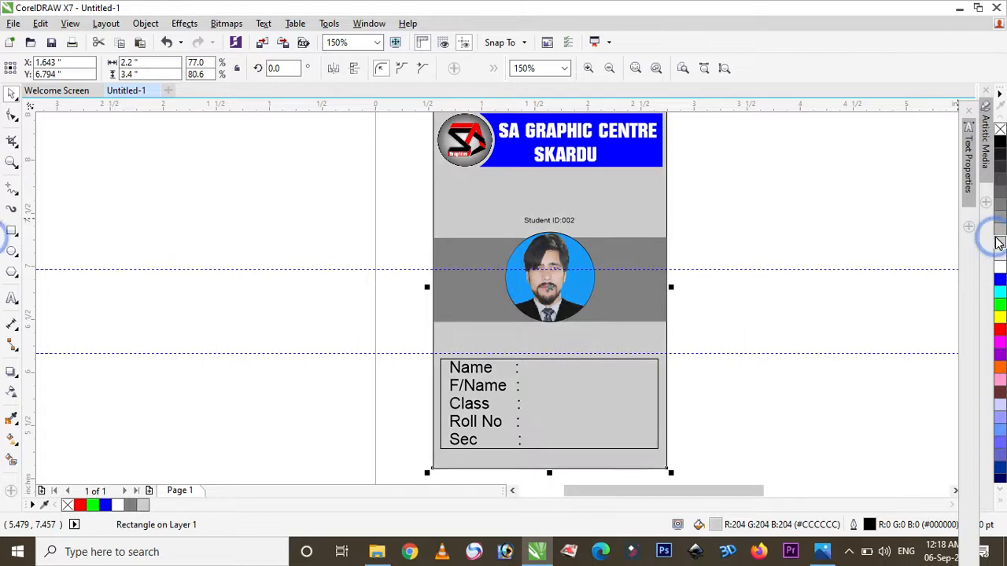
pyautogui.click(999, 217)
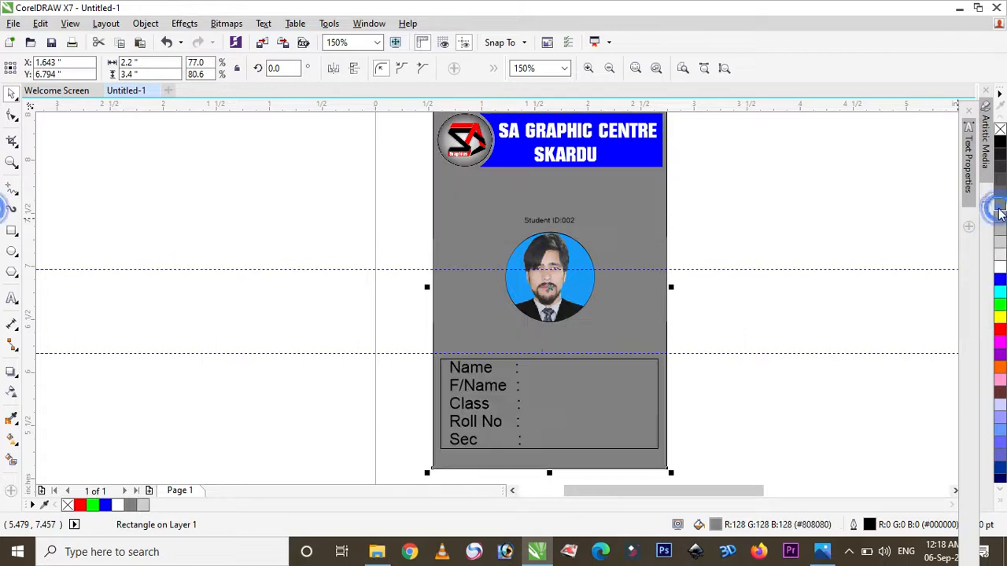
pyautogui.click(999, 330)
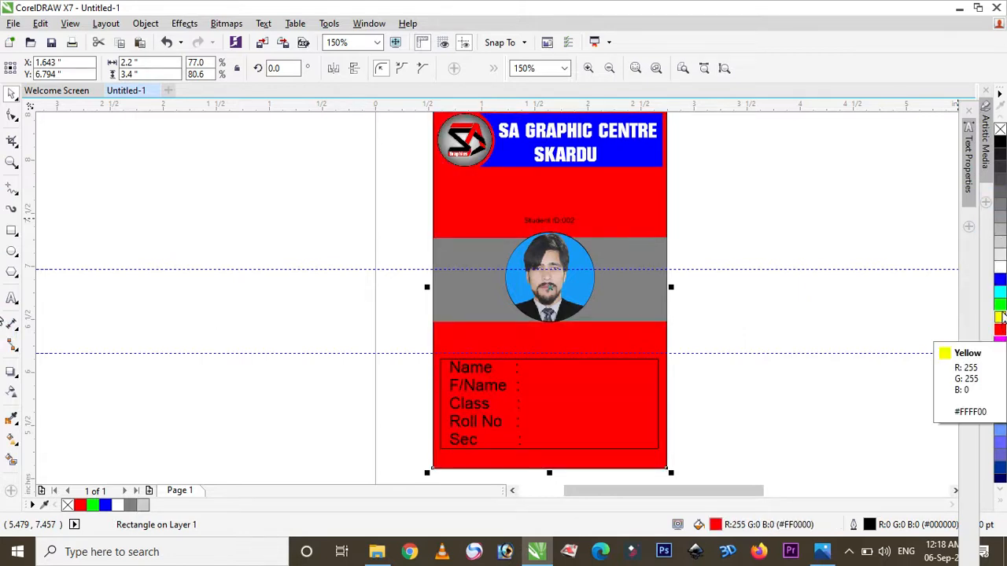
pyautogui.click(1000, 314)
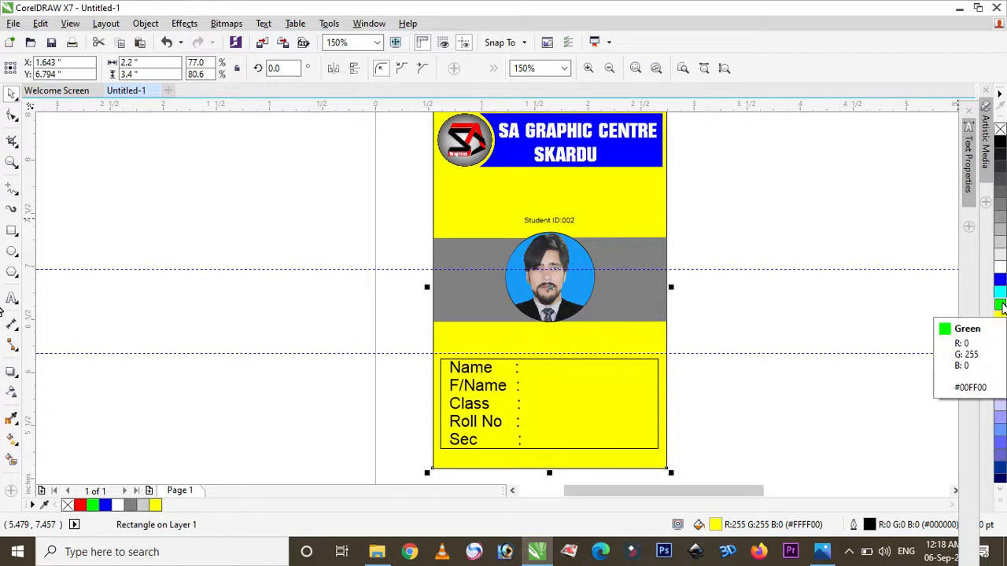
pyautogui.click(1000, 305)
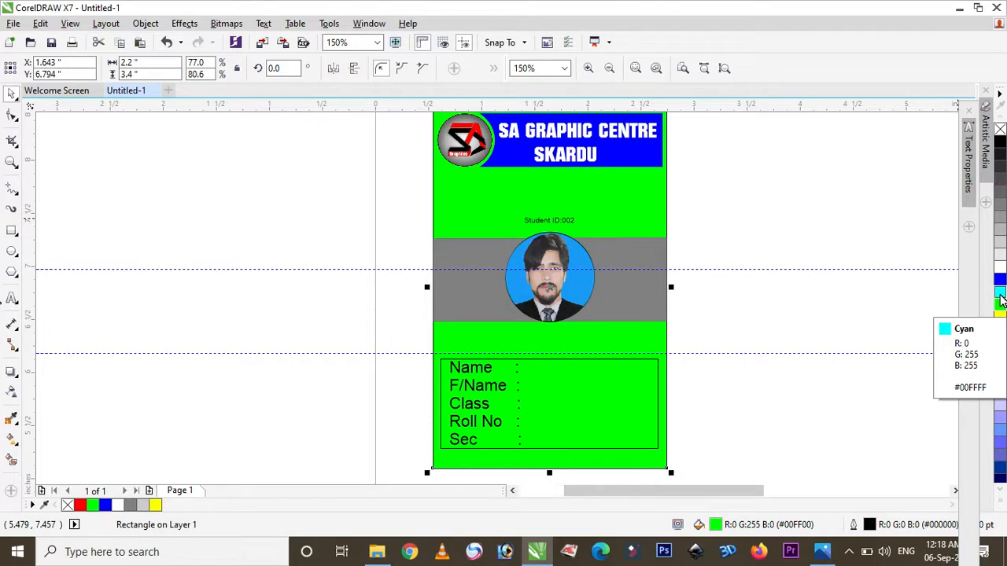
pyautogui.click(1000, 470)
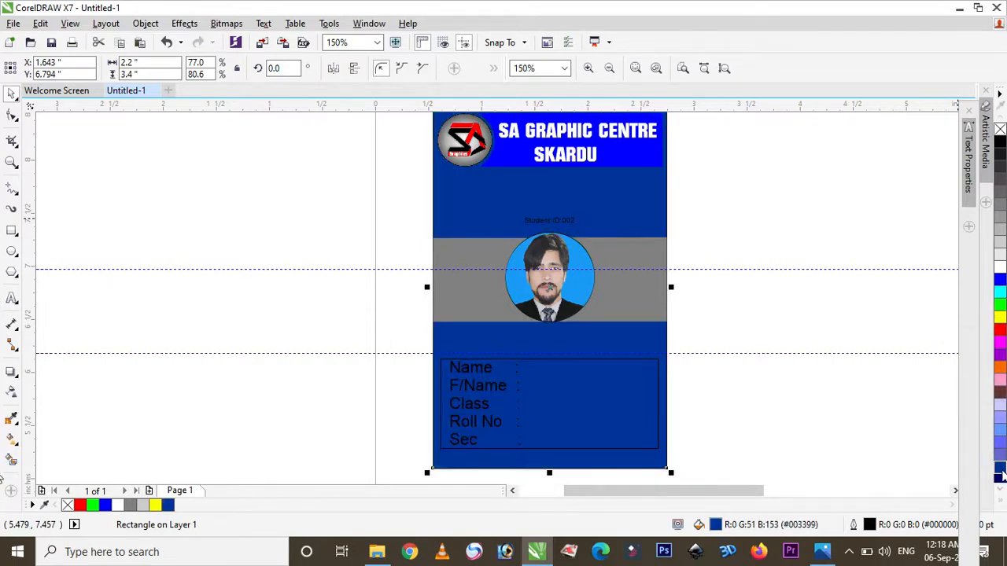
pyautogui.click(1003, 504)
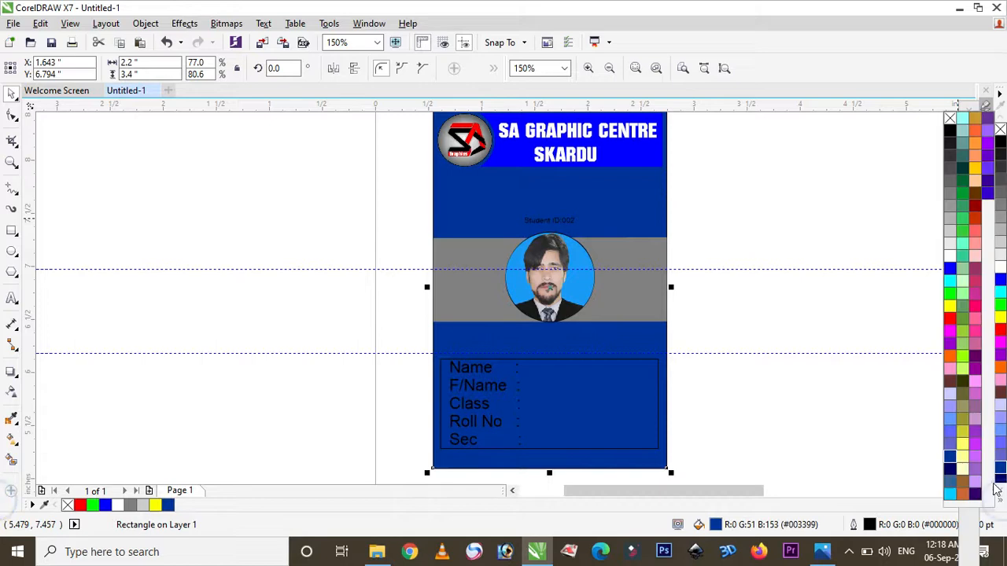
pyautogui.click(958, 354)
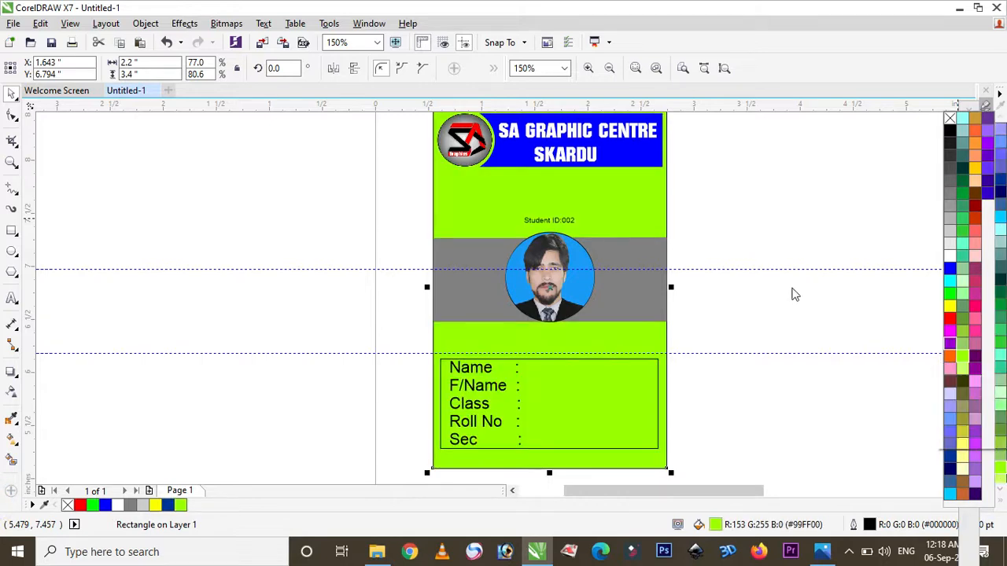
# - Fill the rectangle around the detail labels with blue (#0000FF) after trying a green fill
pyautogui.click(633, 381)
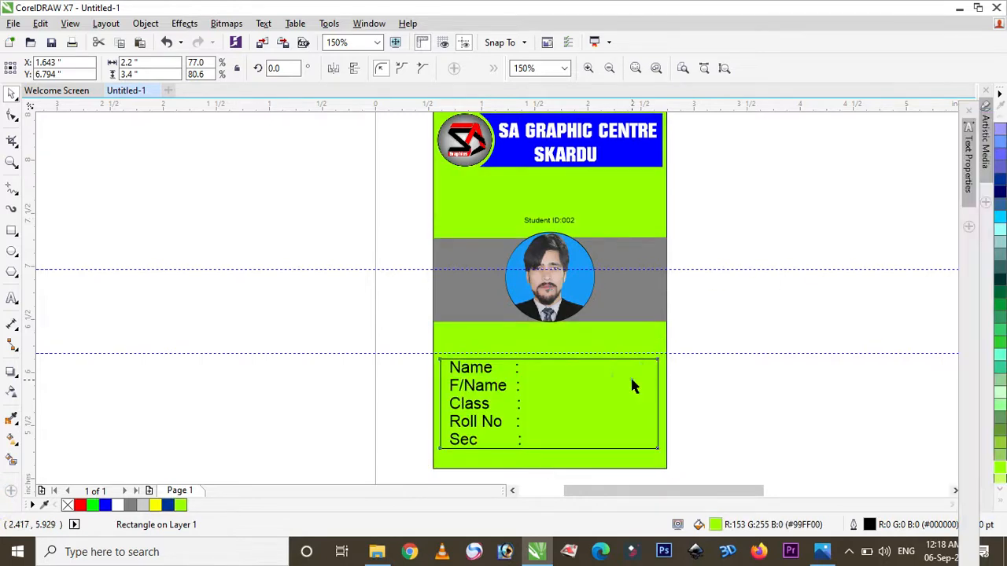
pyautogui.click(1000, 344)
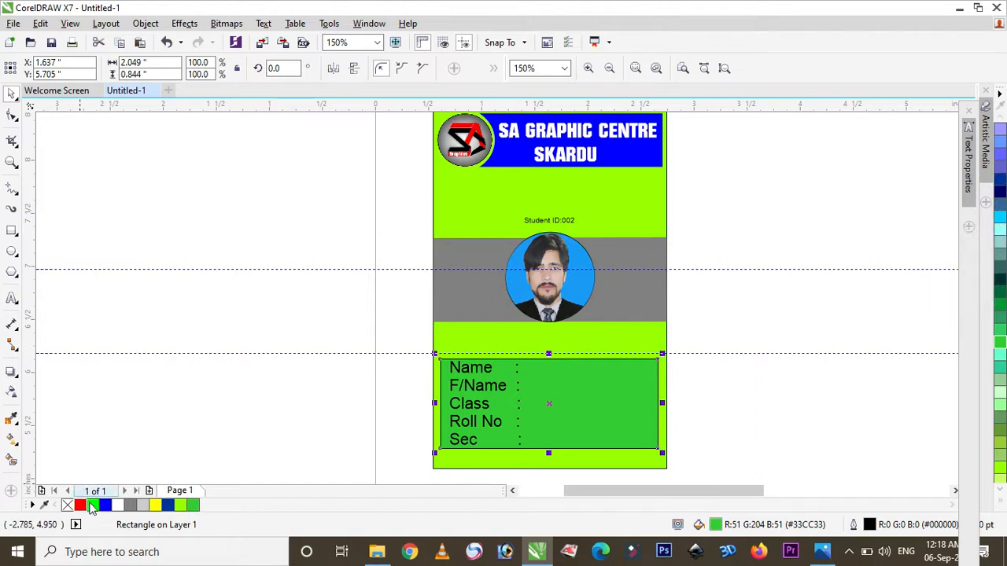
pyautogui.click(105, 505)
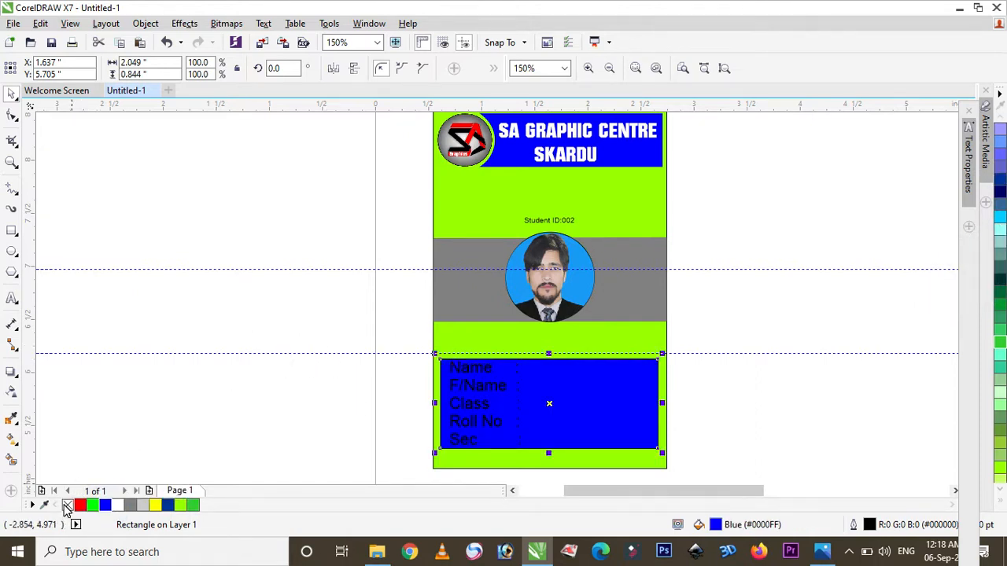
# - Round all four corners of the blue details rectangle with the Shape tool
pyautogui.click(13, 115)
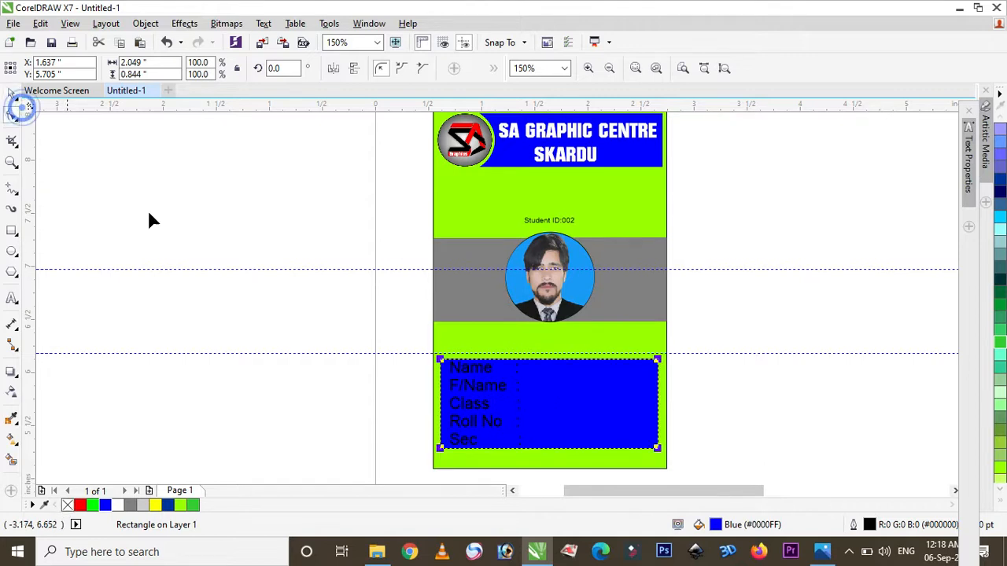
pyautogui.scroll(2, 554, 417)
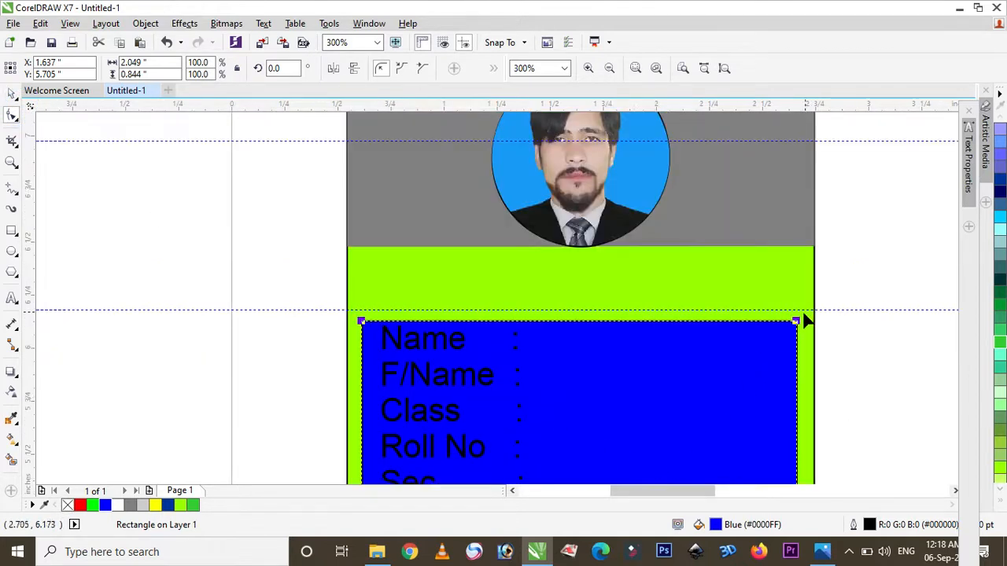
pyautogui.moveTo(797, 329); pyautogui.dragTo(752, 327)
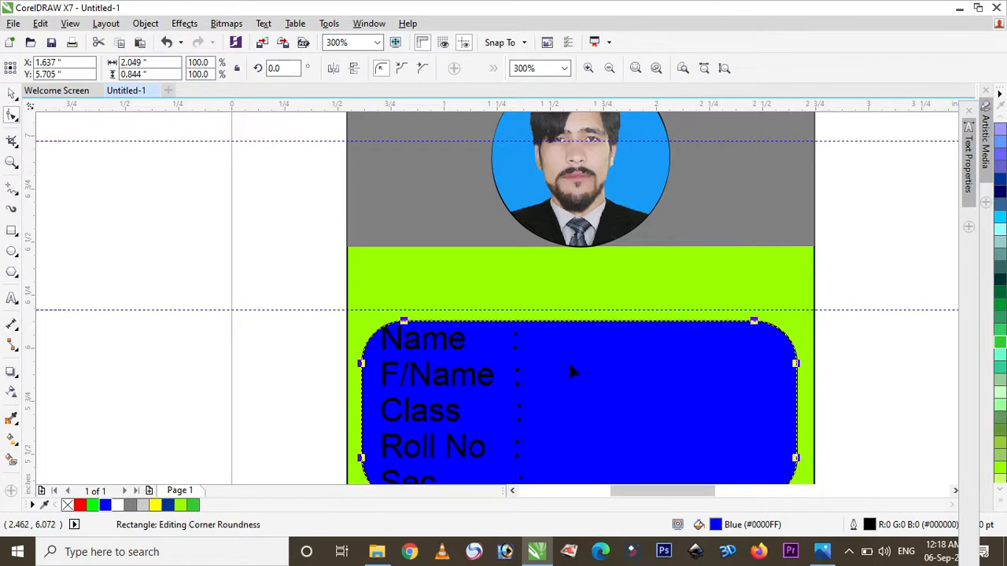
# - Nudge the detail labels right and down to X 1.1 in, Y 5.694 in within the rounded rectangle and colour them white
pyautogui.click(425, 378)
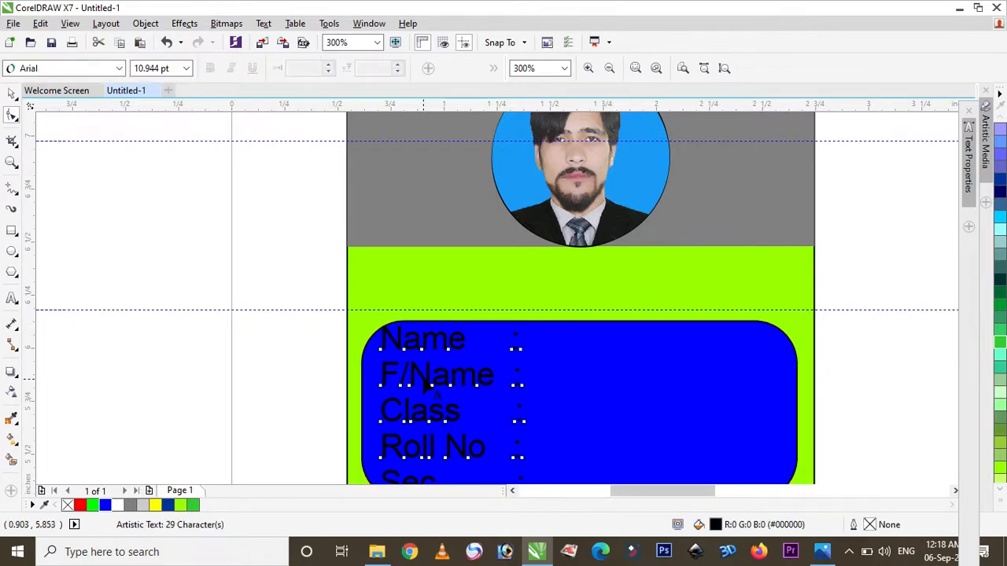
pyautogui.click(12, 93)
pyautogui.press('Right')
pyautogui.press('Right')
pyautogui.press('Right')
pyautogui.press('Right')
pyautogui.press('Right')
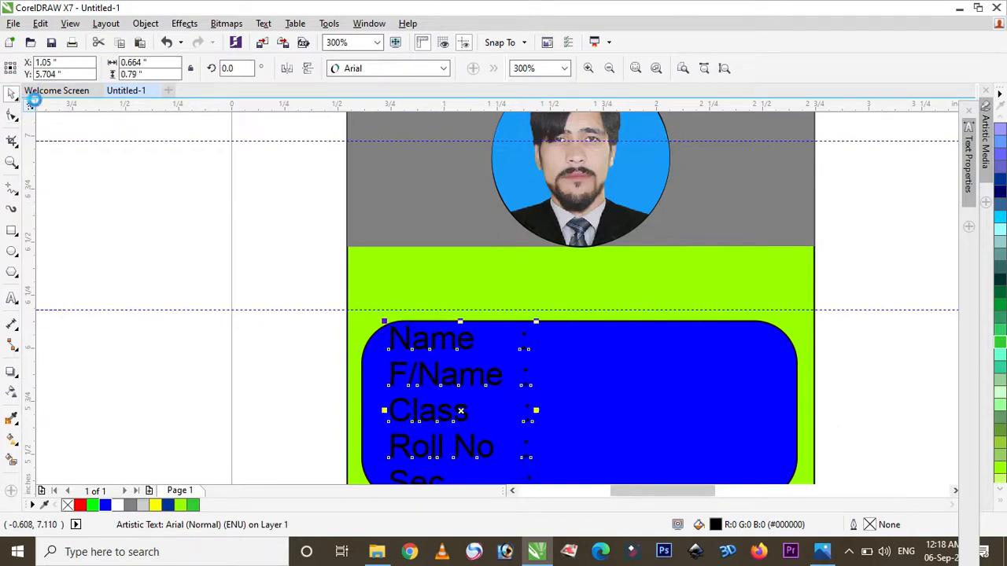
pyautogui.press('Down')
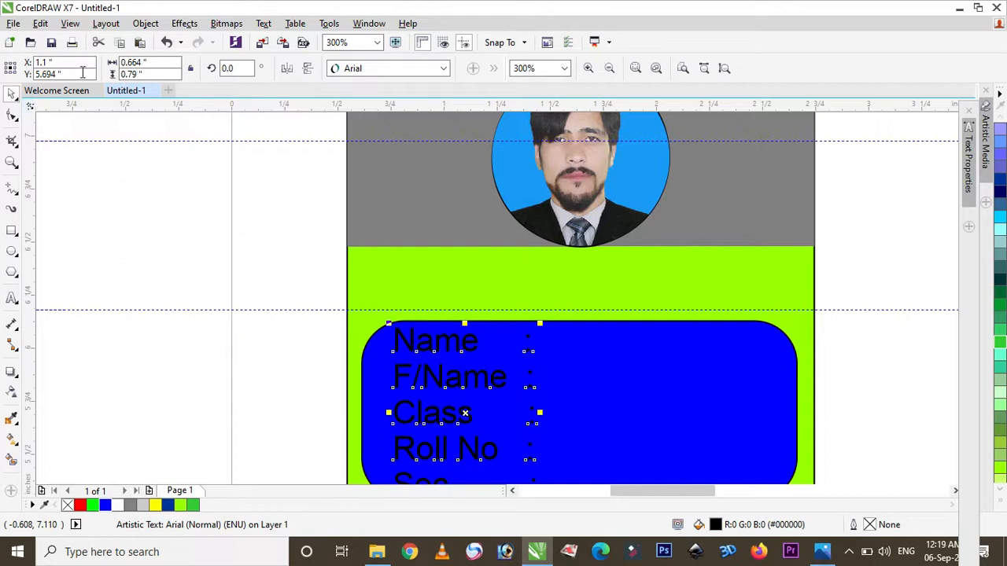
pyautogui.scroll(-2, 348, 315)
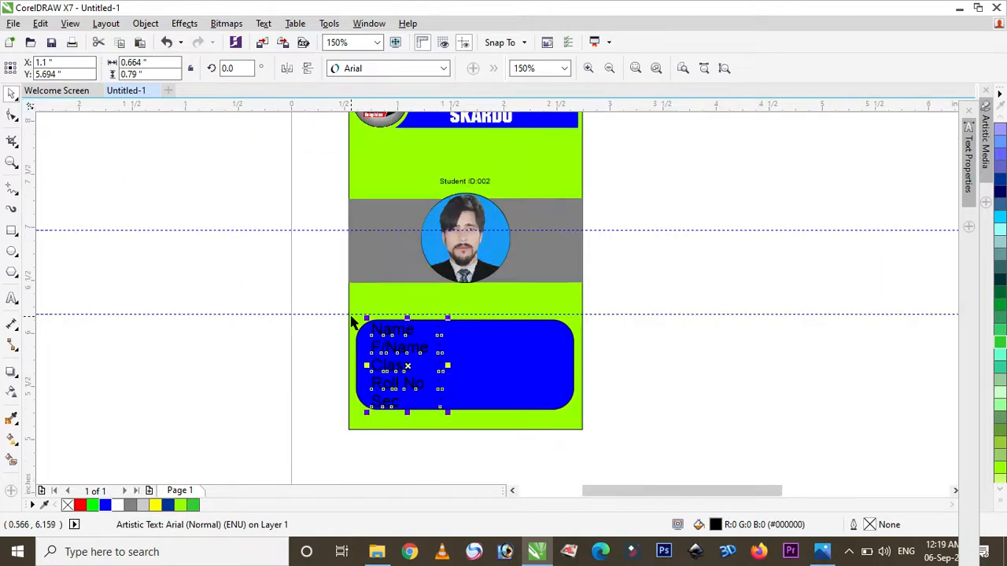
pyautogui.click(117, 505)
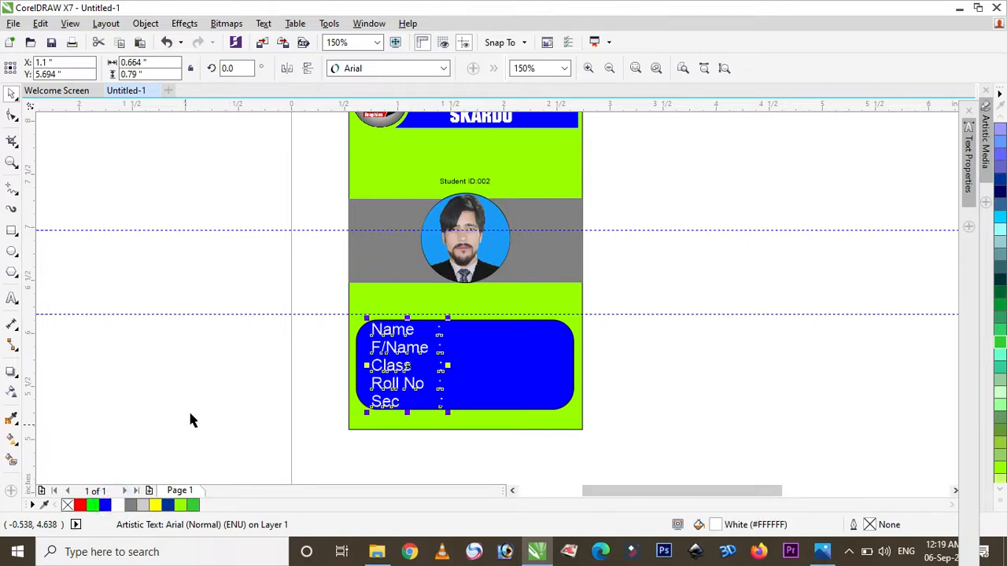
# - Apply a linear fountain fill to the right half of the grey band, from grey at the card's edge to white beside the portrait
pyautogui.click(192, 388)
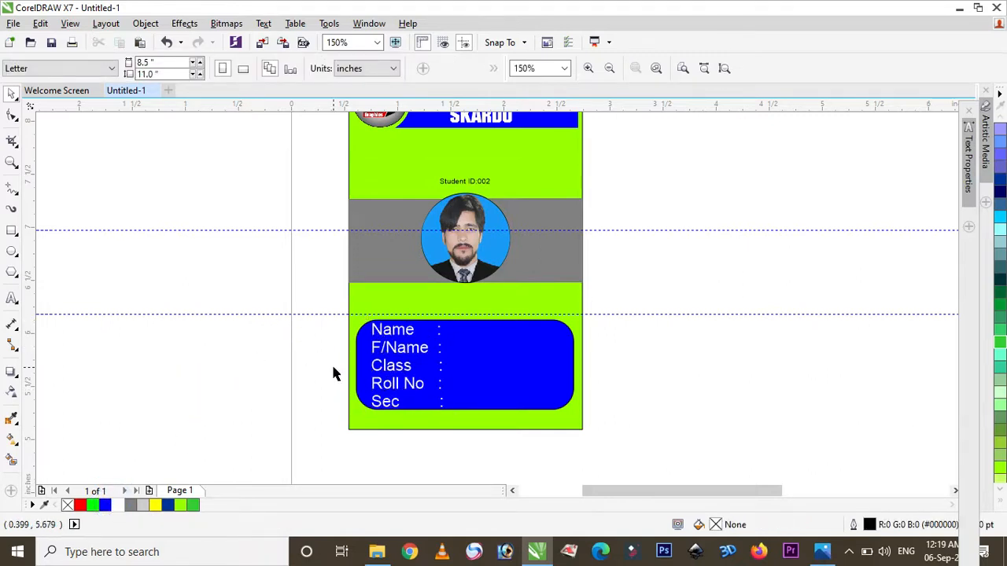
pyautogui.click(513, 215)
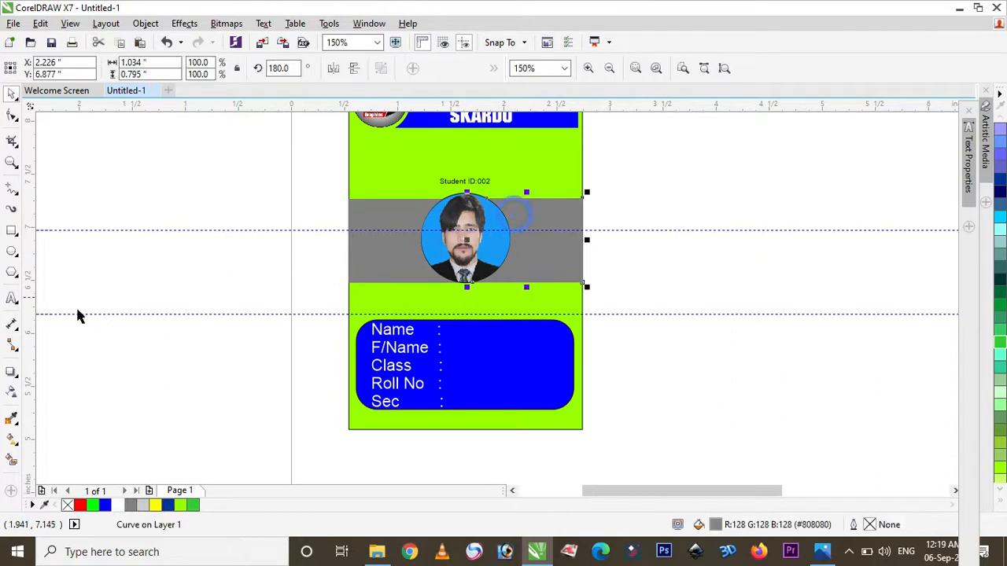
pyautogui.click(12, 439)
pyautogui.scroll(1, 519, 246)
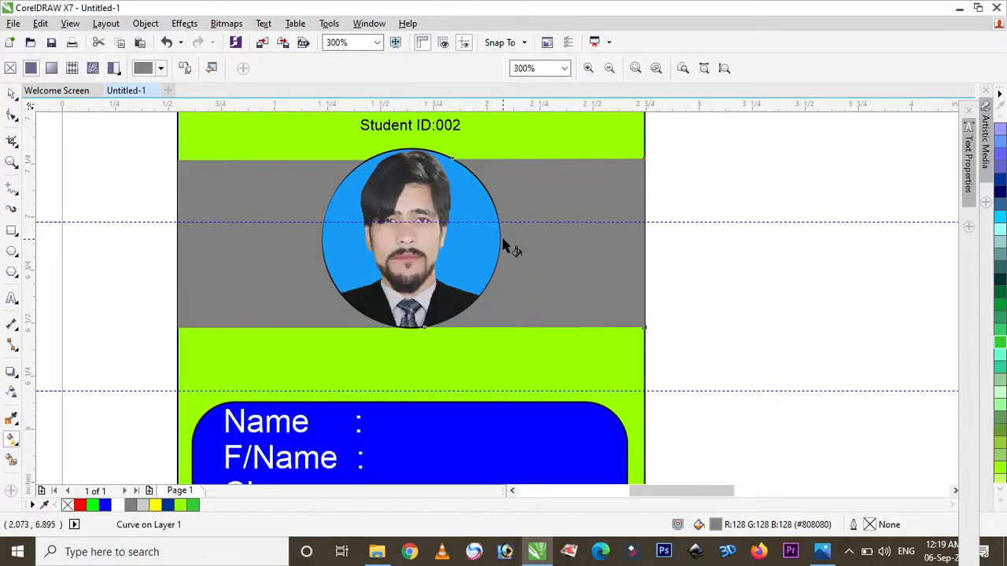
pyautogui.moveTo(575, 244); pyautogui.dragTo(575, 244)
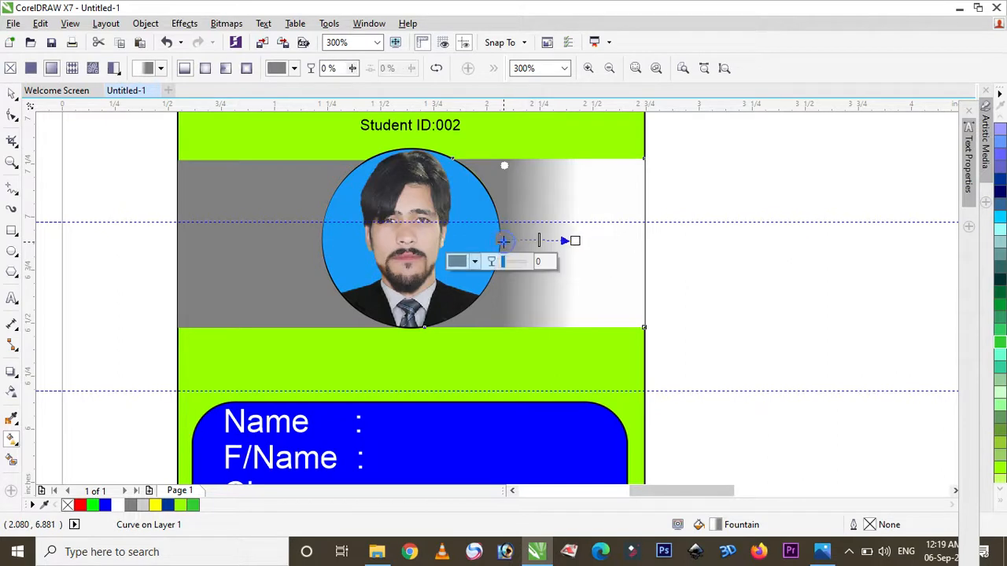
pyautogui.moveTo(503, 242)
pyautogui.mouseDown()
pyautogui.moveTo(636, 249)
pyautogui.moveTo(641, 236)
pyautogui.moveTo(491, 242)
pyautogui.mouseUp()
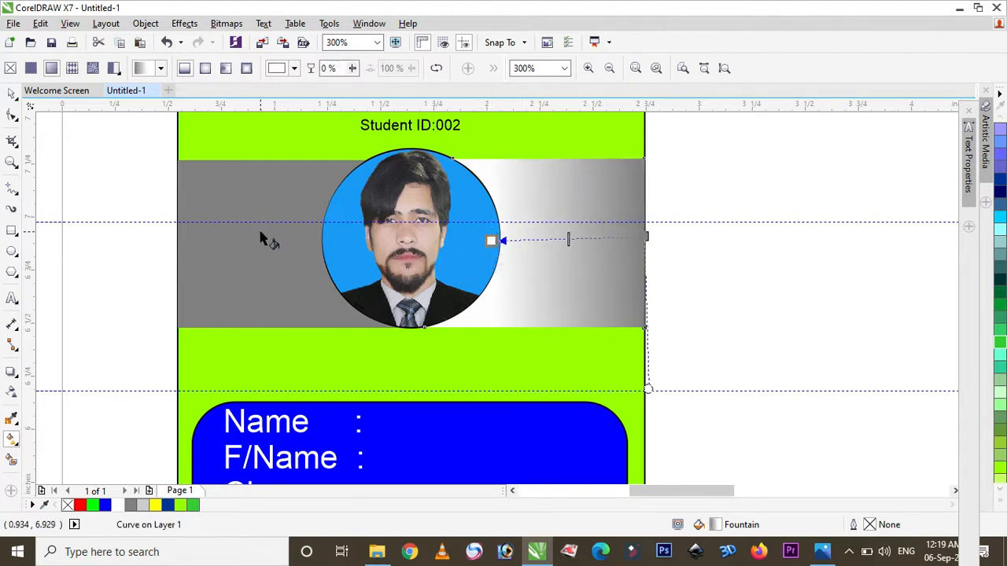
# - Give the left half of the grey band a mirrored fountain fill, from grey at the card's outer edge to white beside the portrait
pyautogui.click(240, 236)
pyautogui.moveTo(195, 242); pyautogui.dragTo(319, 237)
pyautogui.scroll(-2, 517, 280)
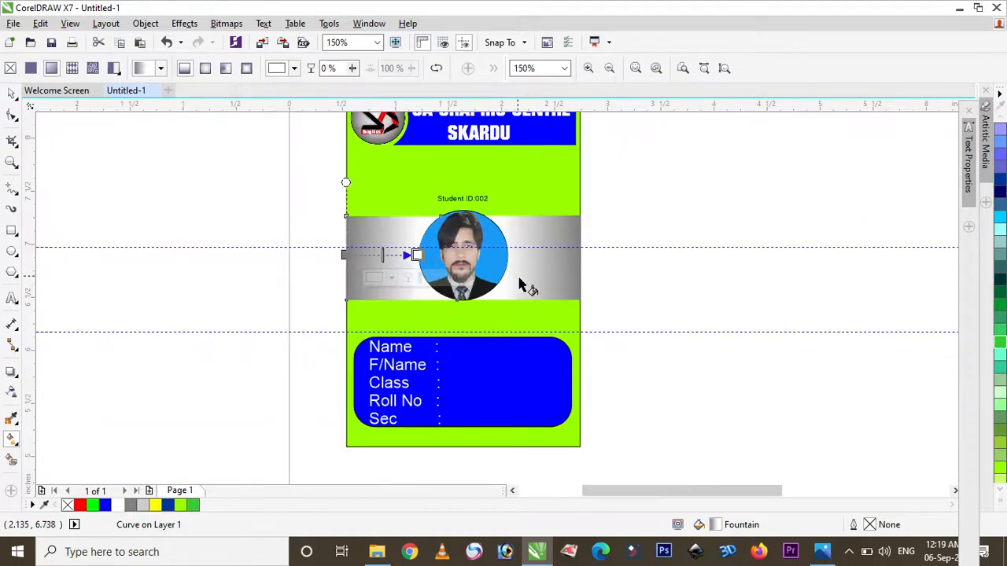
pyautogui.scroll(-2, 517, 281)
pyautogui.scroll(1, 517, 279)
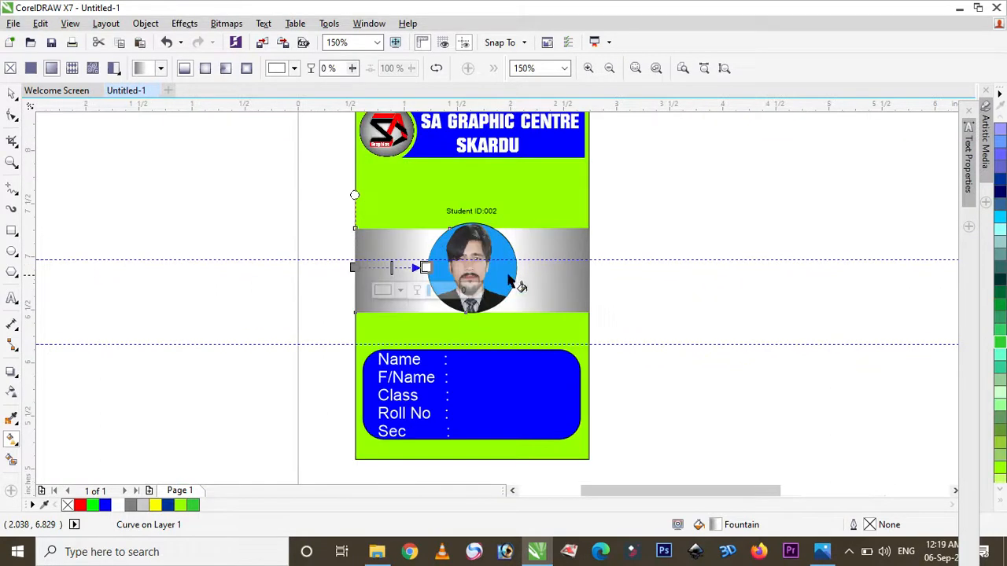
pyautogui.scroll(-1, 488, 230)
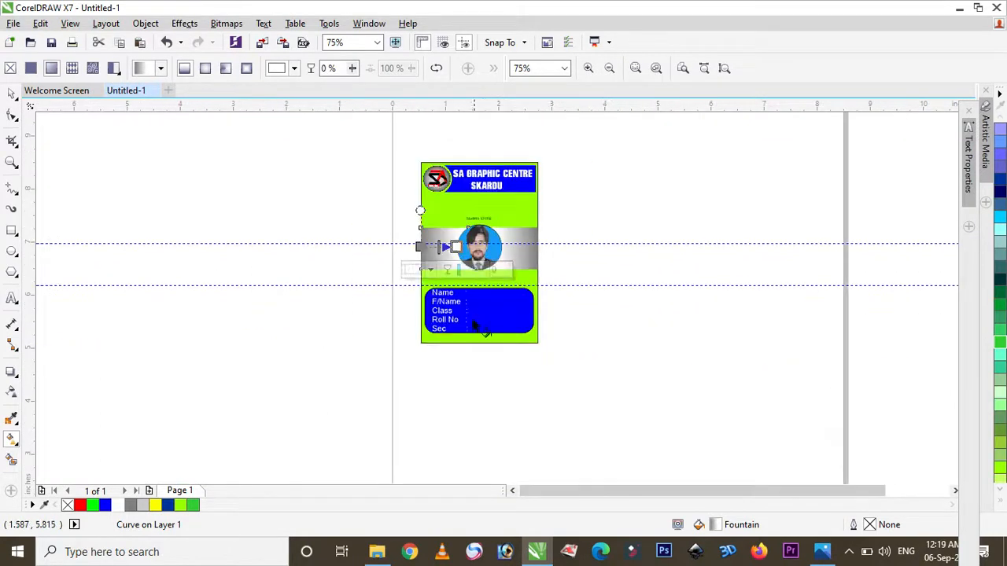
# - Apply a vertical fountain fill to the card's background rectangle, from lime green at the lower edge to white at the header
pyautogui.click(478, 206)
pyautogui.moveTo(476, 164); pyautogui.dragTo(472, 340)
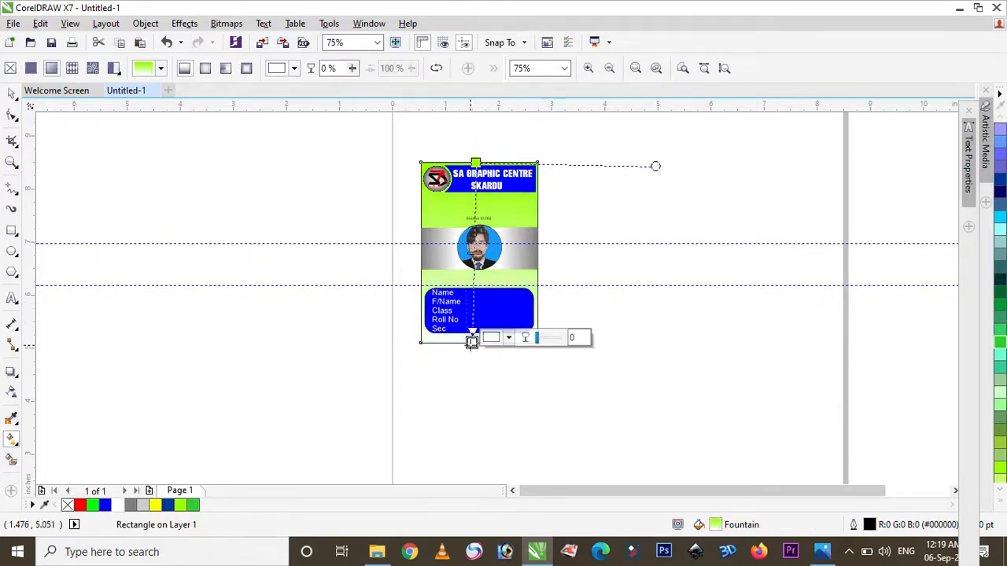
pyautogui.moveTo(469, 342); pyautogui.dragTo(471, 258)
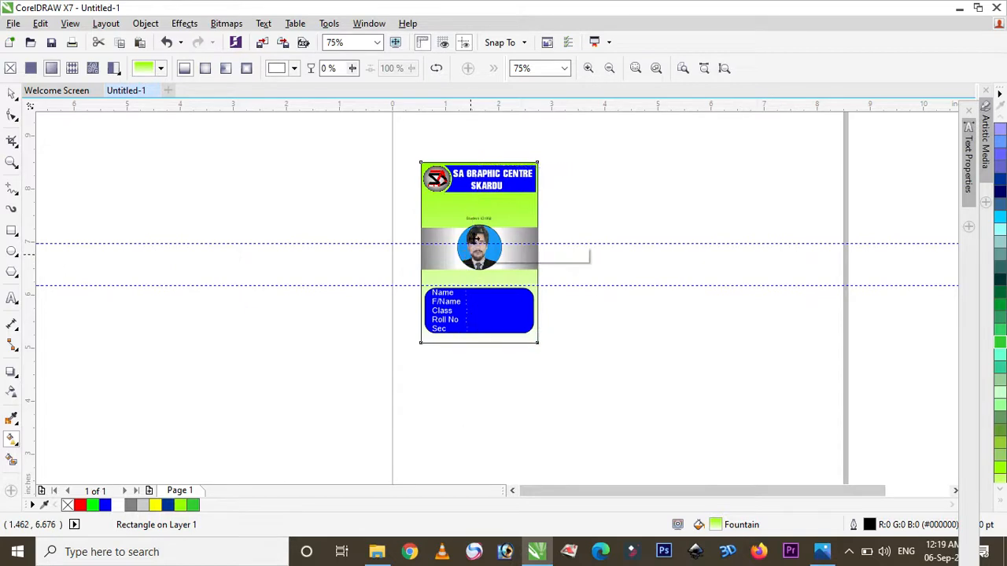
pyautogui.moveTo(472, 163); pyautogui.dragTo(469, 347)
pyautogui.moveTo(470, 260); pyautogui.dragTo(468, 155)
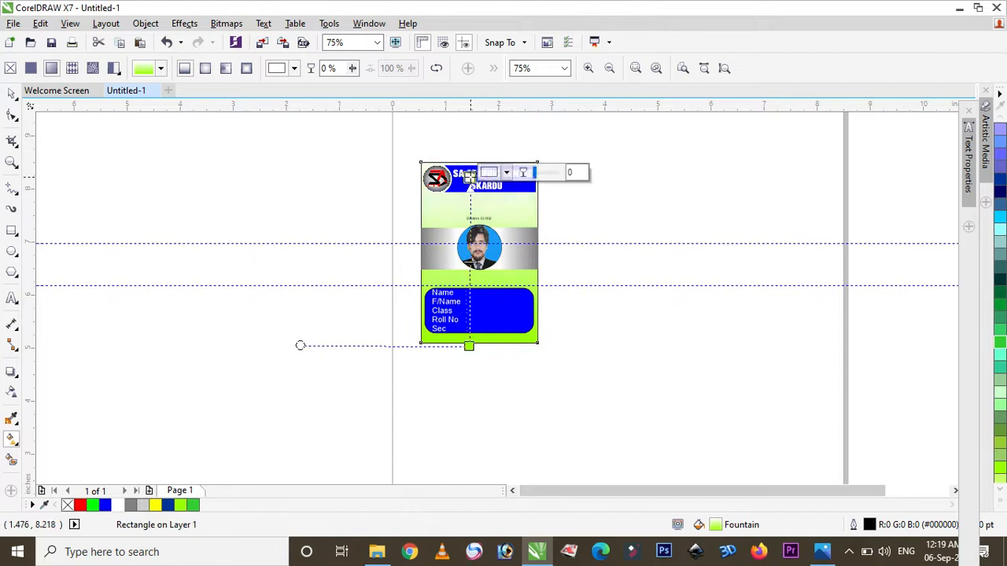
# - Change the white end colour of the background's fountain fill to dark green
pyautogui.scroll(1, 470, 179)
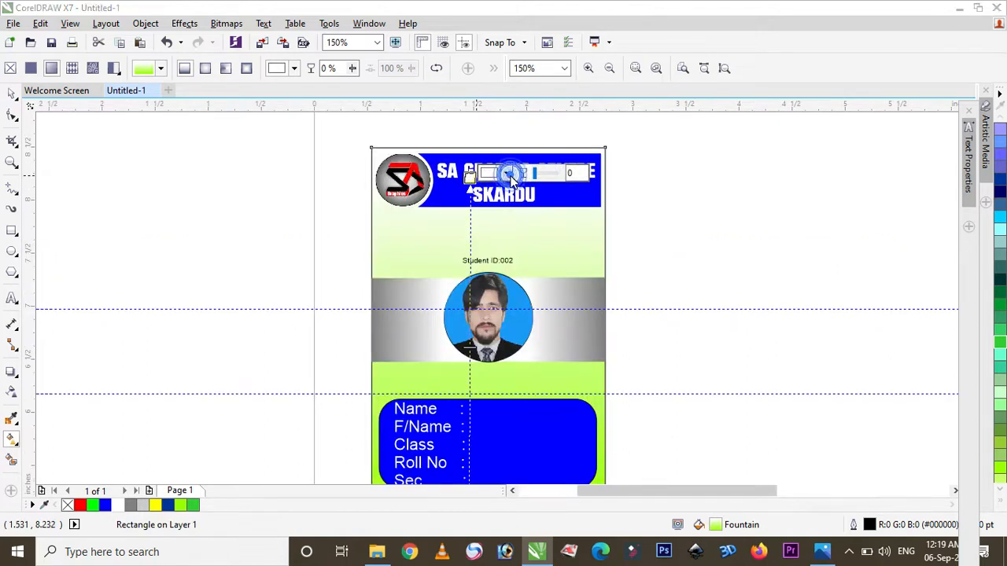
pyautogui.click(504, 173)
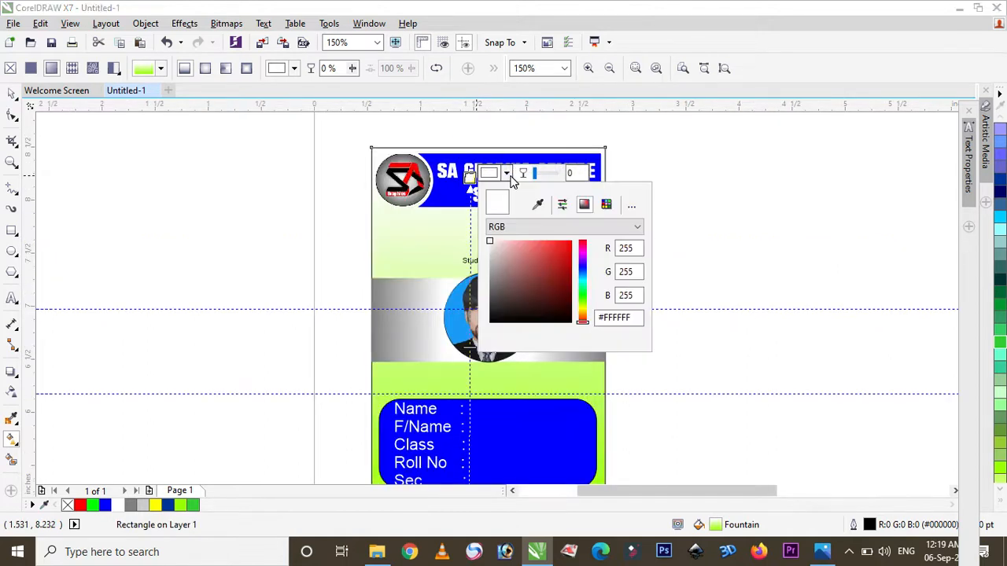
pyautogui.click(579, 301)
pyautogui.click(568, 285)
pyautogui.moveTo(569, 287)
pyautogui.mouseDown()
pyautogui.moveTo(571, 277)
pyautogui.moveTo(572, 288)
pyautogui.mouseUp()
pyautogui.click(311, 240)
pyautogui.click(309, 241)
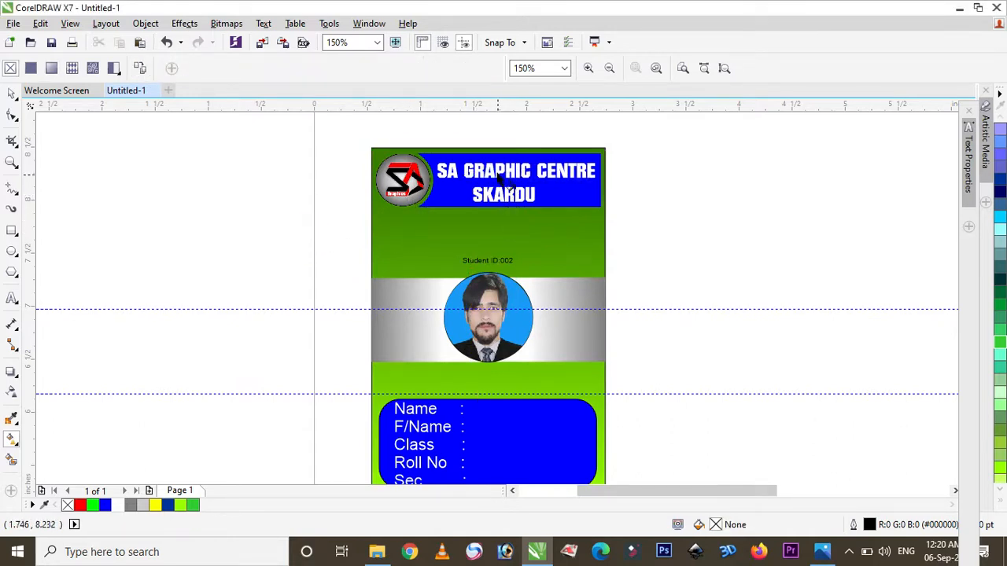
# - Draw a rectangle around the Student ID line and adjust it to about 0.563 by 0.117 in, centred at X 1.636, Y 7.435 in
pyautogui.scroll(-1, 498, 180)
pyautogui.scroll(1, 467, 211)
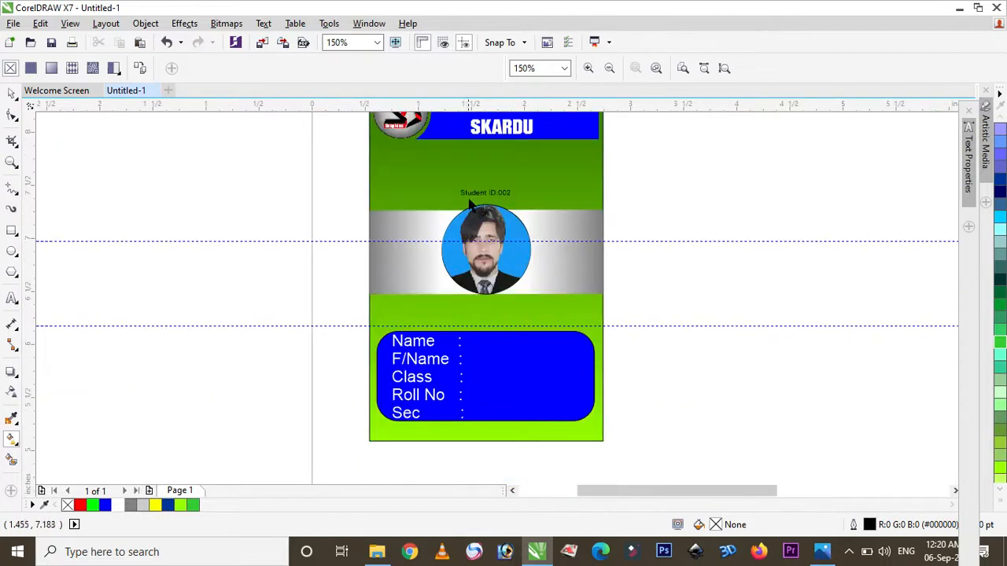
pyautogui.click(12, 94)
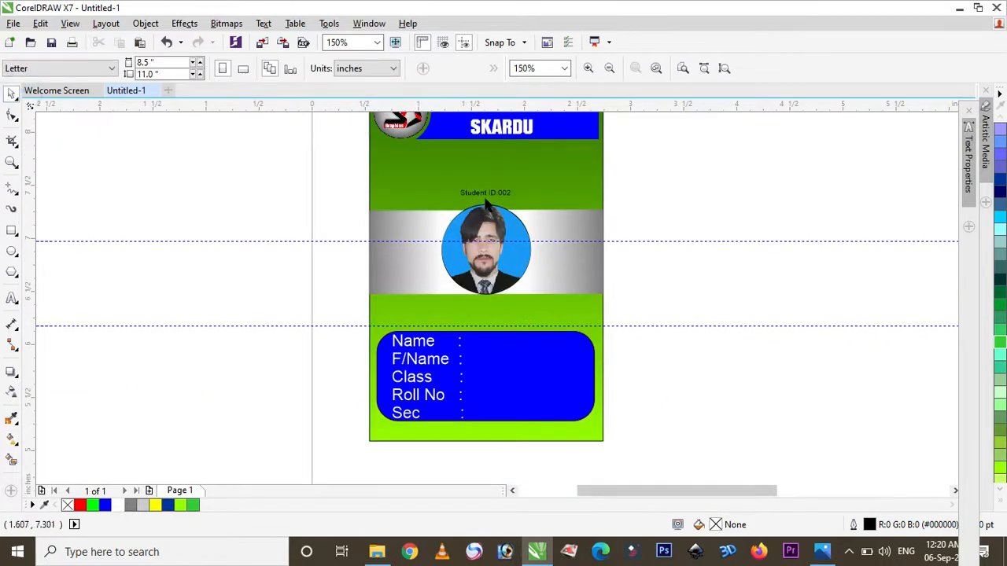
pyautogui.scroll(2, 486, 204)
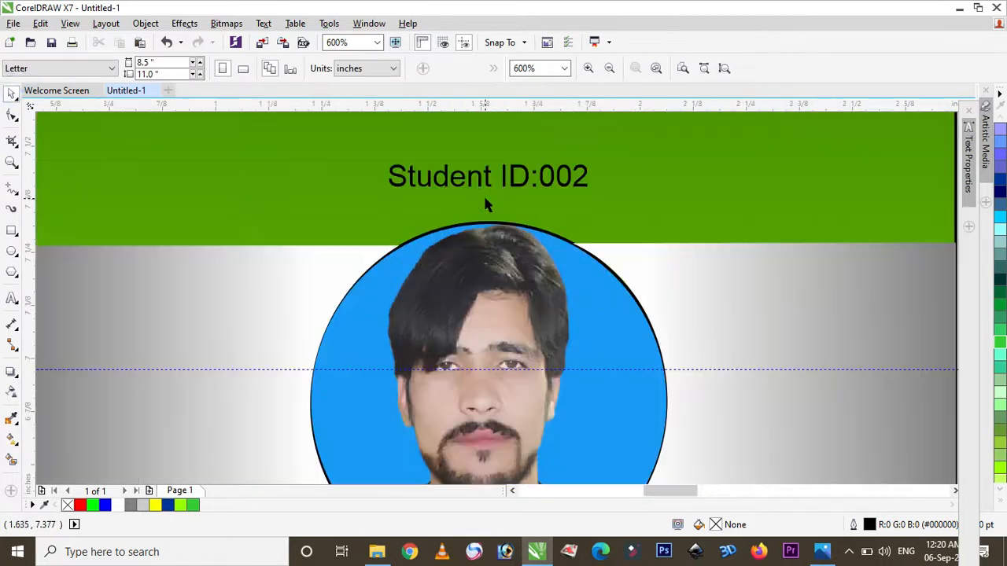
pyautogui.click(12, 230)
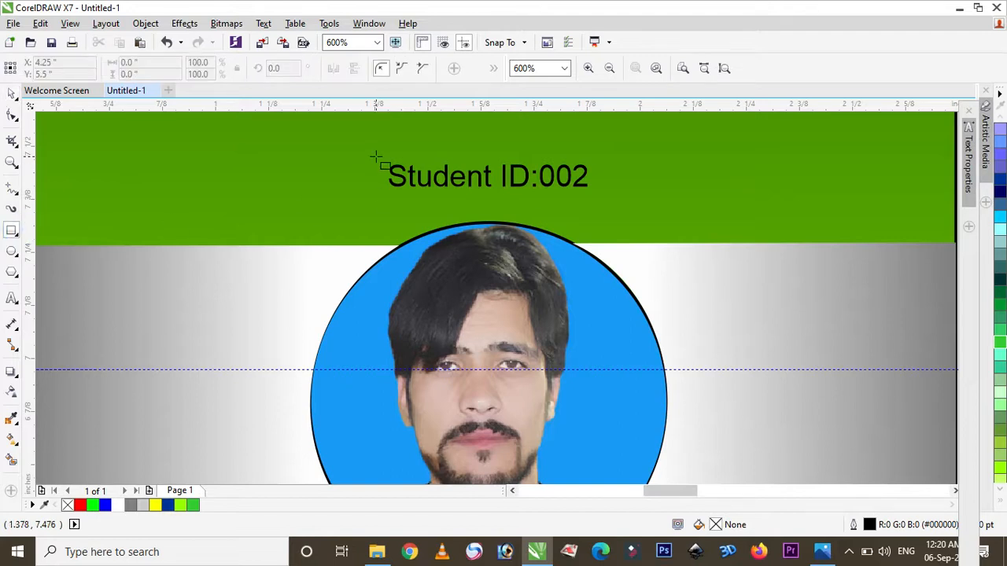
pyautogui.moveTo(375, 152); pyautogui.dragTo(426, 179)
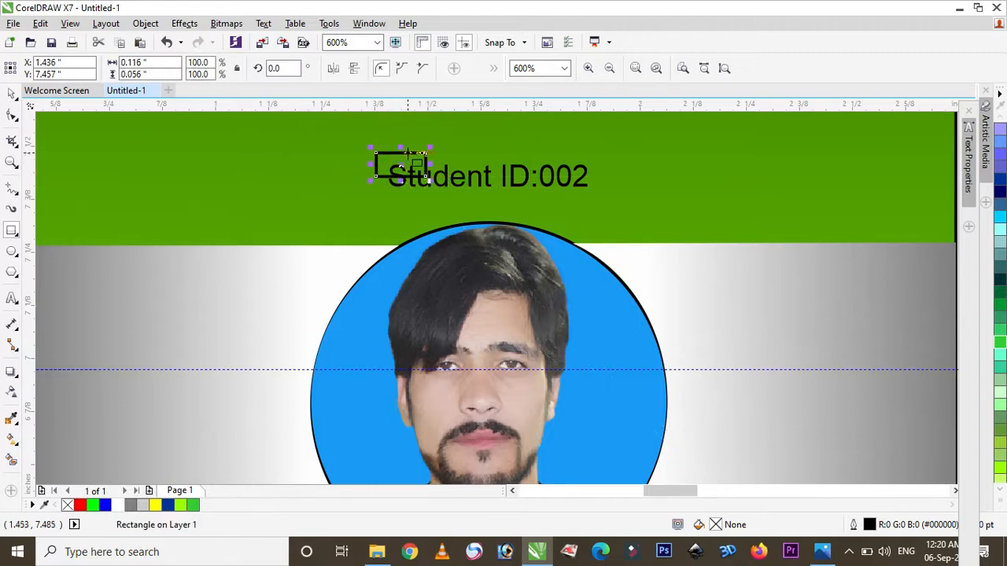
pyautogui.click(12, 93)
pyautogui.moveTo(407, 164); pyautogui.dragTo(606, 192)
pyautogui.press('Down')
pyautogui.press('Down')
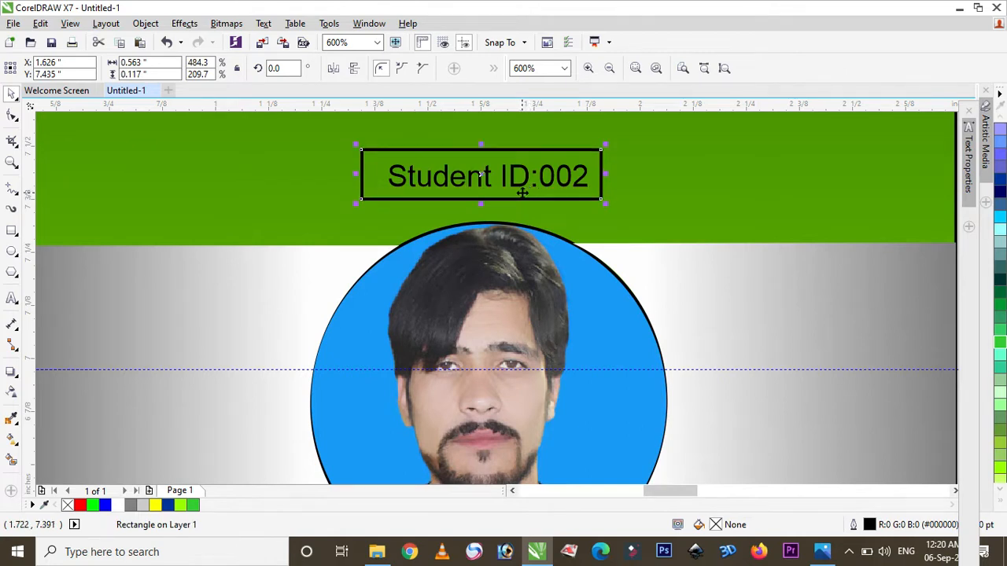
pyautogui.press('Right')
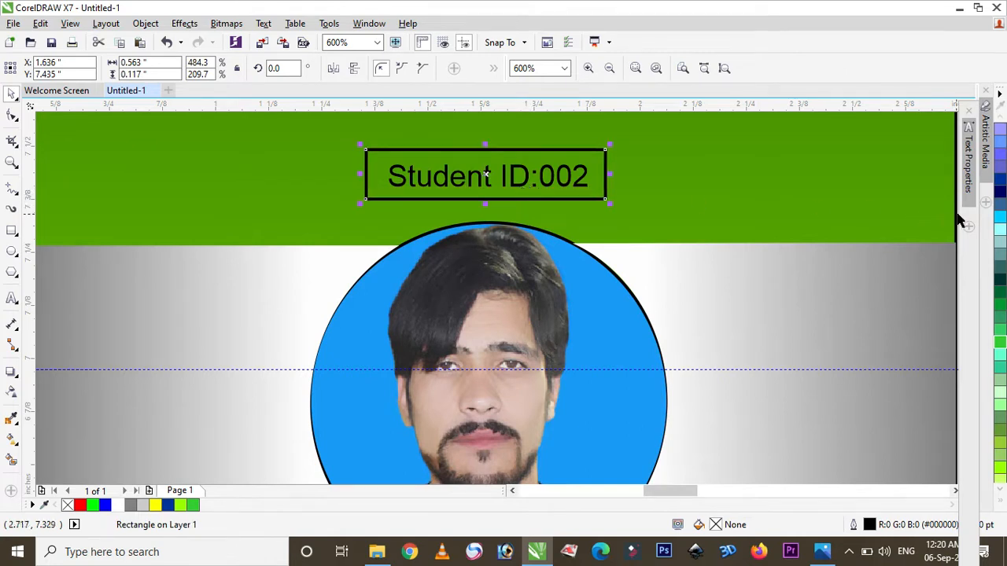
# - Fill the Student ID rectangle with navy blue (#003399), send it behind the Student ID text and colour that text white
pyautogui.scroll(-2, 839, 242)
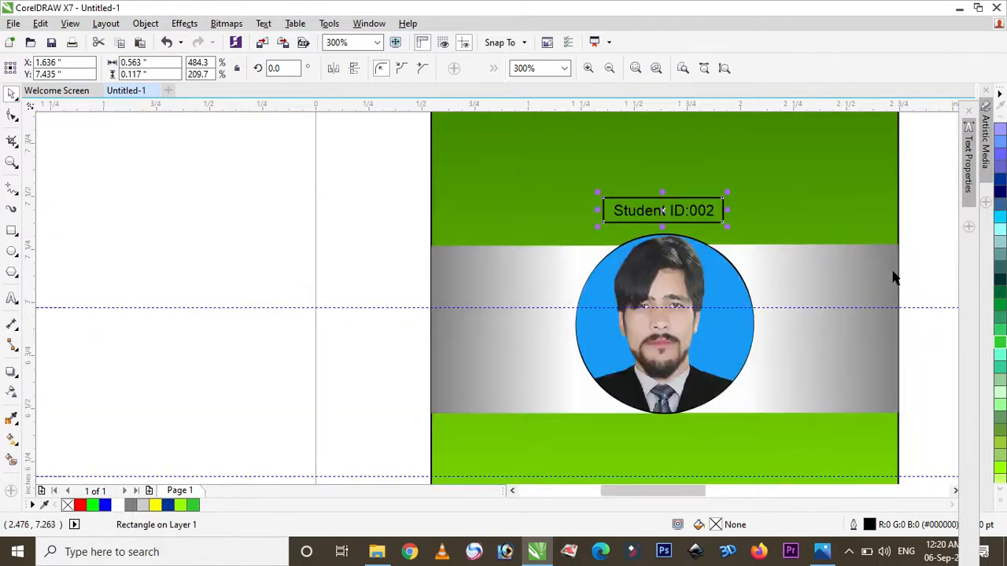
pyautogui.click(167, 506)
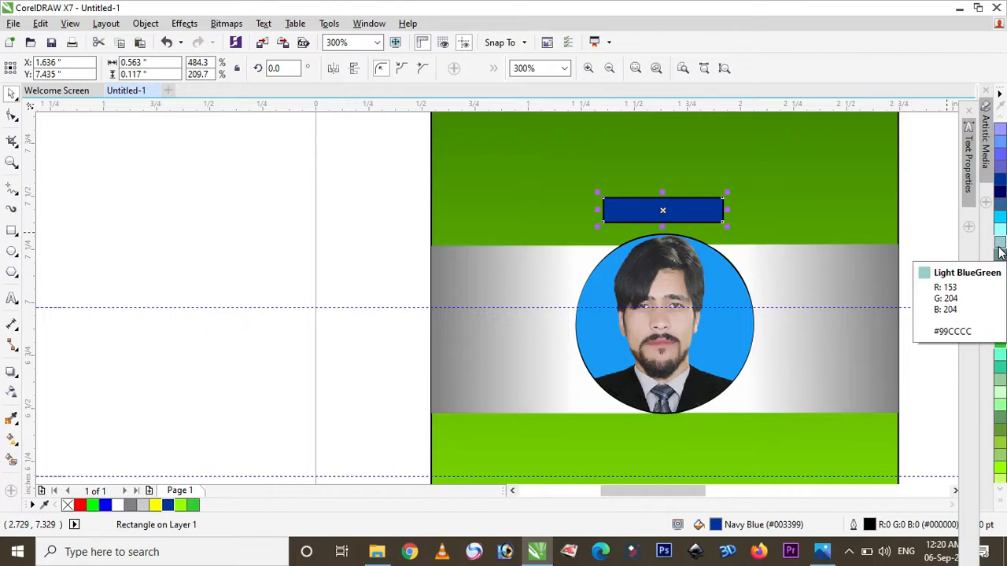
pyautogui.hotkey('ctrl', 'pagedown')
pyautogui.doubleClick(703, 212)
pyautogui.click(710, 223)
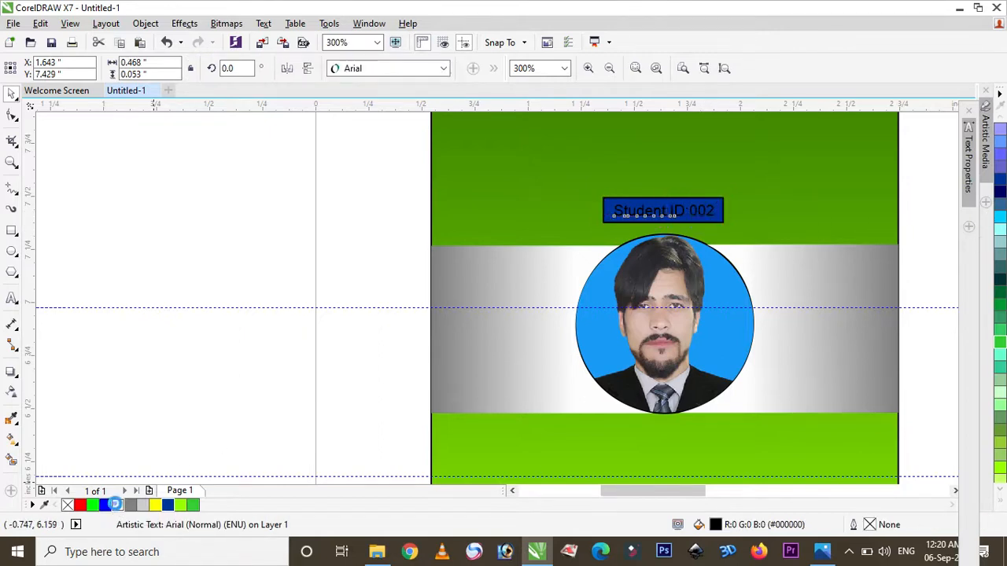
pyautogui.click(115, 504)
pyautogui.click(272, 247)
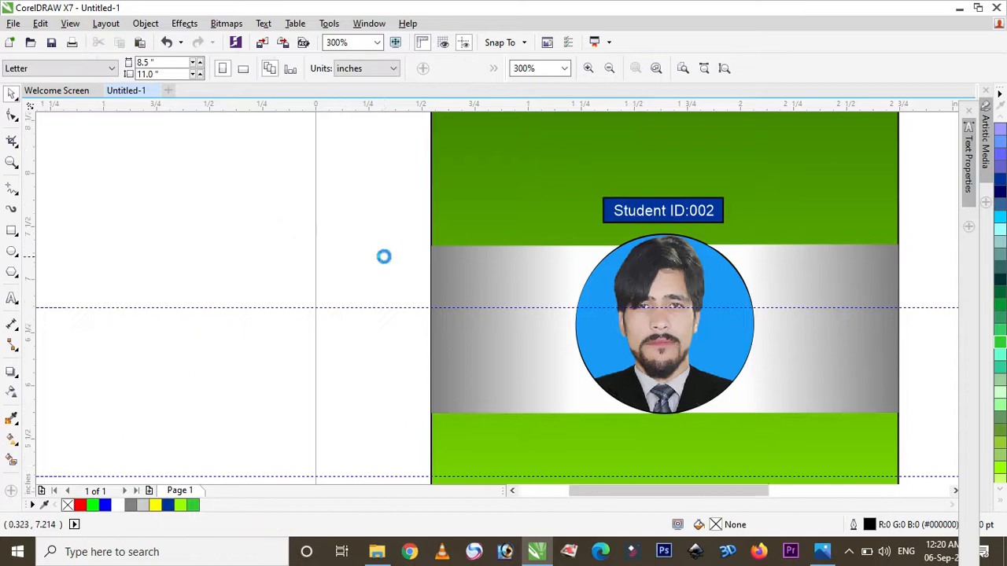
# - Delete both horizontal guidelines crossing the card
pyautogui.scroll(-2, 382, 258)
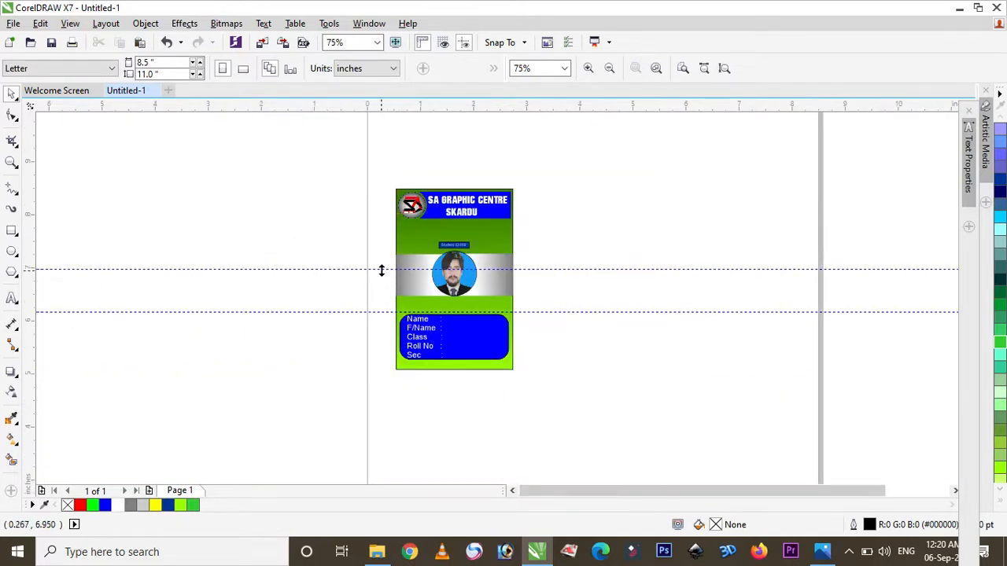
pyautogui.click(375, 269)
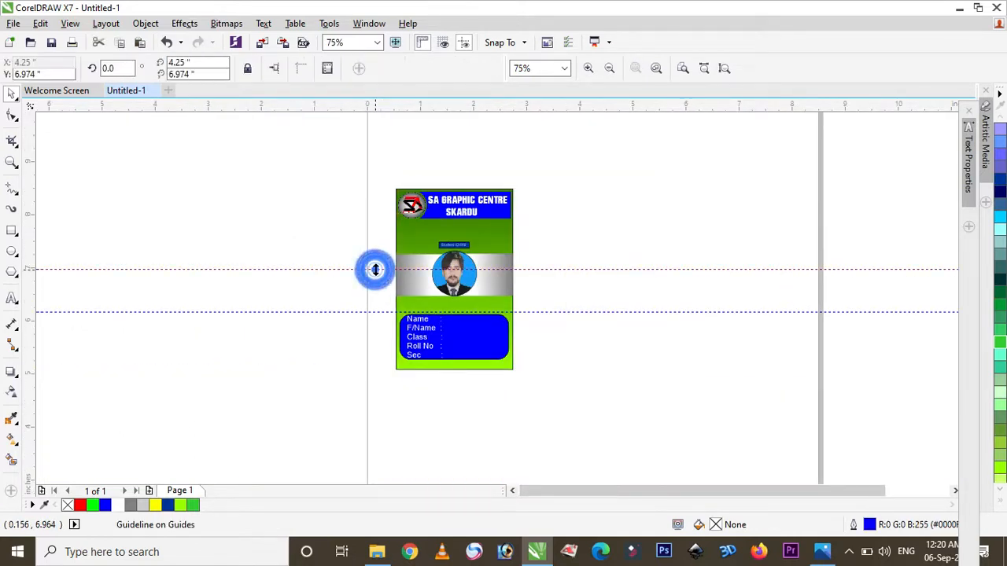
pyautogui.press('Delete')
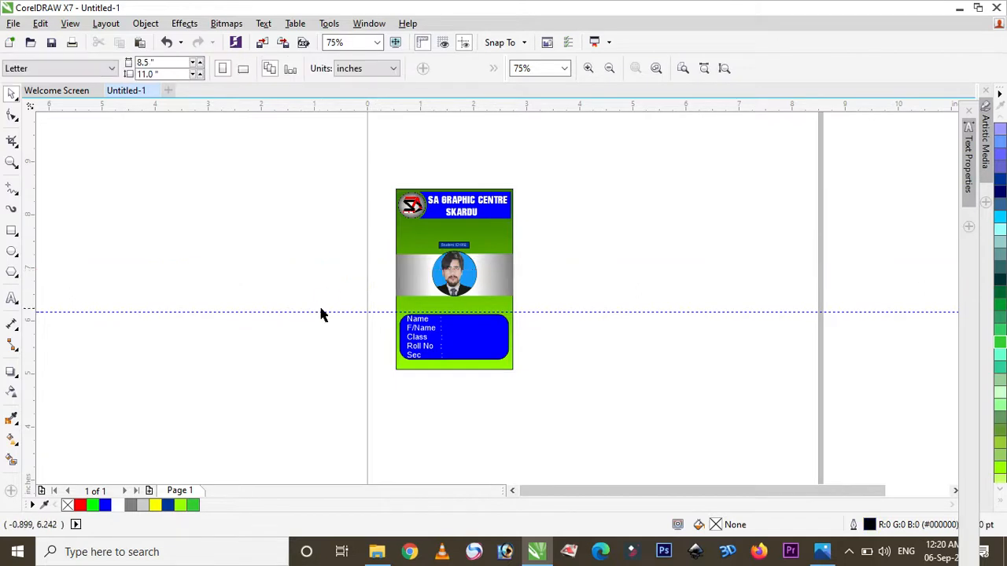
pyautogui.click(323, 312)
pyautogui.press('Delete')
# - Add the artistic text "Issue Date:" in Arial near the card's lower left corner
pyautogui.scroll(2, 415, 358)
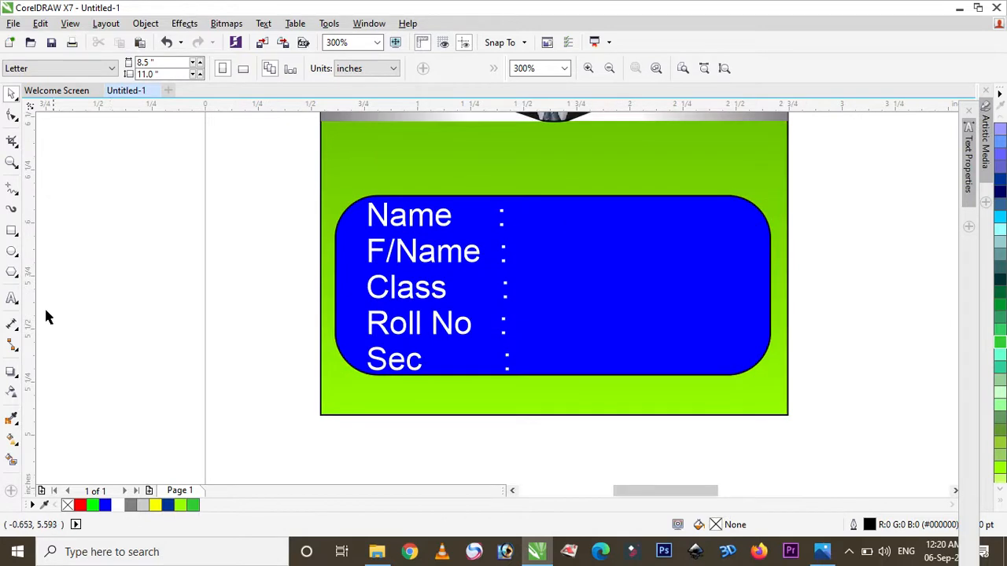
pyautogui.click(11, 297)
pyautogui.click(270, 445)
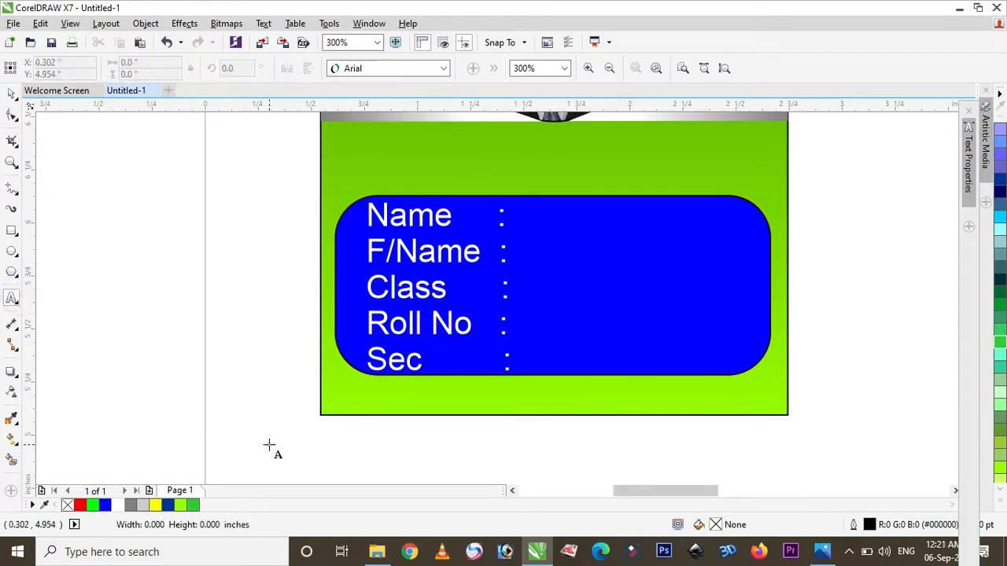
pyautogui.write('Issue')
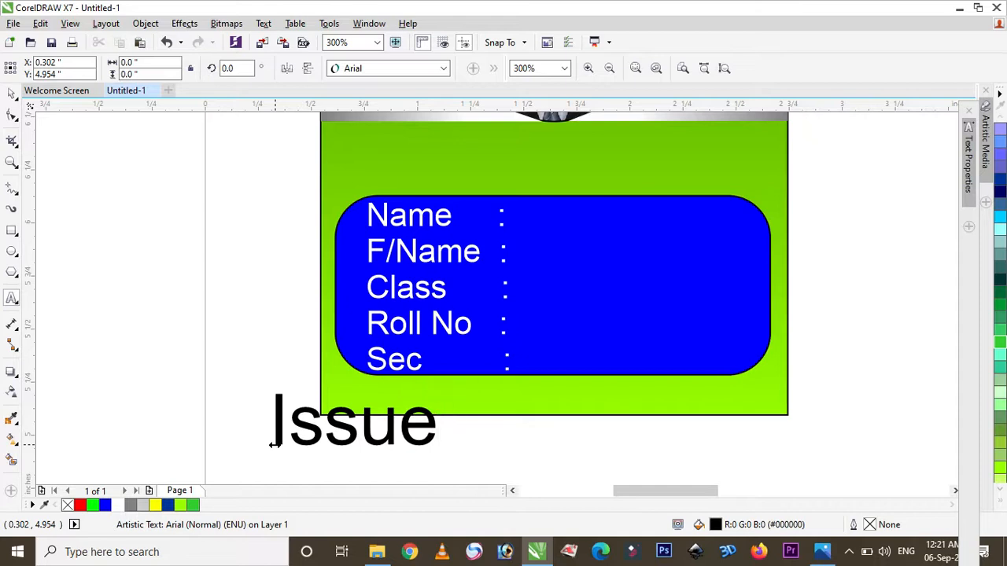
pyautogui.write(' Date')
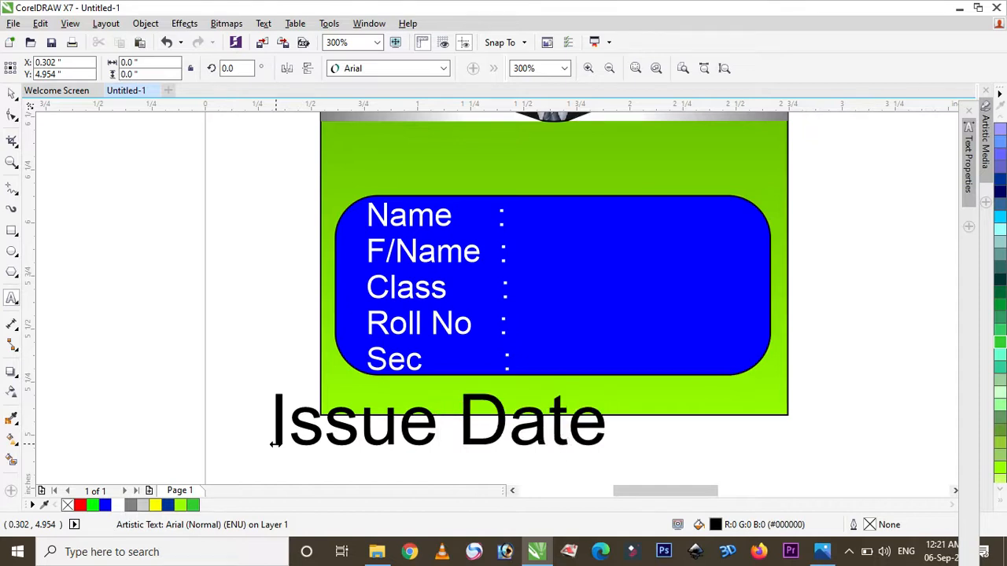
pyautogui.write(':')
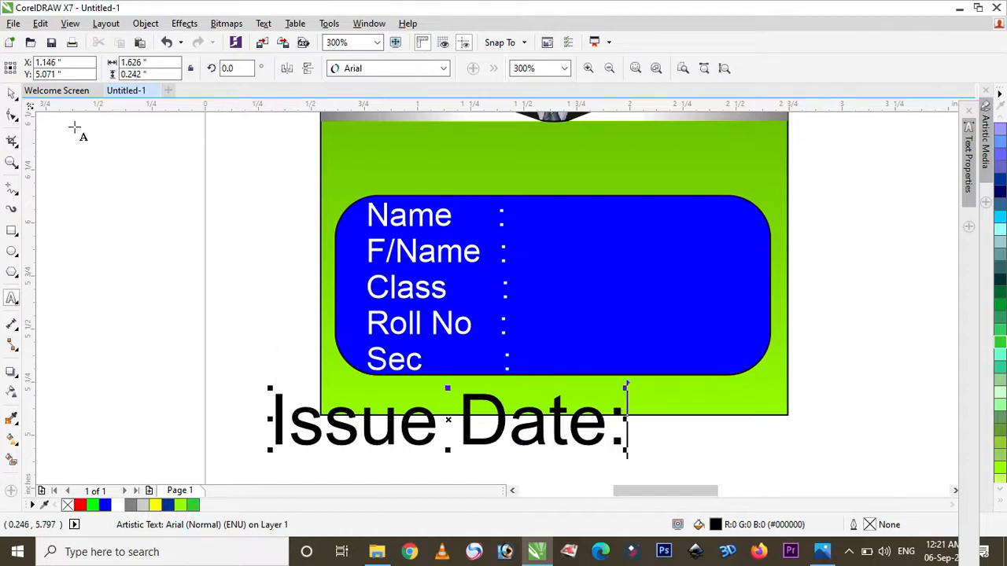
# - Shrink the "Issue Date:" text to about 0.307 by 0.046 in and place it below the details box at X 0.768, Y 5.172 in
pyautogui.click(14, 98)
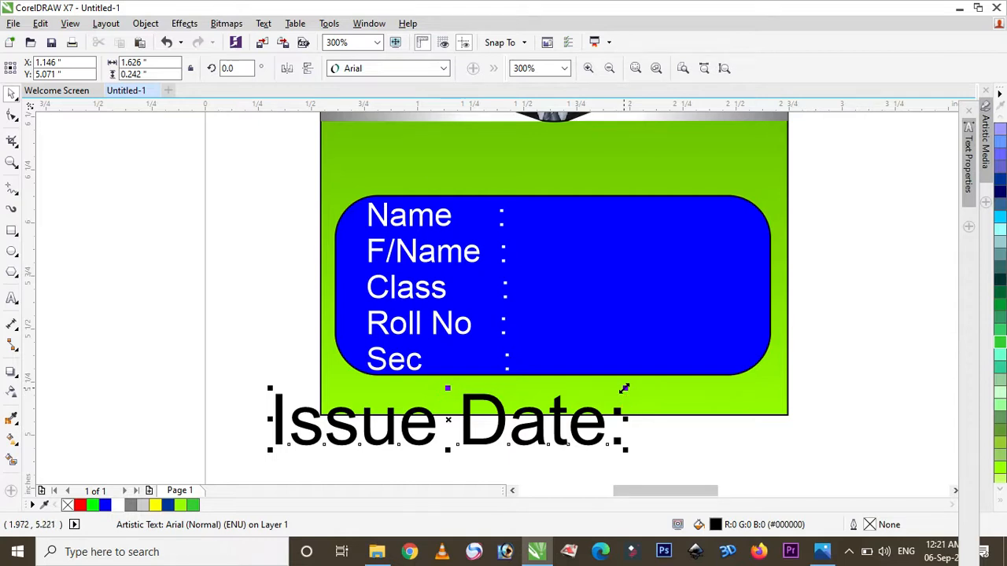
pyautogui.moveTo(623, 389); pyautogui.dragTo(604, 406)
pyautogui.moveTo(450, 421); pyautogui.dragTo(369, 398)
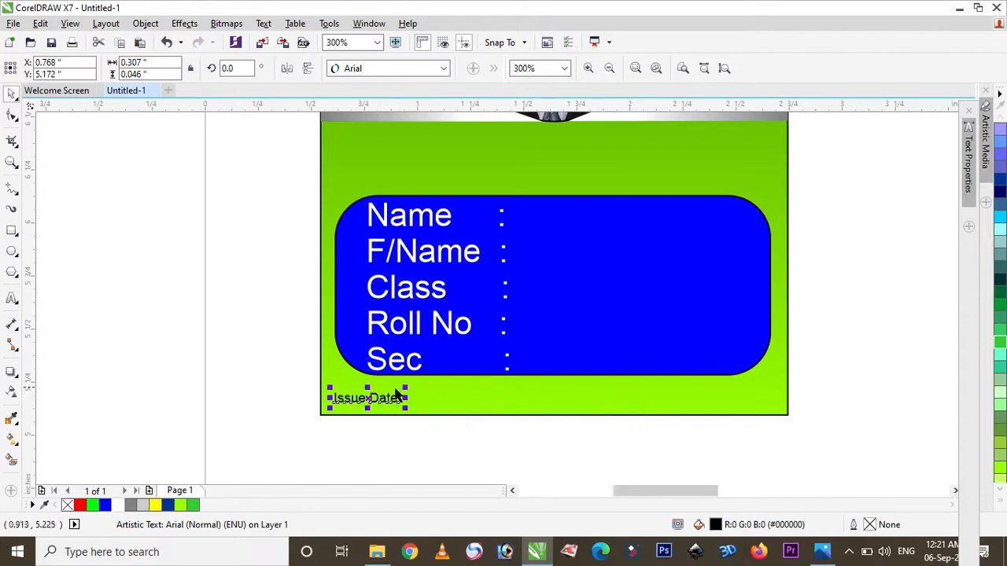
pyautogui.scroll(-2, 534, 321)
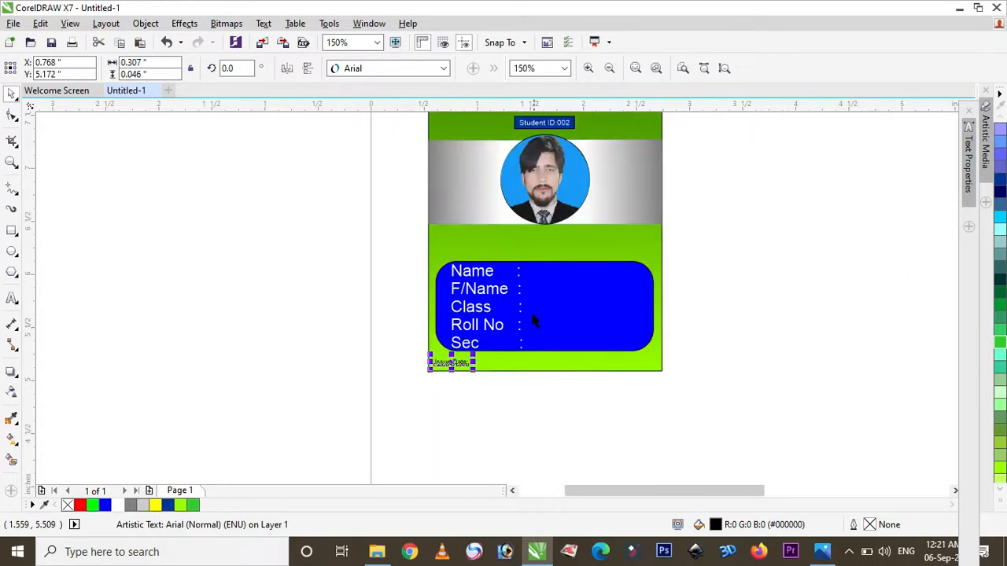
pyautogui.scroll(1, 539, 235)
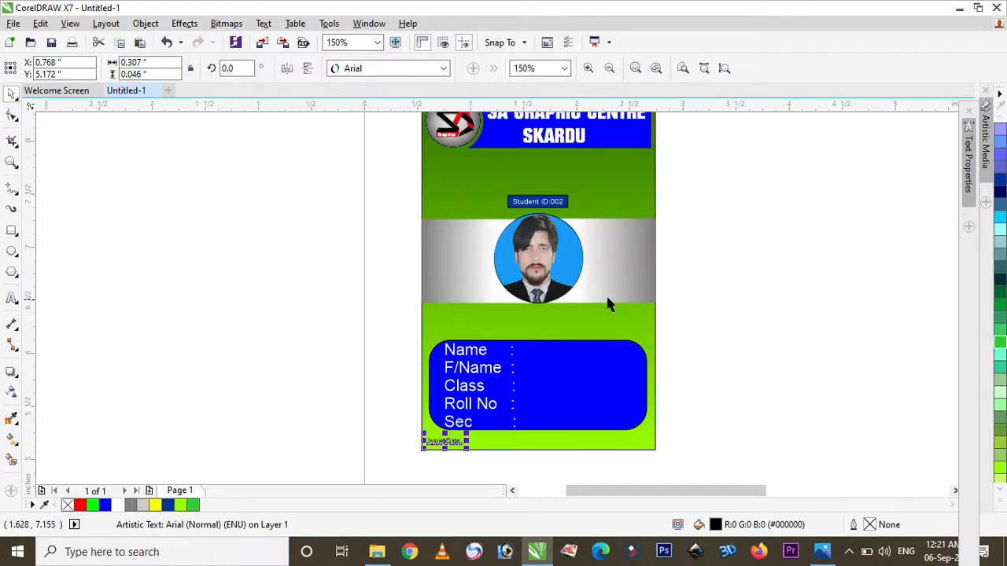
pyautogui.scroll(-1, 616, 298)
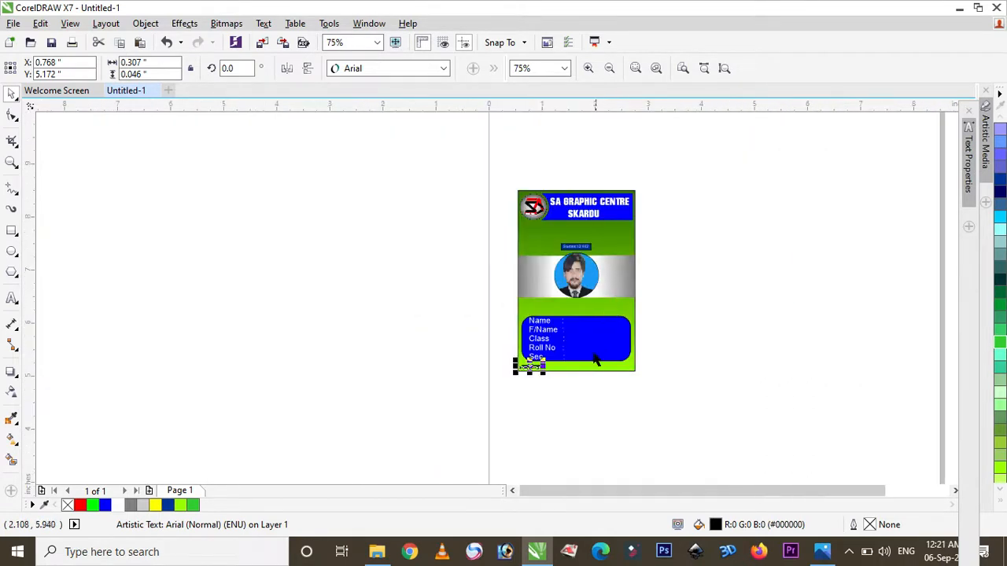
# - Try a uniform transparency of 44 on the blue details box and reset it to 0
pyautogui.scroll(1, 590, 357)
pyautogui.scroll(1, 559, 339)
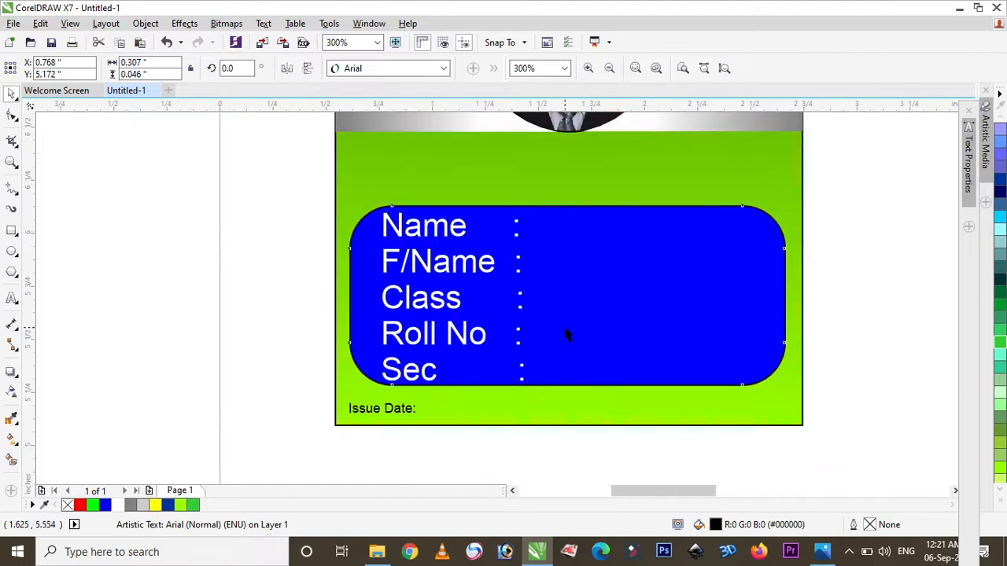
pyautogui.click(563, 324)
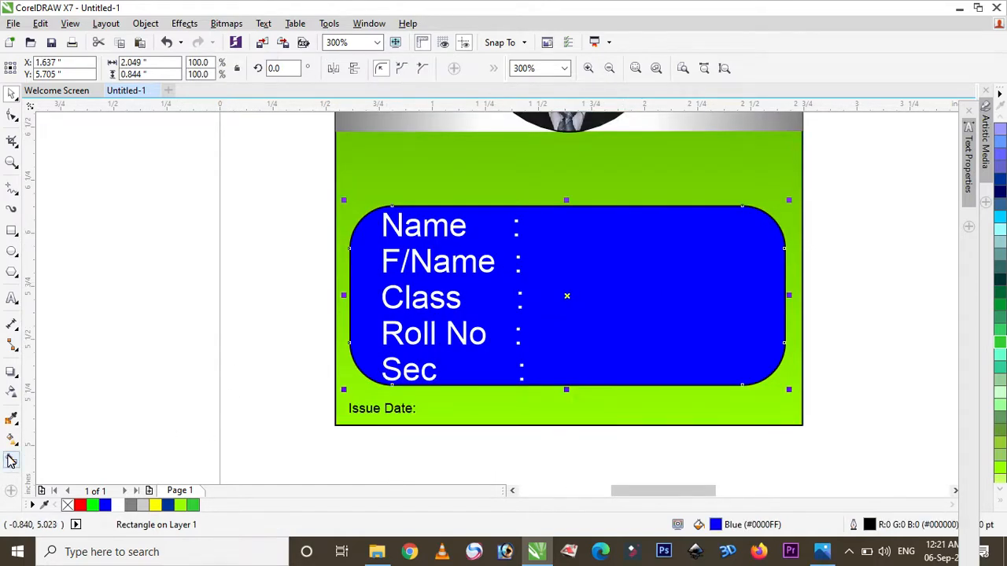
pyautogui.click(11, 391)
pyautogui.moveTo(542, 409); pyautogui.dragTo(557, 410)
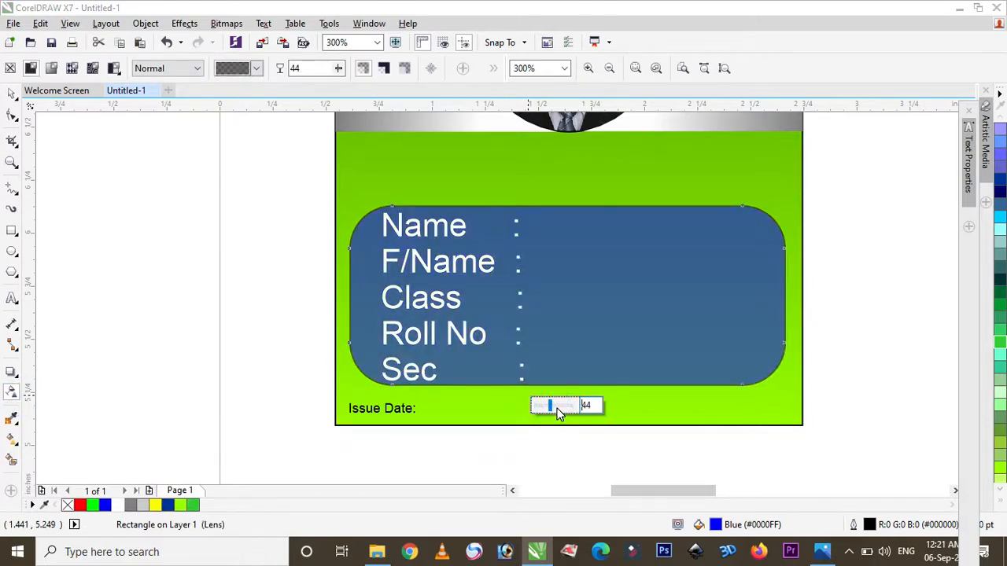
pyautogui.scroll(-2, 557, 412)
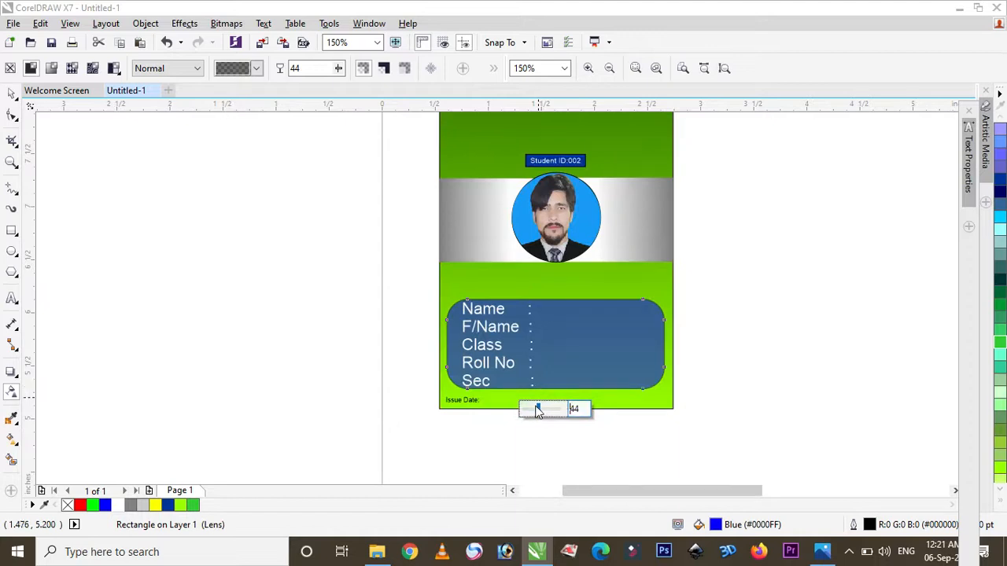
pyautogui.moveTo(538, 410); pyautogui.dragTo(480, 418)
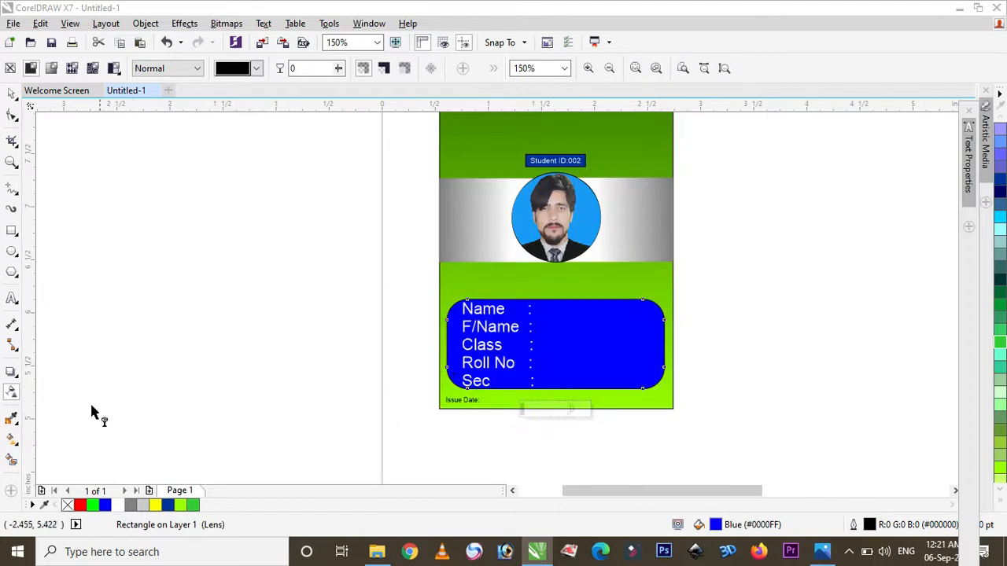
# - Try a linear fountain fill across the details box from blue at its right edge to cyan (#00E6FF) at its left, and undo it
pyautogui.click(11, 438)
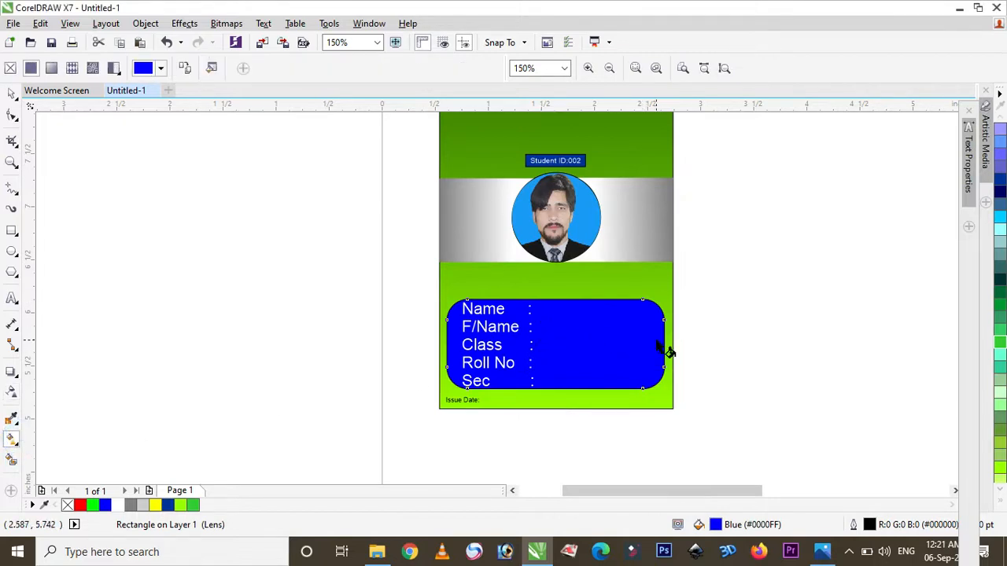
pyautogui.moveTo(661, 342); pyautogui.dragTo(457, 343)
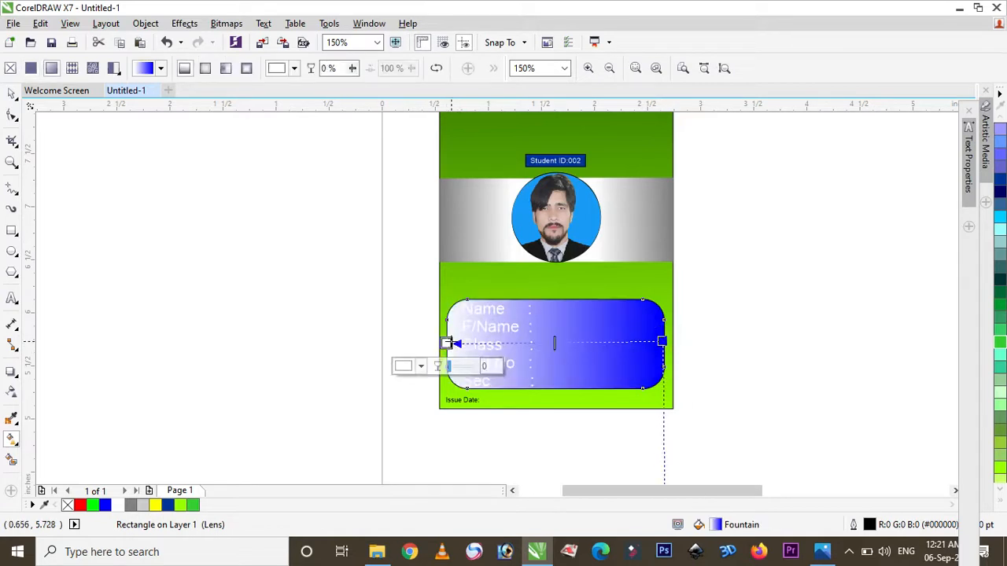
pyautogui.click(422, 367)
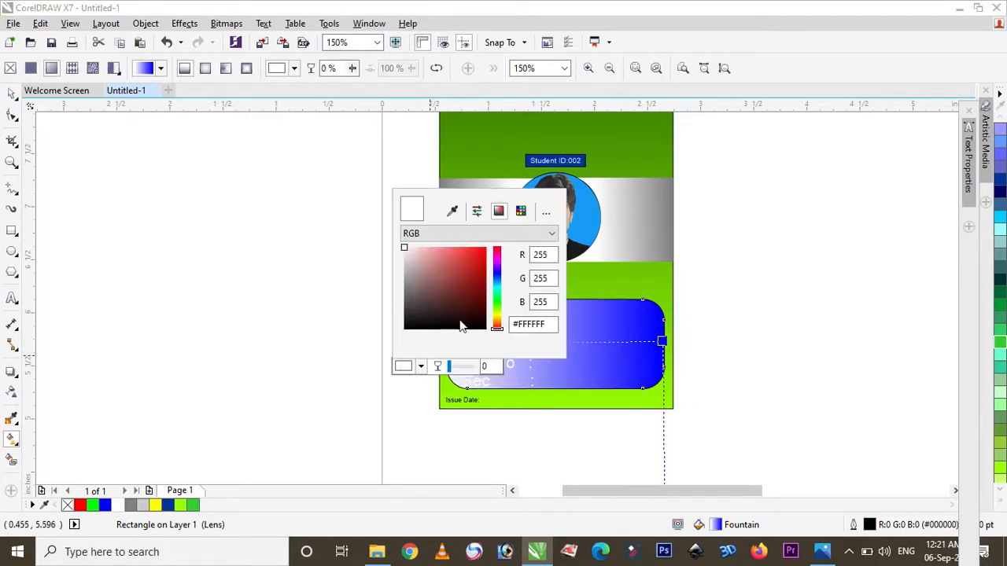
pyautogui.click(497, 279)
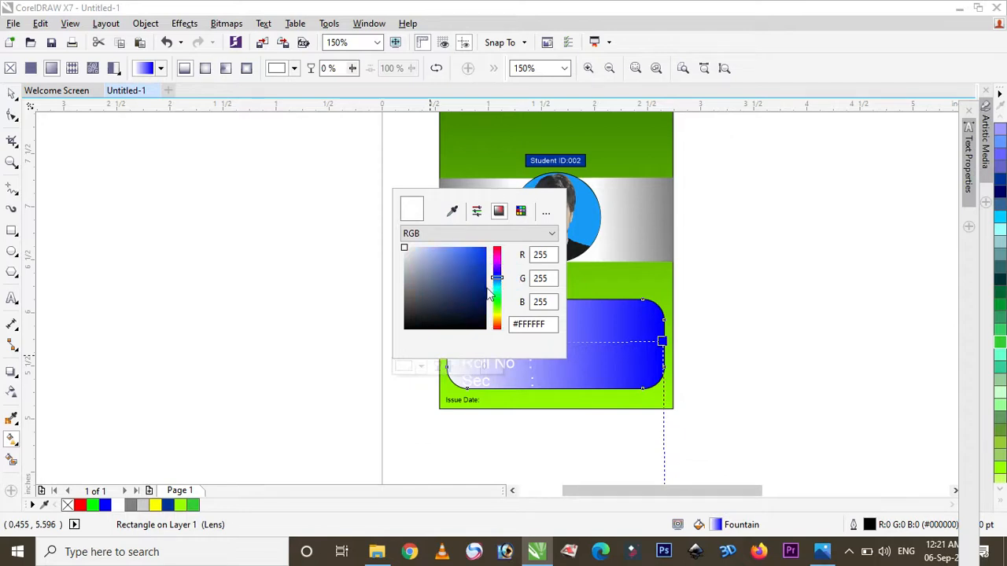
pyautogui.click(497, 286)
pyautogui.moveTo(465, 275); pyautogui.dragTo(486, 247)
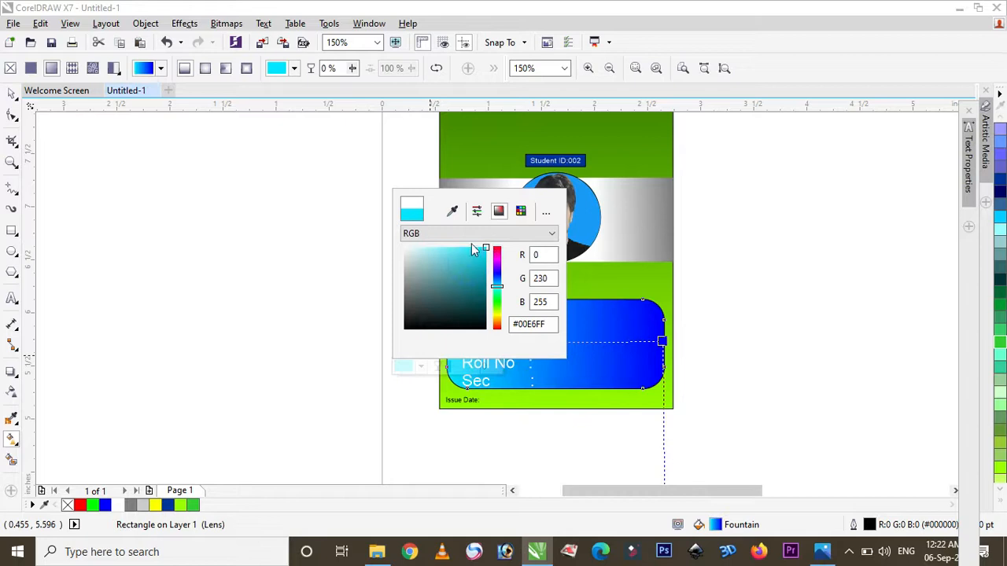
pyautogui.click(325, 265)
pyautogui.click(326, 265)
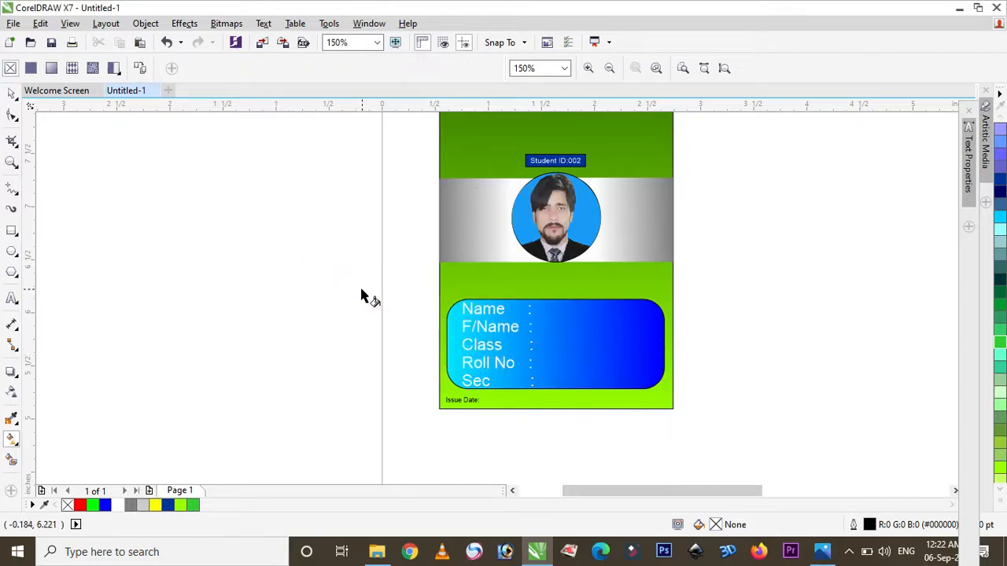
pyautogui.hotkey('ctrl', 'z')
pyautogui.hotkey('ctrl', 'z')
# - Apply a horizontal linear fountain fill to the details box, running from blue at its left edge to bright cyan at its right
pyautogui.click(649, 345)
pyautogui.click(455, 329)
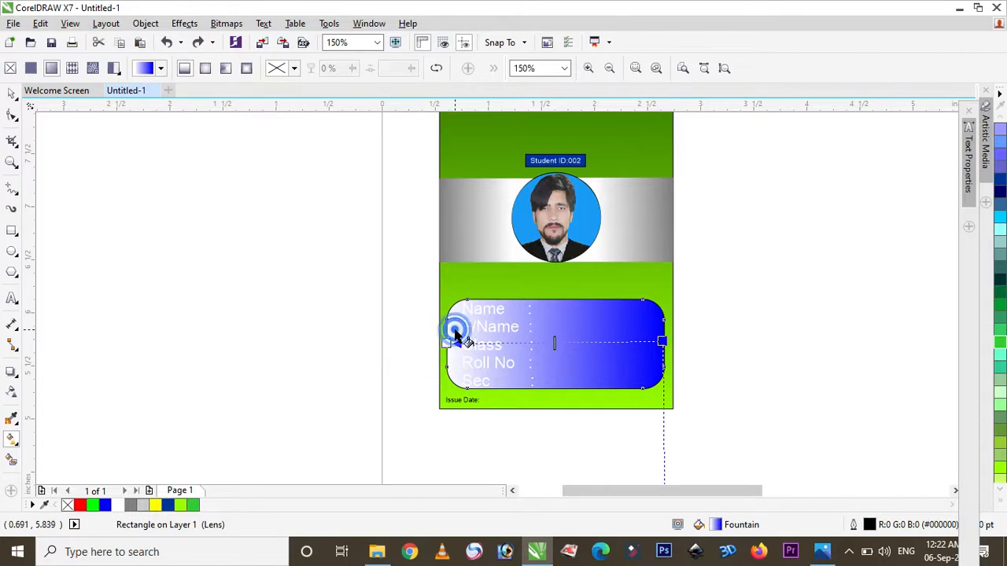
pyautogui.moveTo(455, 330)
pyautogui.mouseDown()
pyautogui.moveTo(593, 341)
pyautogui.moveTo(658, 329)
pyautogui.mouseUp()
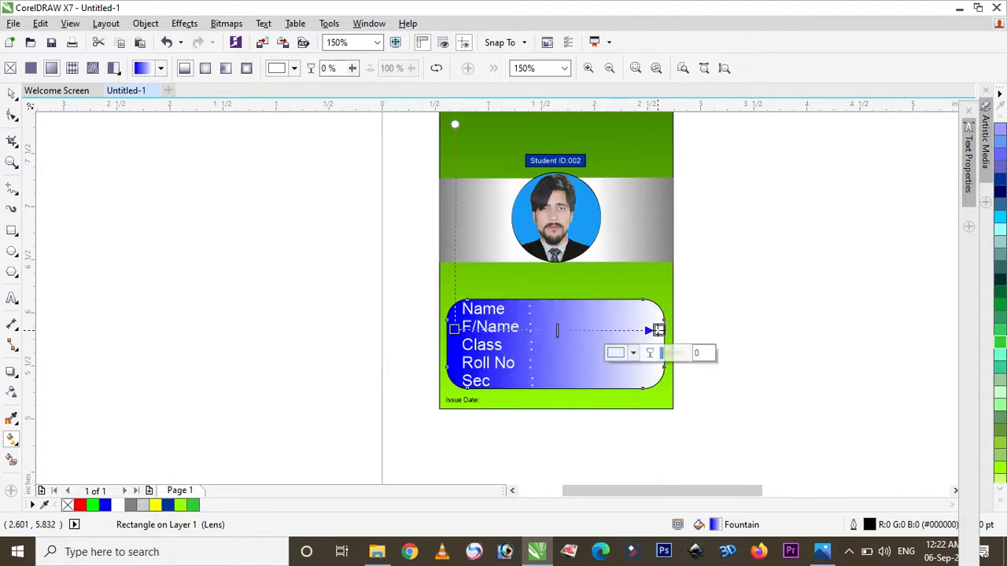
pyautogui.click(632, 352)
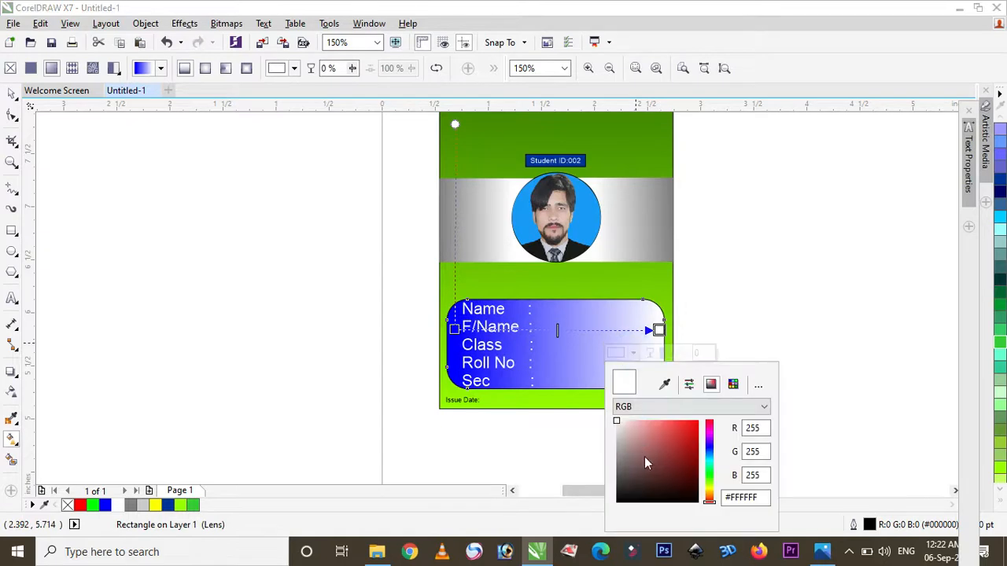
pyautogui.moveTo(708, 466); pyautogui.dragTo(708, 458)
pyautogui.moveTo(656, 436); pyautogui.dragTo(682, 444)
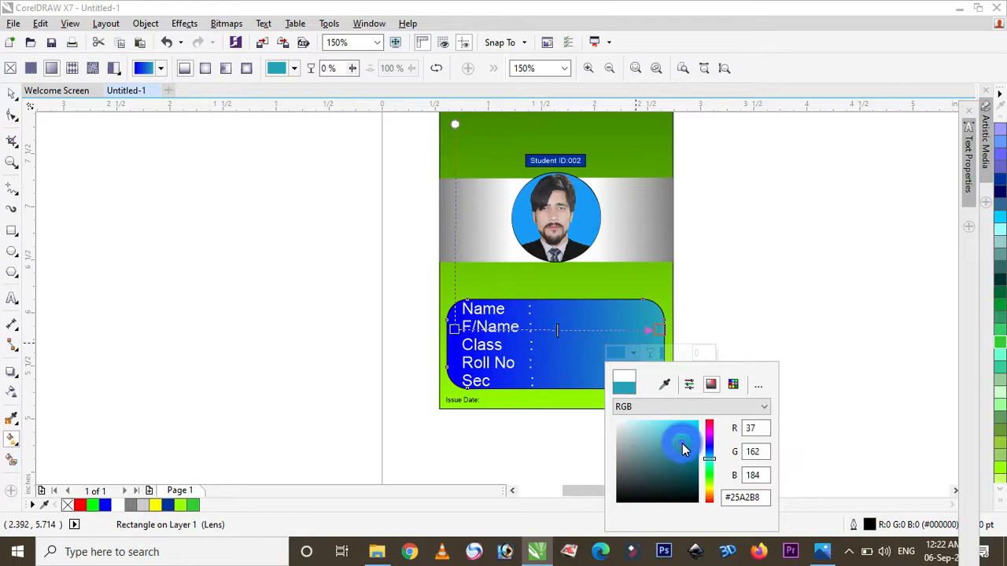
pyautogui.click(694, 427)
pyautogui.click(737, 254)
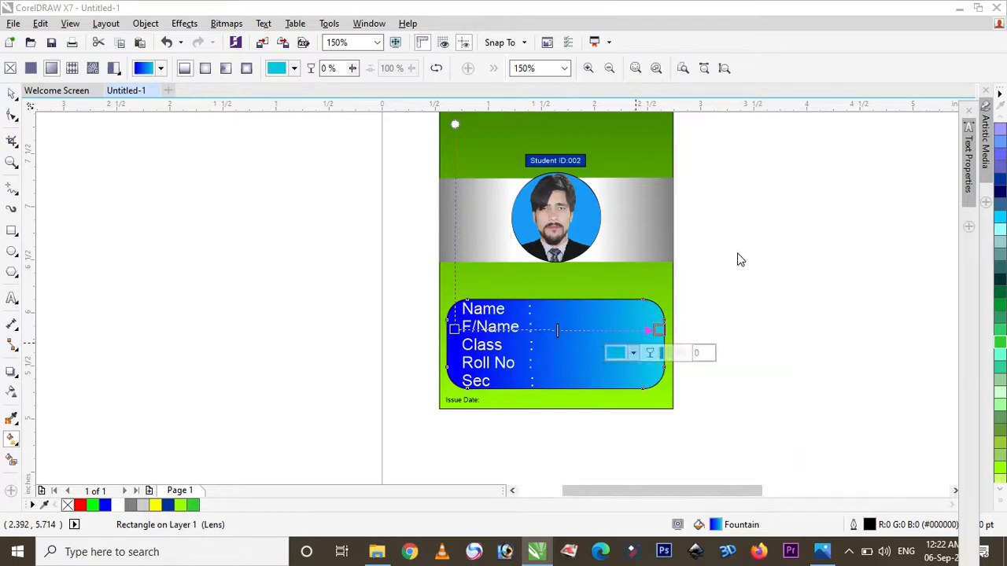
pyautogui.click(737, 253)
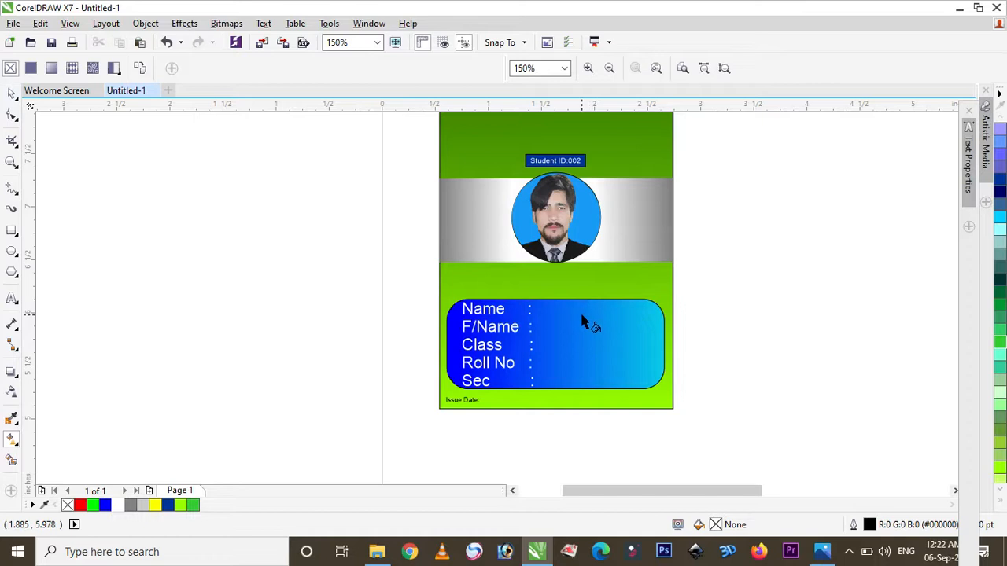
# - Enlarge the circular portrait from its centre to about 1.119 by 1.119 in
pyautogui.click(12, 94)
pyautogui.click(556, 214)
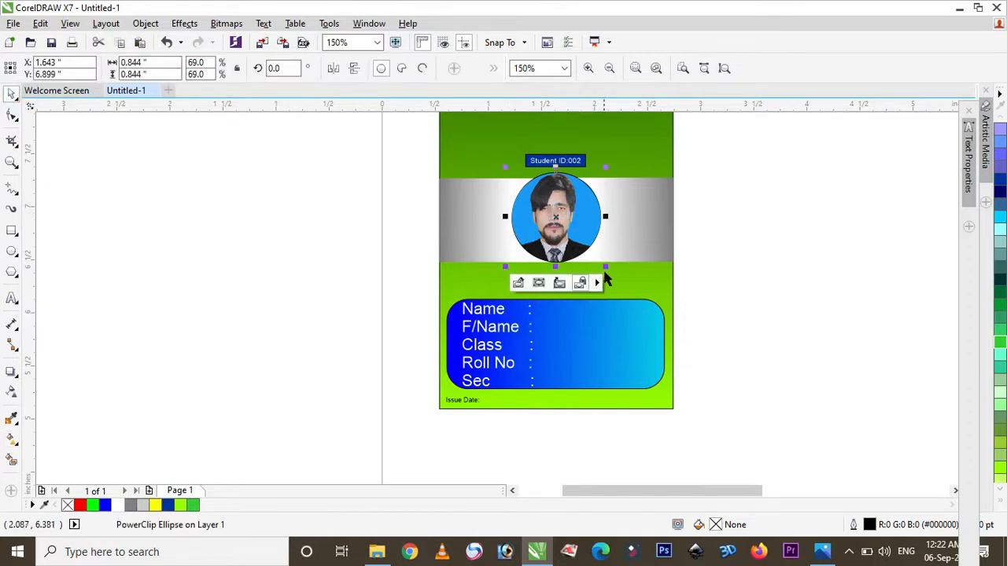
pyautogui.moveTo(606, 269); pyautogui.dragTo(621, 292)
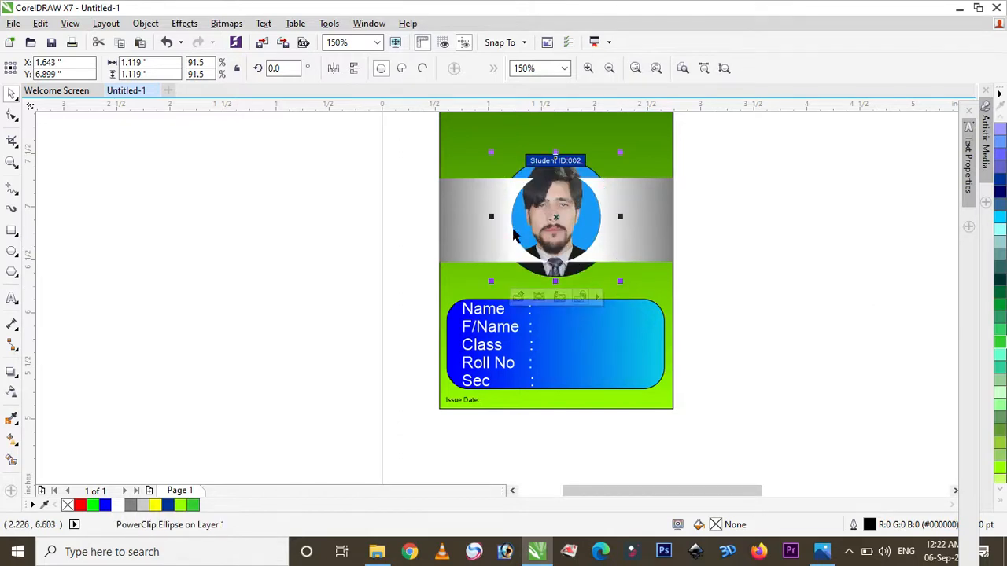
# - Try sending both grey gradient bands to the back, and bring the portrait circle to the front instead
pyautogui.click(457, 216)
pyautogui.keyDown('shift'); pyautogui.click(614, 225); pyautogui.keyUp('shift')
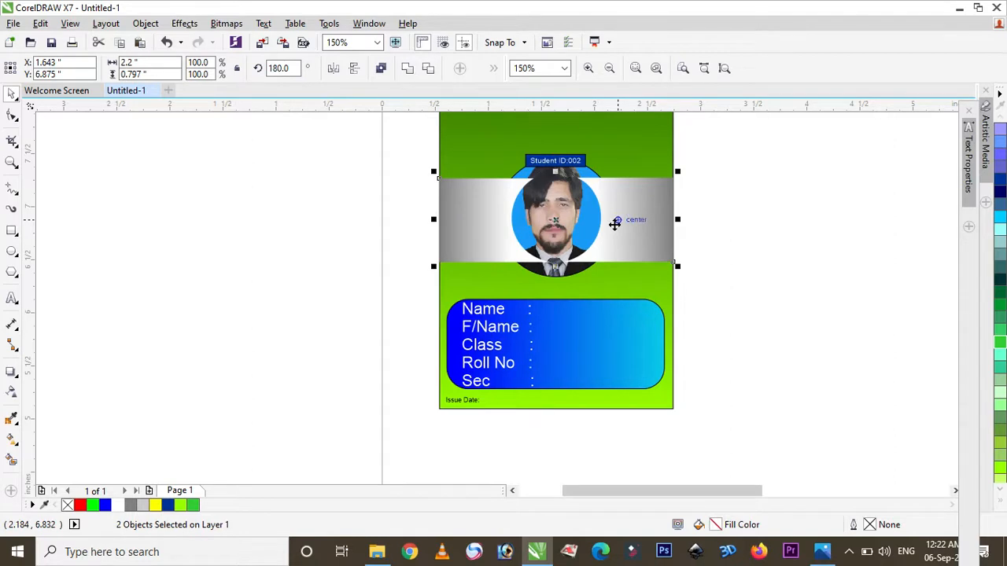
pyautogui.hotkey('shift', 'pagedown')
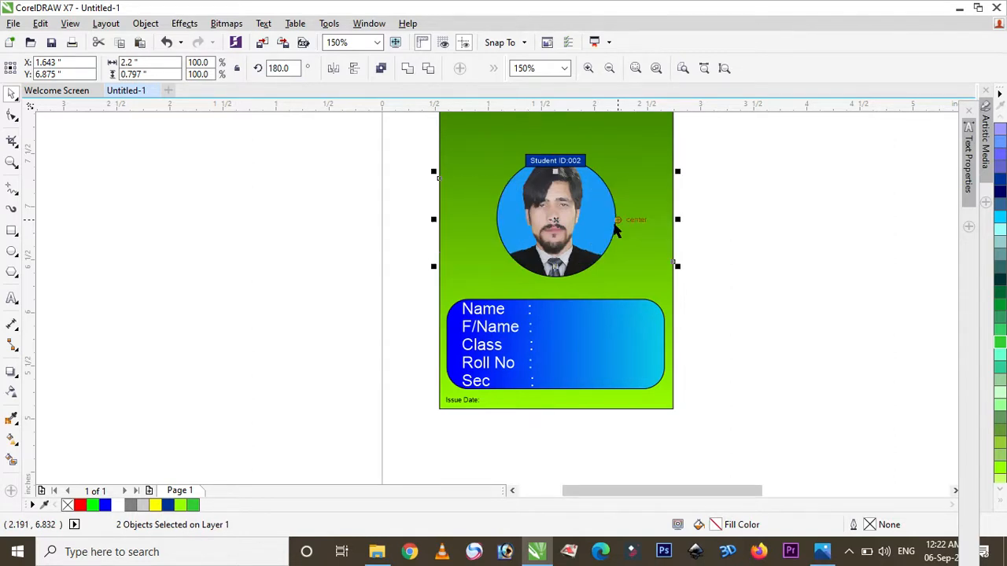
pyautogui.hotkey('ctrl', 'pageup')
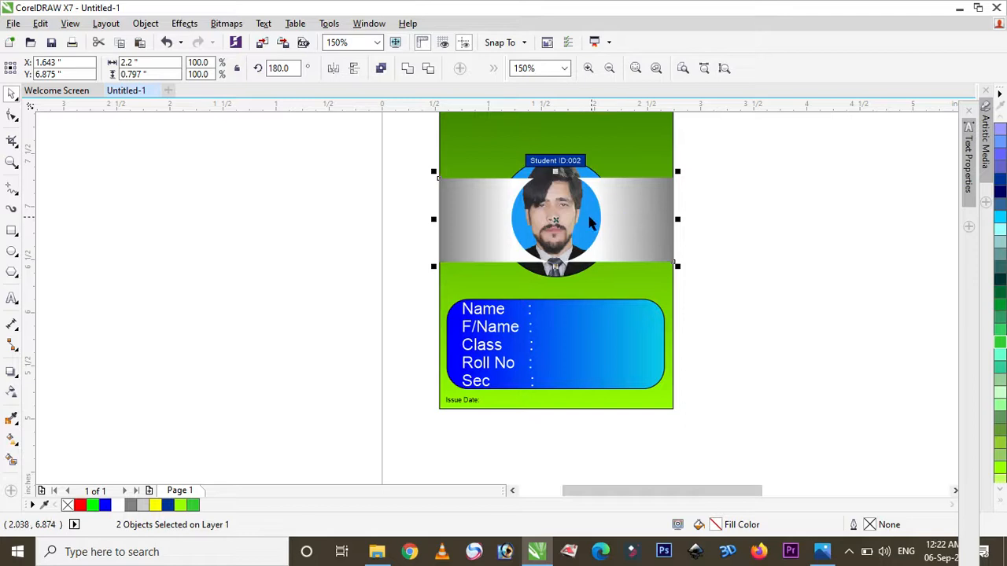
pyautogui.click(591, 224)
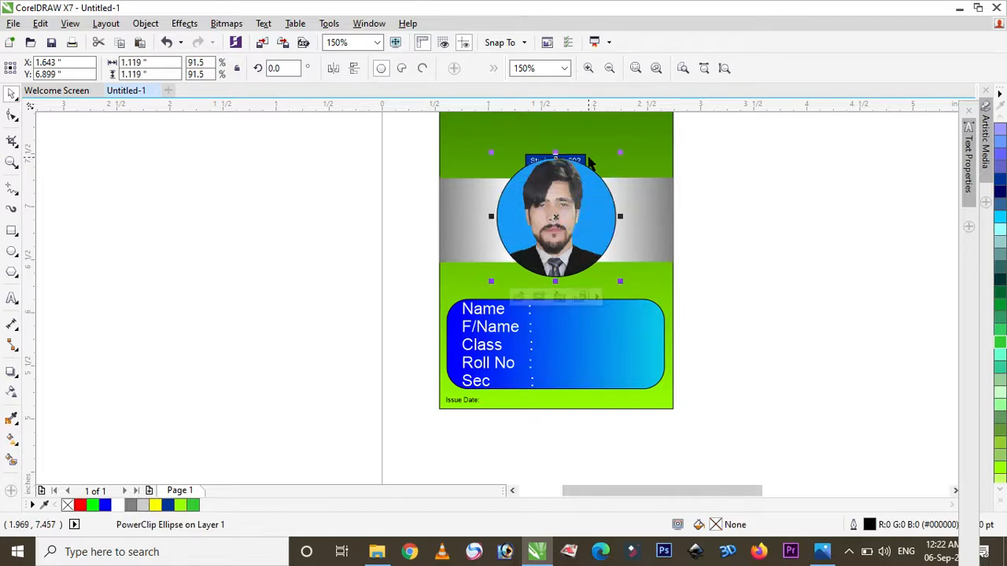
# - Move the Student ID text and its navy rectangle together up above the portrait circle, to Y 7.585 in
pyautogui.moveTo(731, 129); pyautogui.dragTo(484, 189)
pyautogui.press('Up')
pyautogui.press('Up')
pyautogui.press('Up')
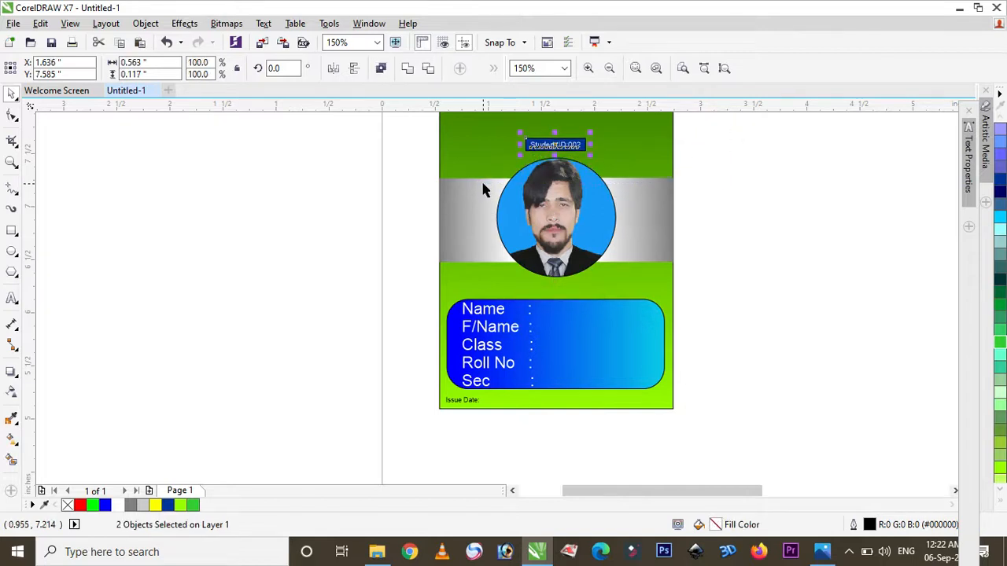
pyautogui.scroll(-2, 490, 173)
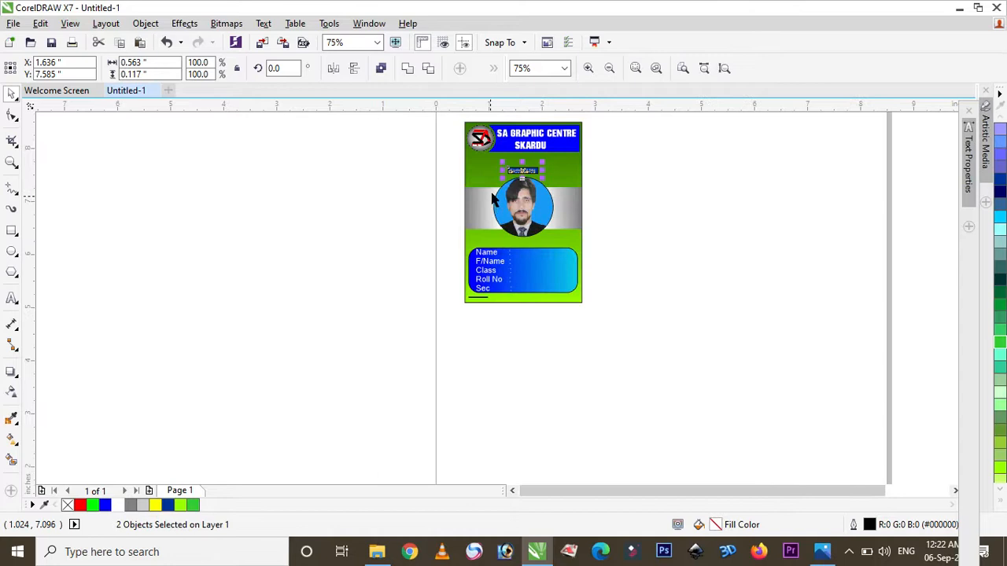
pyautogui.click(594, 158)
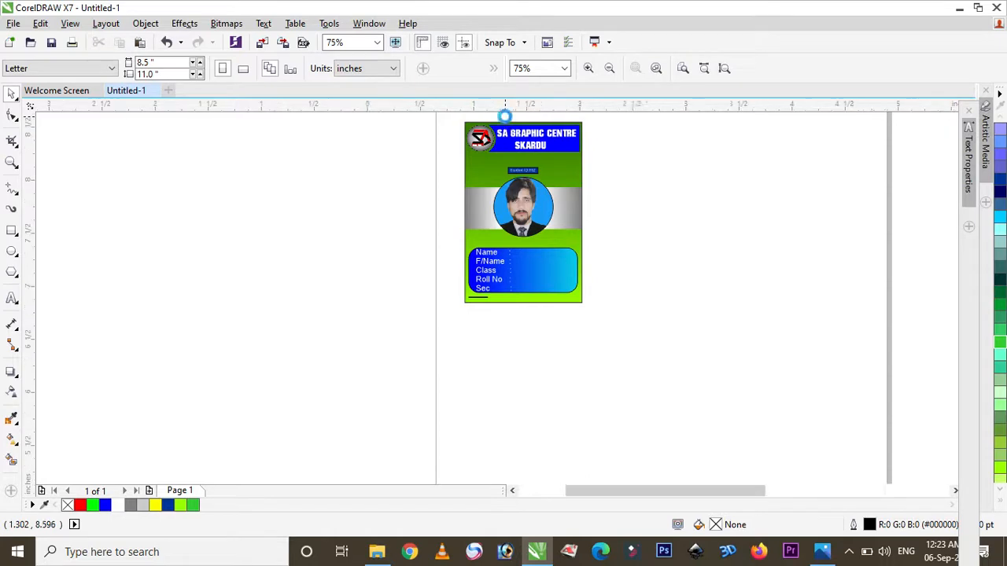
pyautogui.scroll(2, 506, 124)
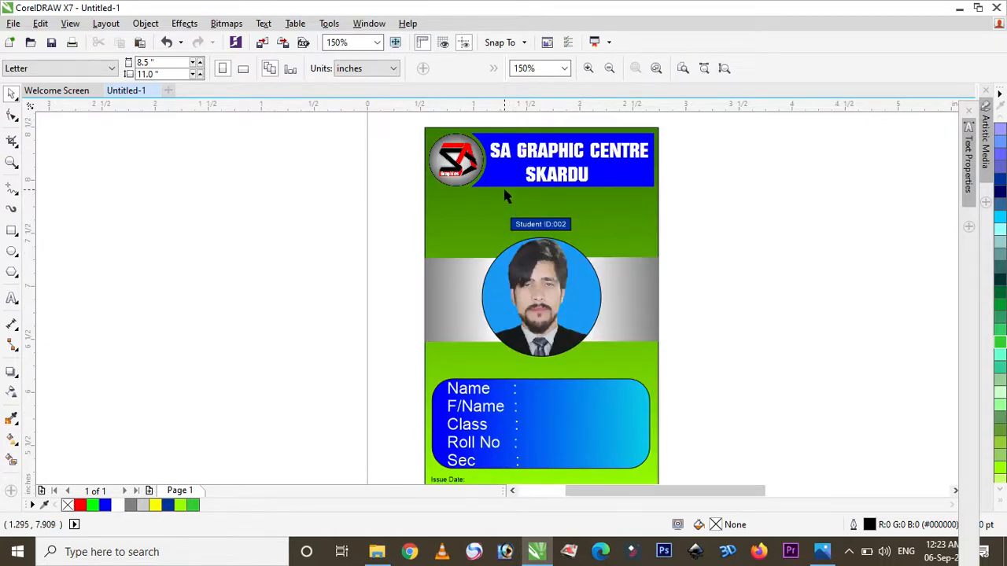